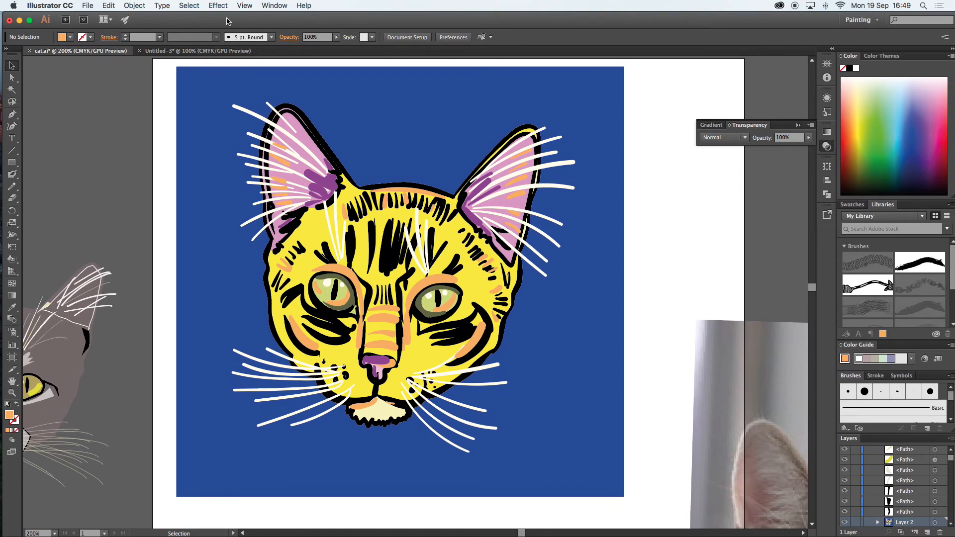
Examine the black outline along the yellow cat's cheek and ear at high magnification, then return to the whole illustration
{"action": "left_click", "coordinate": [470, 292]}
{"action": "left_click", "coordinate": [470, 291]}
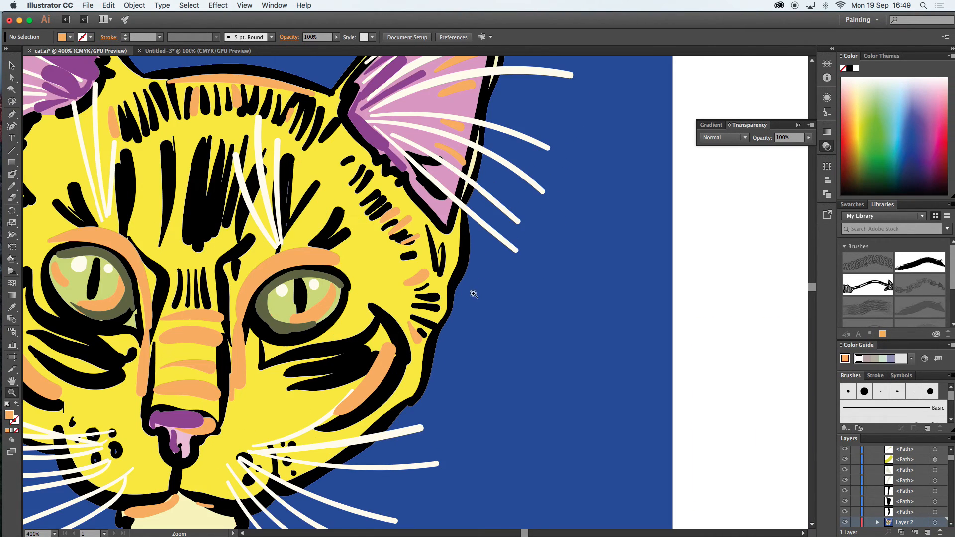
{"action": "left_click", "coordinate": [456, 277]}
{"action": "left_click", "coordinate": [442, 275]}
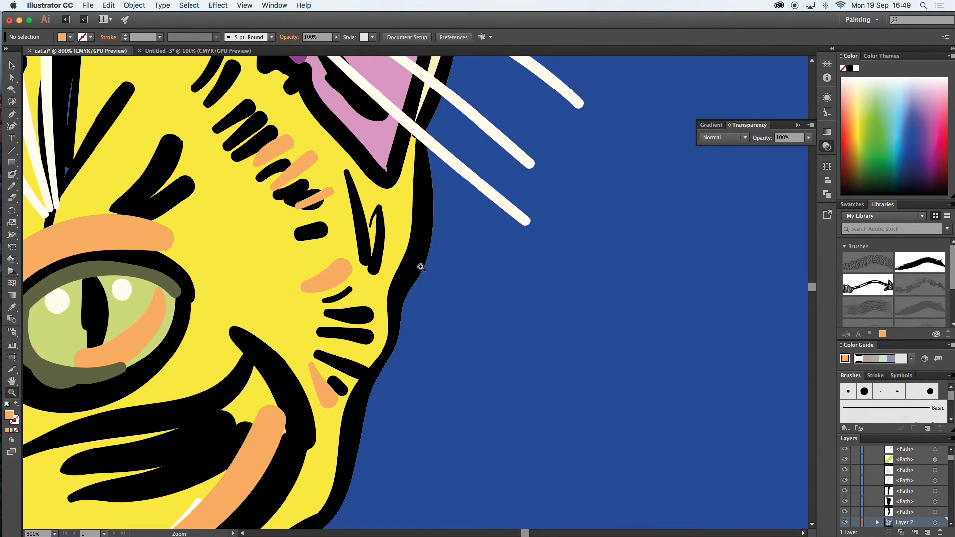
{"action": "left_click", "coordinate": [420, 267]}
{"action": "left_click", "coordinate": [421, 327]}
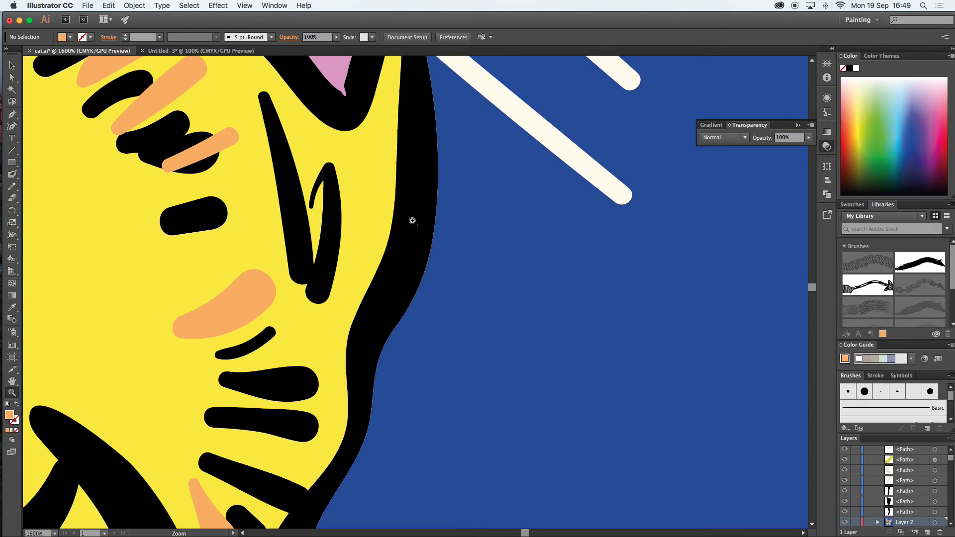
{"action": "left_click", "coordinate": [423, 293]}
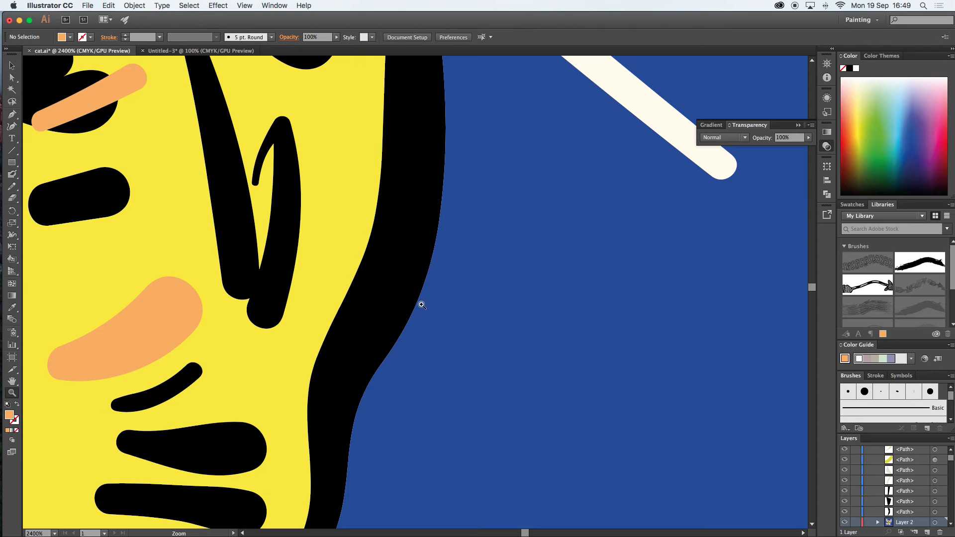
{"action": "left_click", "coordinate": [422, 307], "text": "alt"}
{"action": "left_click", "coordinate": [421, 307], "text": "alt"}
{"action": "left_click", "coordinate": [421, 308], "text": "alt"}
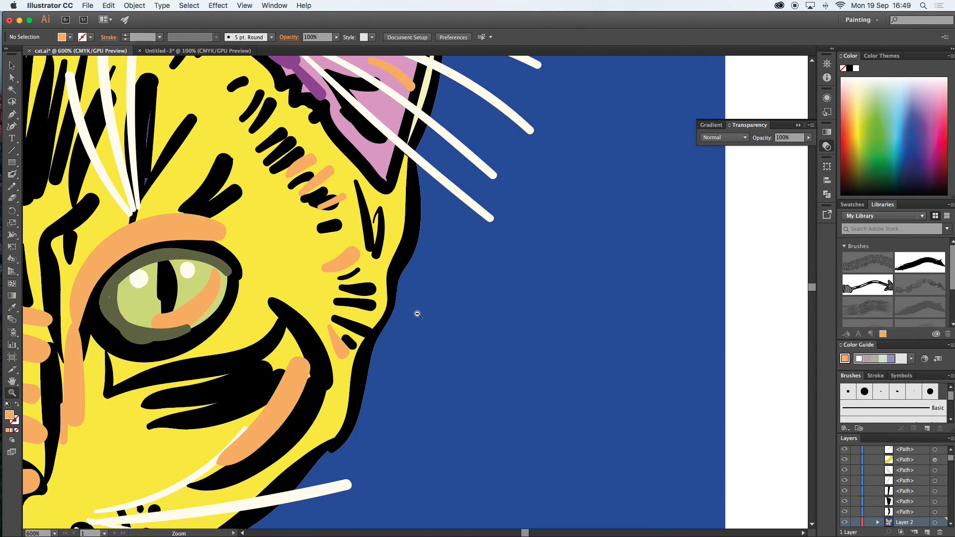
{"action": "left_click", "coordinate": [420, 309], "text": "alt"}
{"action": "left_click", "coordinate": [420, 310], "text": "alt"}
{"action": "left_click", "coordinate": [420, 309], "text": "alt"}
{"action": "left_click", "coordinate": [416, 306], "text": "alt"}
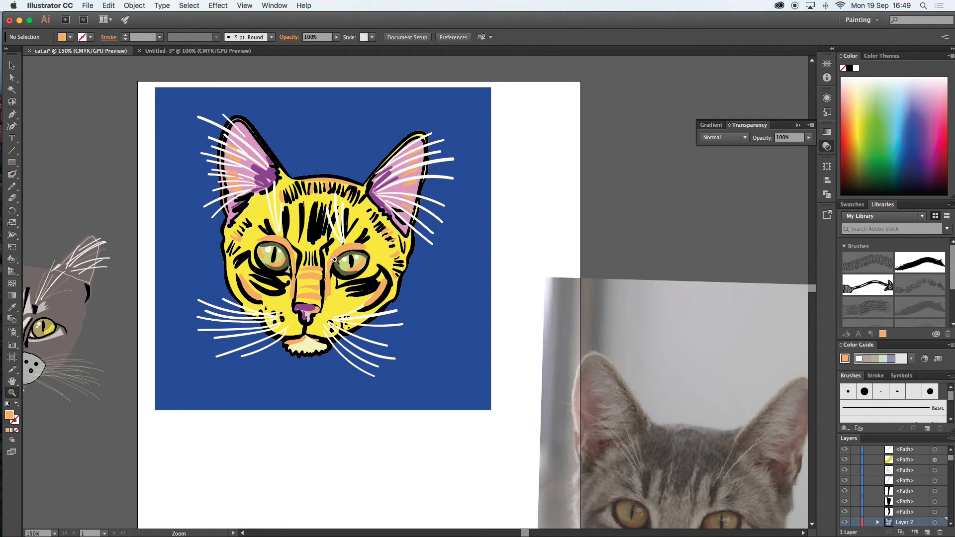
Examine the partial grey cat drawing beside the artboard and return to the yellow cat's face
{"action": "scroll", "coordinate": [335, 260], "scroll_direction": "left", "scroll_amount": 8}
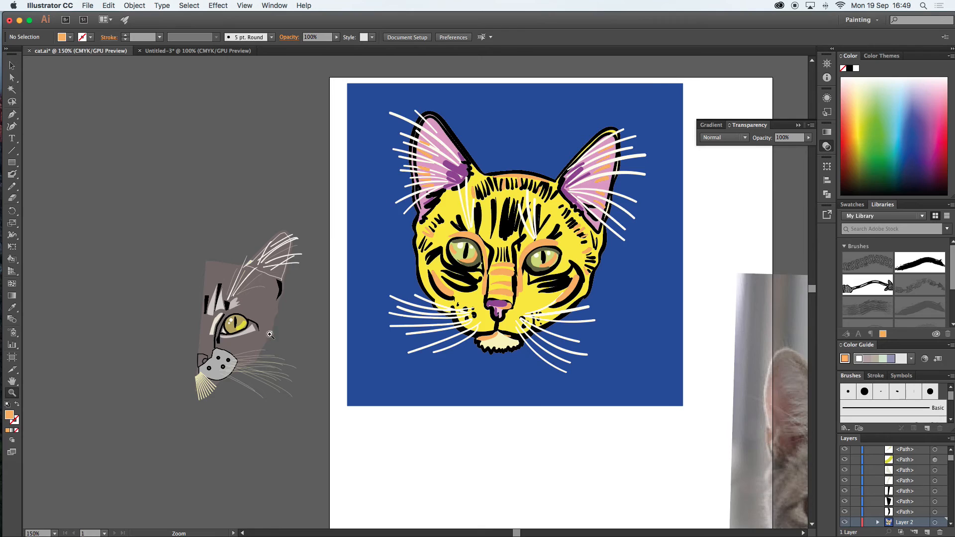
{"action": "left_click", "coordinate": [270, 335]}
{"action": "left_click", "coordinate": [417, 313]}
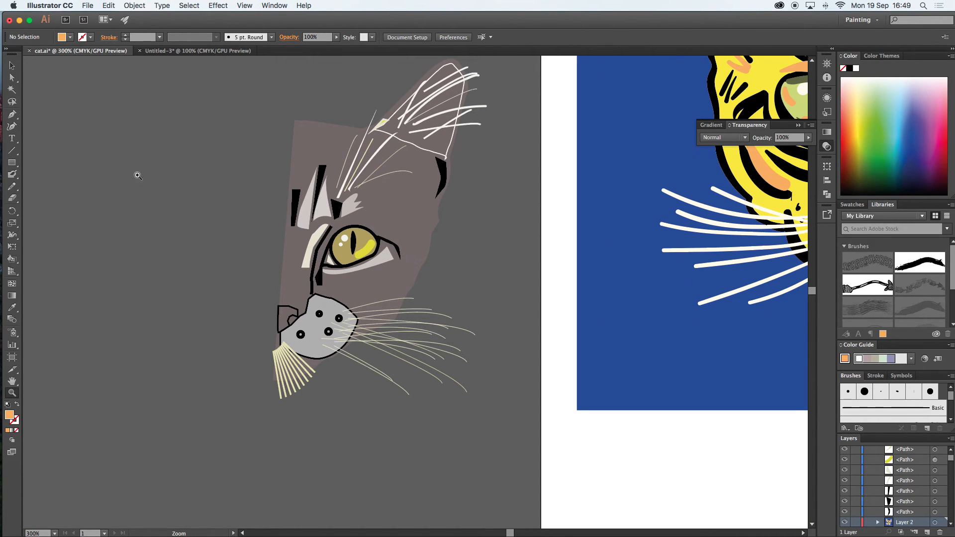
{"action": "left_click", "coordinate": [12, 115]}
{"action": "key", "text": "space"}
{"action": "left_click_drag", "start_coordinate": [625, 322], "coordinate": [344, 425]}
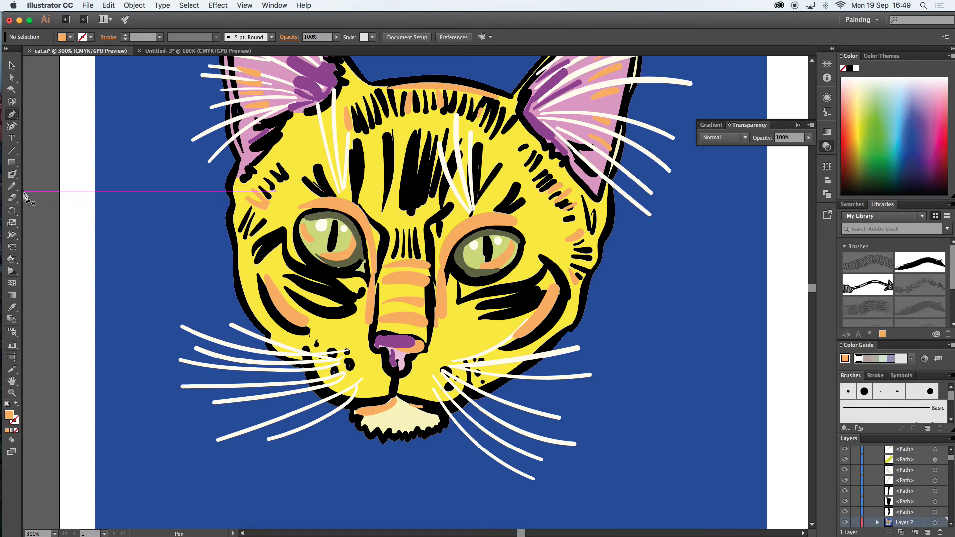
Draw a long wavy orange test stroke with the Blob Brush on the white area below the blue background
{"action": "left_click", "coordinate": [11, 175]}
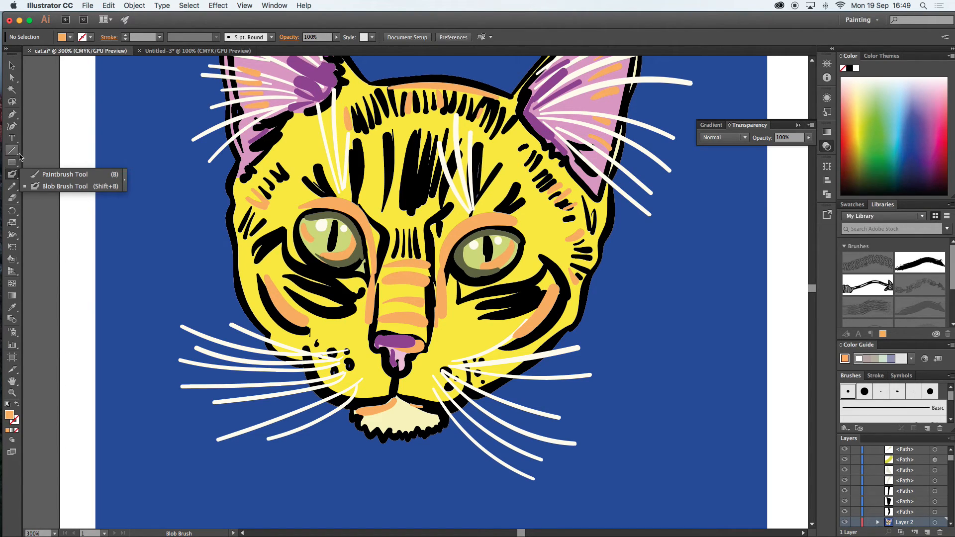
{"action": "left_click", "coordinate": [33, 174]}
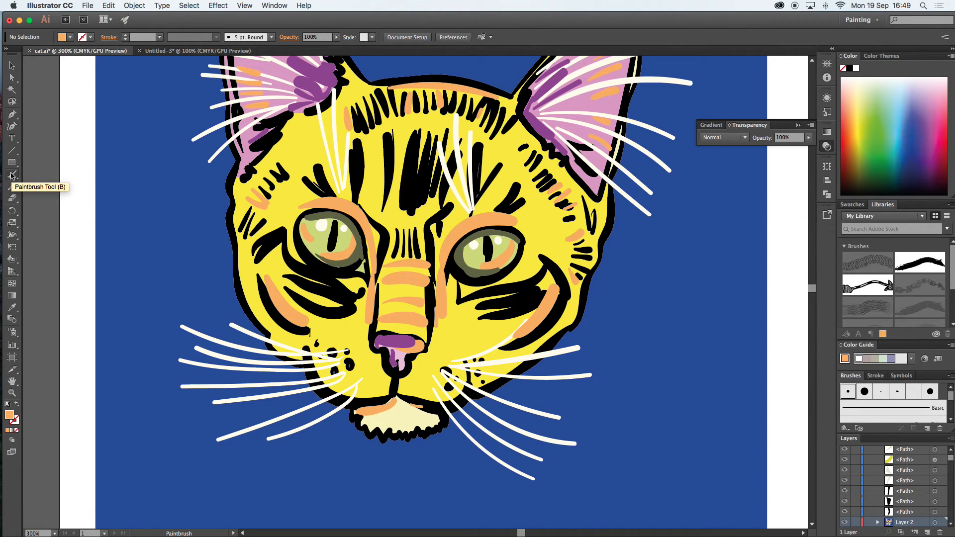
{"action": "left_click", "coordinate": [13, 174]}
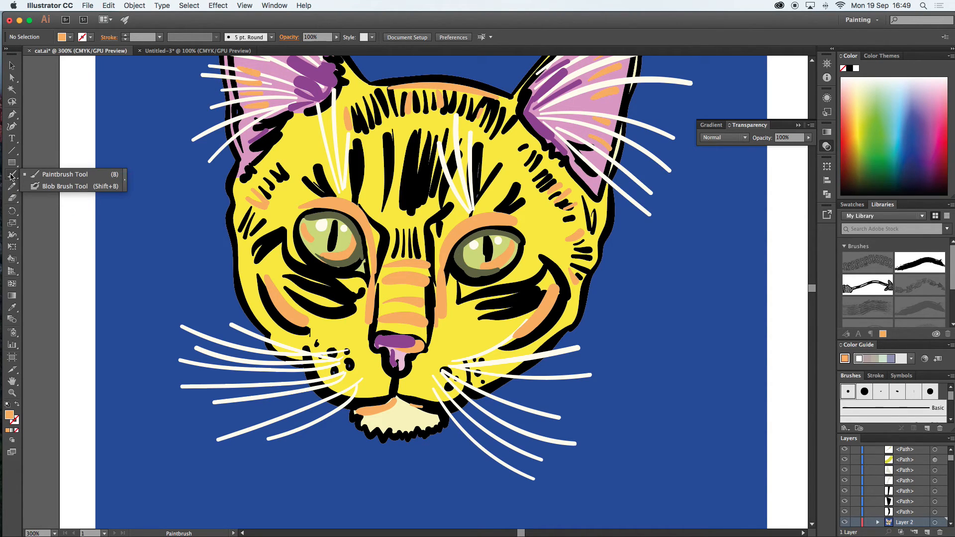
{"action": "left_click", "coordinate": [46, 187]}
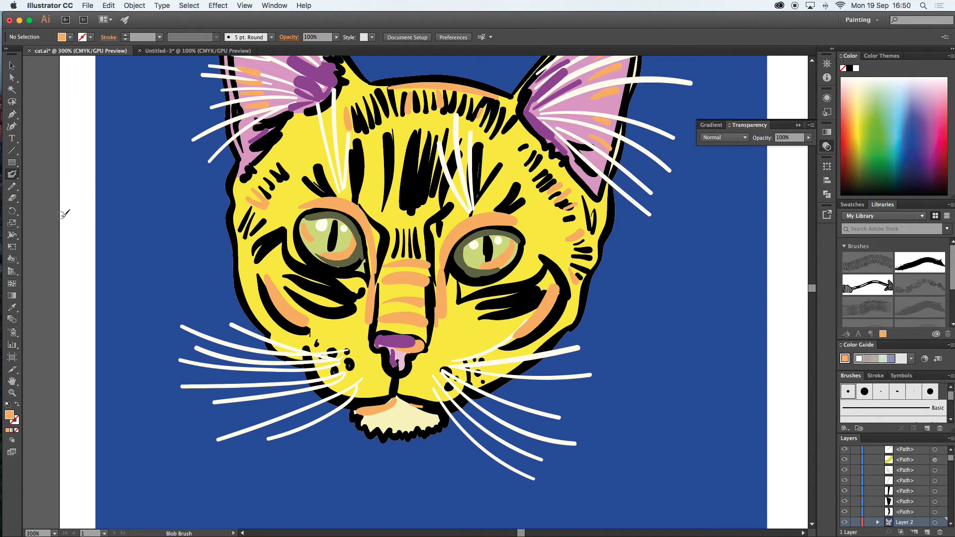
{"action": "left_click_drag", "start_coordinate": [379, 383], "coordinate": [370, 241]}
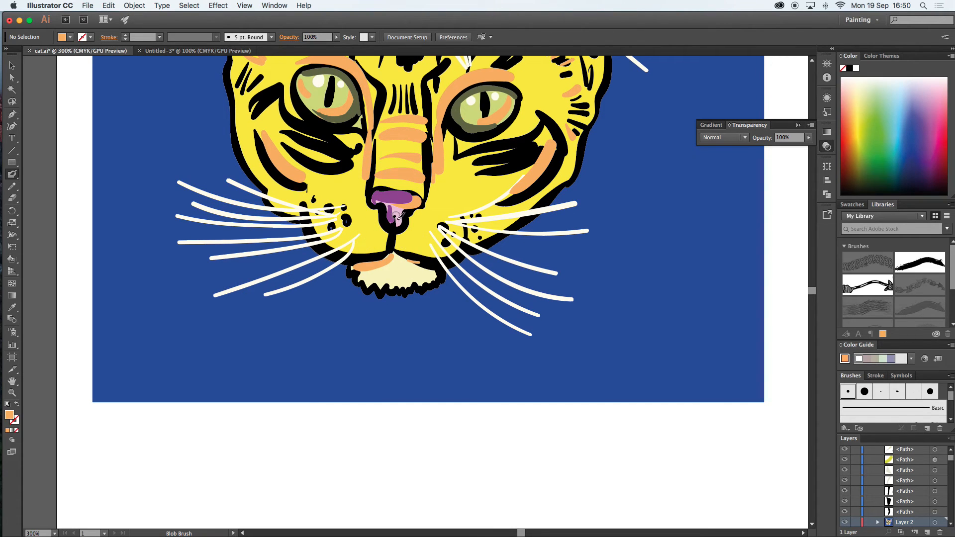
{"action": "scroll", "coordinate": [262, 415], "scroll_direction": "down", "scroll_amount": 5}
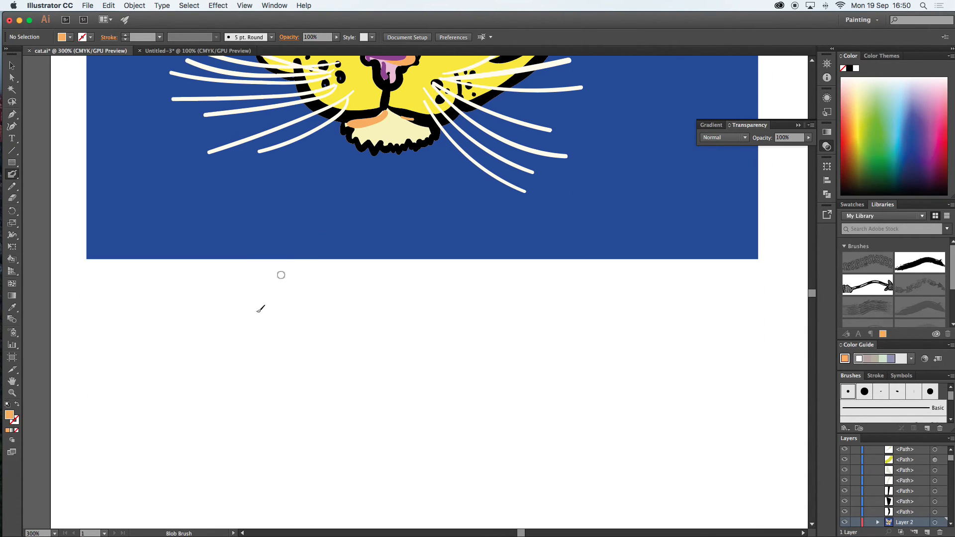
{"action": "mouse_move", "coordinate": [146, 396]}
{"action": "left_mouse_down"}
{"action": "mouse_move", "coordinate": [186, 380]}
{"action": "mouse_move", "coordinate": [232, 304]}
{"action": "mouse_move", "coordinate": [264, 317]}
{"action": "mouse_move", "coordinate": [222, 408]}
{"action": "mouse_move", "coordinate": [224, 455]}
{"action": "mouse_move", "coordinate": [271, 461]}
{"action": "mouse_move", "coordinate": [314, 396]}
{"action": "mouse_move", "coordinate": [341, 317]}
{"action": "mouse_move", "coordinate": [361, 319]}
{"action": "mouse_move", "coordinate": [328, 415]}
{"action": "mouse_move", "coordinate": [371, 431]}
{"action": "mouse_move", "coordinate": [388, 360]}
{"action": "mouse_move", "coordinate": [411, 314]}
{"action": "mouse_move", "coordinate": [428, 336]}
{"action": "mouse_move", "coordinate": [412, 373]}
{"action": "mouse_move", "coordinate": [426, 395]}
{"action": "mouse_move", "coordinate": [467, 311]}
{"action": "mouse_move", "coordinate": [490, 329]}
{"action": "mouse_move", "coordinate": [475, 384]}
{"action": "mouse_move", "coordinate": [482, 436]}
{"action": "mouse_move", "coordinate": [536, 442]}
{"action": "mouse_move", "coordinate": [569, 379]}
{"action": "mouse_move", "coordinate": [565, 333]}
{"action": "mouse_move", "coordinate": [585, 310]}
{"action": "mouse_move", "coordinate": [610, 307]}
{"action": "mouse_move", "coordinate": [616, 327]}
{"action": "mouse_move", "coordinate": [597, 354]}
{"action": "mouse_move", "coordinate": [599, 381]}
{"action": "mouse_move", "coordinate": [638, 395]}
{"action": "mouse_move", "coordinate": [658, 365]}
{"action": "mouse_move", "coordinate": [645, 336]}
{"action": "mouse_move", "coordinate": [661, 313]}
{"action": "mouse_move", "coordinate": [686, 320]}
{"action": "mouse_move", "coordinate": [691, 392]}
{"action": "mouse_move", "coordinate": [739, 353]}
{"action": "mouse_move", "coordinate": [764, 361]}
{"action": "mouse_move", "coordinate": [767, 396]}
{"action": "mouse_move", "coordinate": [744, 434]}
{"action": "mouse_move", "coordinate": [710, 459]}
{"action": "mouse_move", "coordinate": [631, 470]}
{"action": "mouse_move", "coordinate": [543, 517]}
{"action": "mouse_move", "coordinate": [465, 522]}
{"action": "mouse_move", "coordinate": [422, 496]}
{"action": "mouse_move", "coordinate": [422, 471]}
{"action": "mouse_move", "coordinate": [451, 468]}
{"action": "left_mouse_up"}
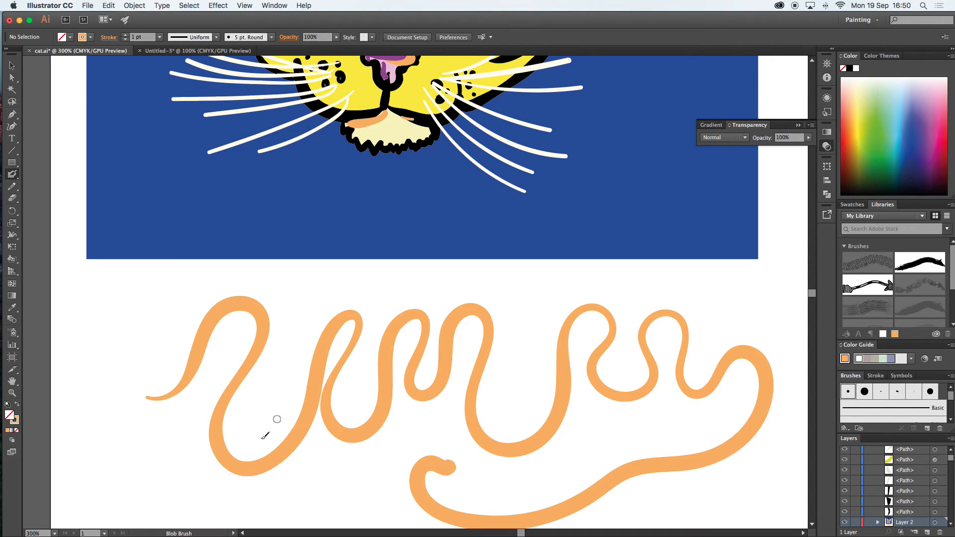
Set the stroke colour to near-black 160D04 and draw a looping Blob Brush stroke across the orange squiggle
{"action": "double_click", "coordinate": [16, 420]}
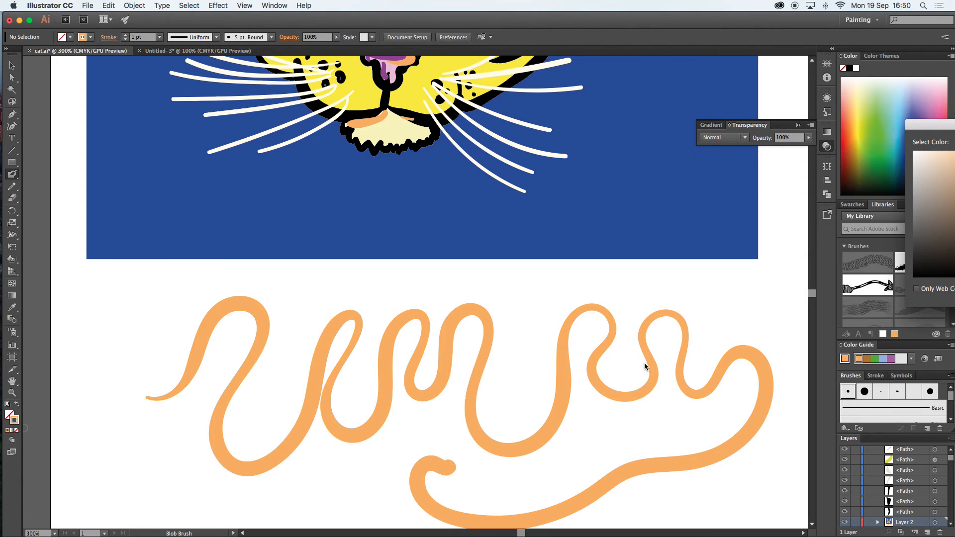
{"action": "left_click_drag", "start_coordinate": [939, 130], "coordinate": [720, 160]}
{"action": "left_click", "coordinate": [798, 297]}
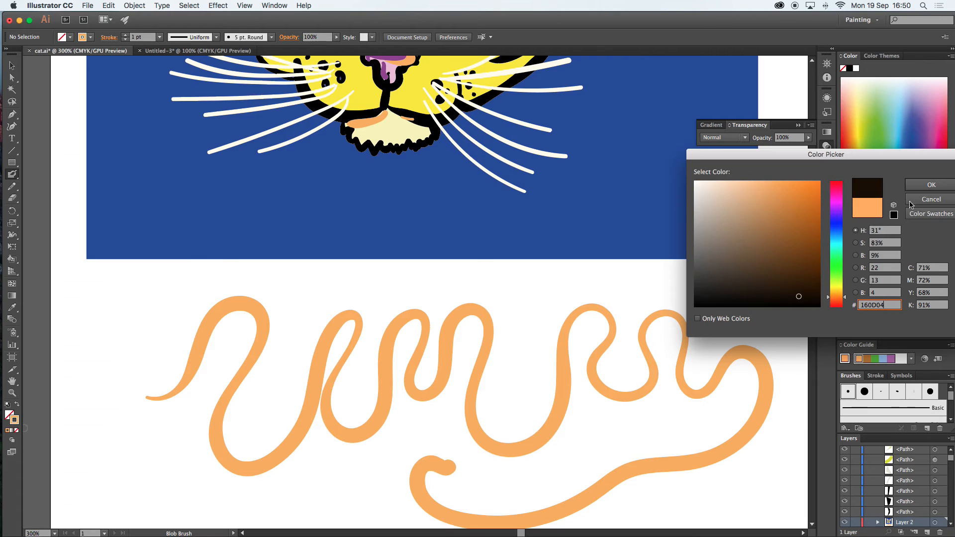
{"action": "left_click", "coordinate": [922, 186]}
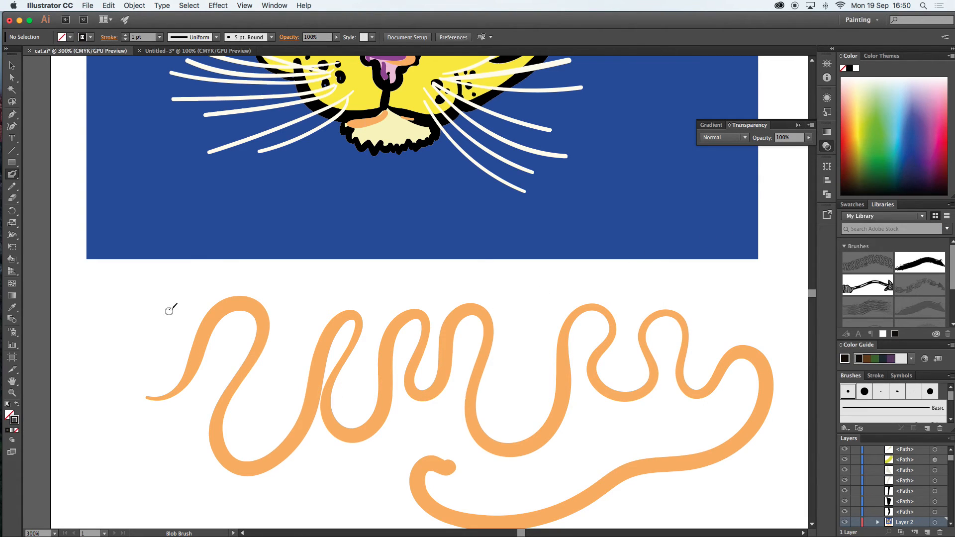
{"action": "mouse_move", "coordinate": [168, 305]}
{"action": "left_mouse_down"}
{"action": "mouse_move", "coordinate": [257, 396]}
{"action": "mouse_move", "coordinate": [298, 406]}
{"action": "mouse_move", "coordinate": [335, 402]}
{"action": "mouse_move", "coordinate": [401, 311]}
{"action": "mouse_move", "coordinate": [437, 299]}
{"action": "mouse_move", "coordinate": [473, 318]}
{"action": "mouse_move", "coordinate": [489, 416]}
{"action": "mouse_move", "coordinate": [538, 459]}
{"action": "mouse_move", "coordinate": [609, 454]}
{"action": "mouse_move", "coordinate": [667, 384]}
{"action": "mouse_move", "coordinate": [649, 327]}
{"action": "mouse_move", "coordinate": [606, 319]}
{"action": "mouse_move", "coordinate": [578, 361]}
{"action": "mouse_move", "coordinate": [612, 428]}
{"action": "mouse_move", "coordinate": [678, 456]}
{"action": "mouse_move", "coordinate": [734, 391]}
{"action": "mouse_move", "coordinate": [731, 324]}
{"action": "left_mouse_up"}
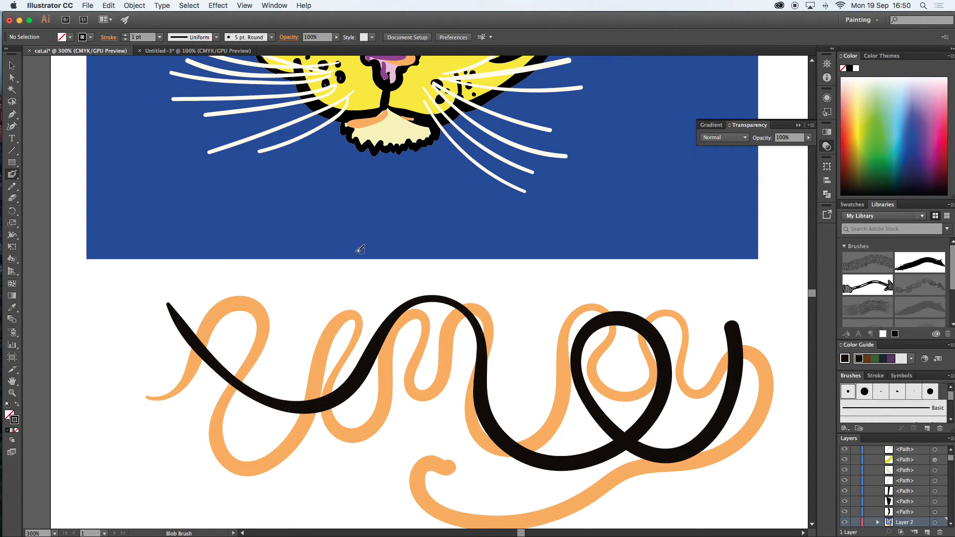
Delete the orange and black test strokes below the blue background
{"action": "left_click", "coordinate": [12, 65]}
{"action": "mouse_move", "coordinate": [125, 281]}
{"action": "left_mouse_down"}
{"action": "mouse_move", "coordinate": [287, 334]}
{"action": "mouse_move", "coordinate": [627, 417]}
{"action": "mouse_move", "coordinate": [775, 467]}
{"action": "mouse_move", "coordinate": [792, 530]}
{"action": "mouse_move", "coordinate": [790, 497]}
{"action": "left_mouse_up"}
{"action": "key", "text": "Delete"}
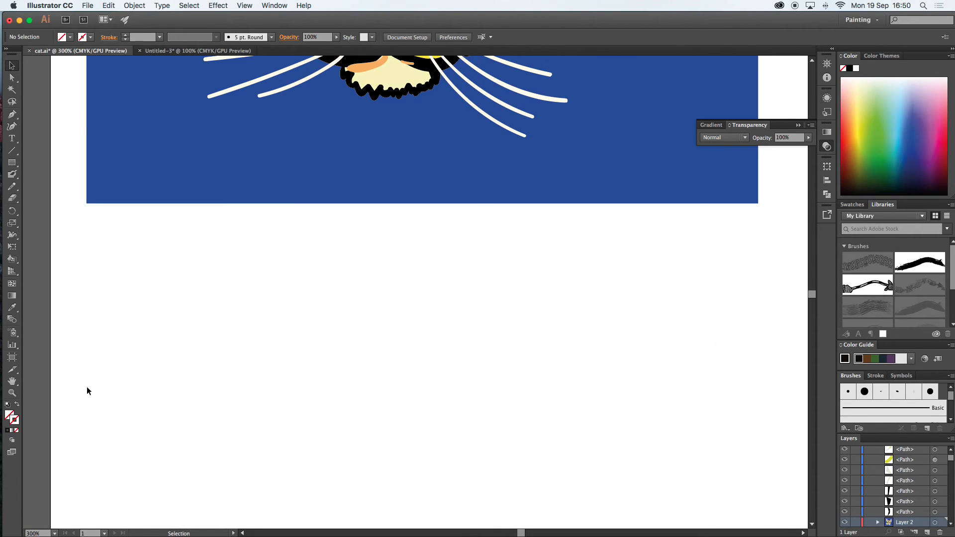
Examine the whole artboard together with the partial grey drawing and the reference cat photo beside it
{"action": "left_click", "coordinate": [12, 392]}
{"action": "left_click", "coordinate": [455, 320], "text": "alt"}
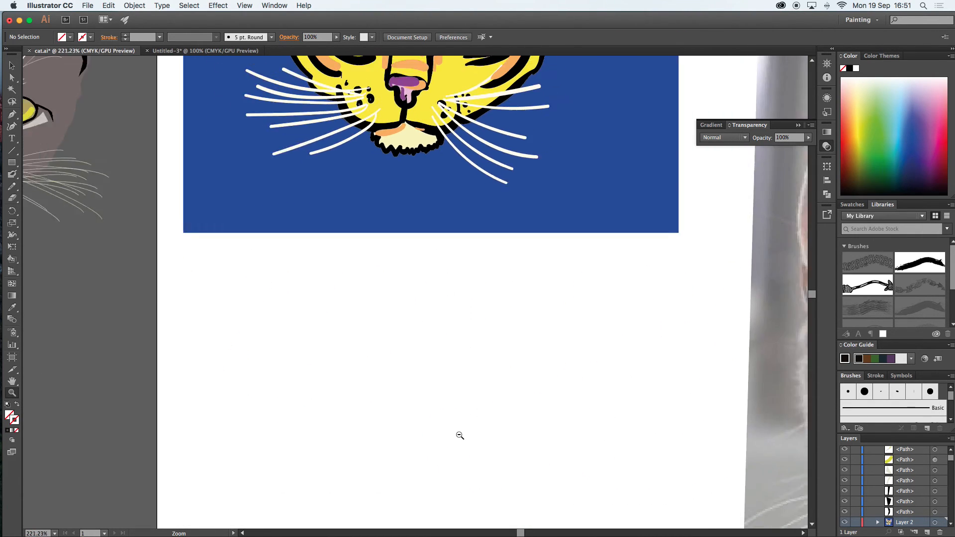
{"action": "left_click", "coordinate": [470, 329], "text": "alt"}
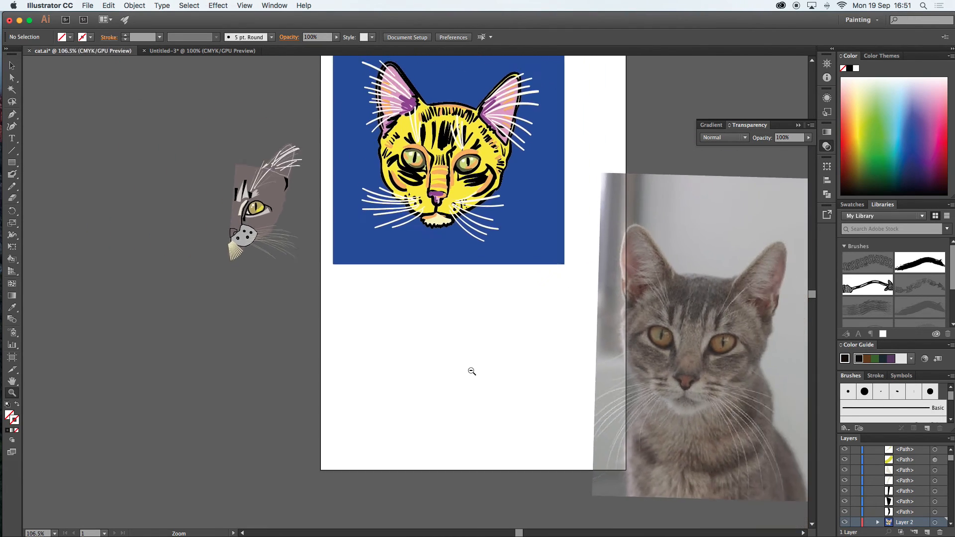
{"action": "left_click", "coordinate": [468, 289]}
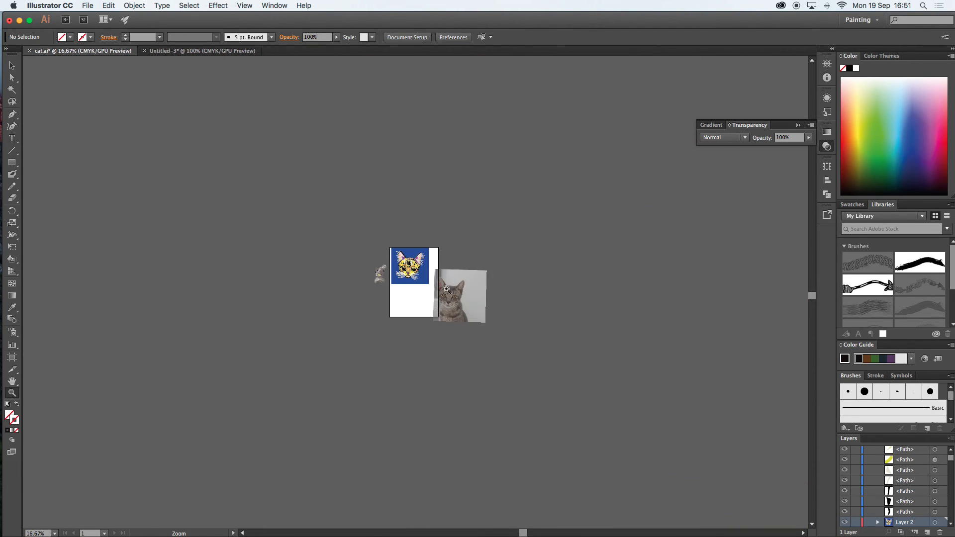
{"action": "left_click", "coordinate": [433, 291]}
{"action": "left_click", "coordinate": [402, 298]}
{"action": "left_click", "coordinate": [400, 300]}
{"action": "left_click", "coordinate": [405, 294]}
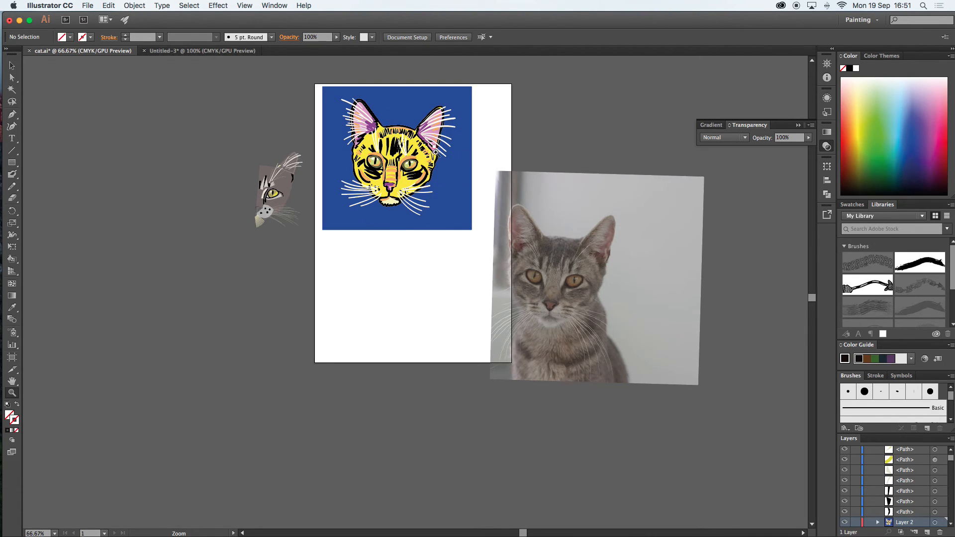
Switch to the Untitled-3 document containing the faded cat photo
{"action": "left_click", "coordinate": [202, 50]}
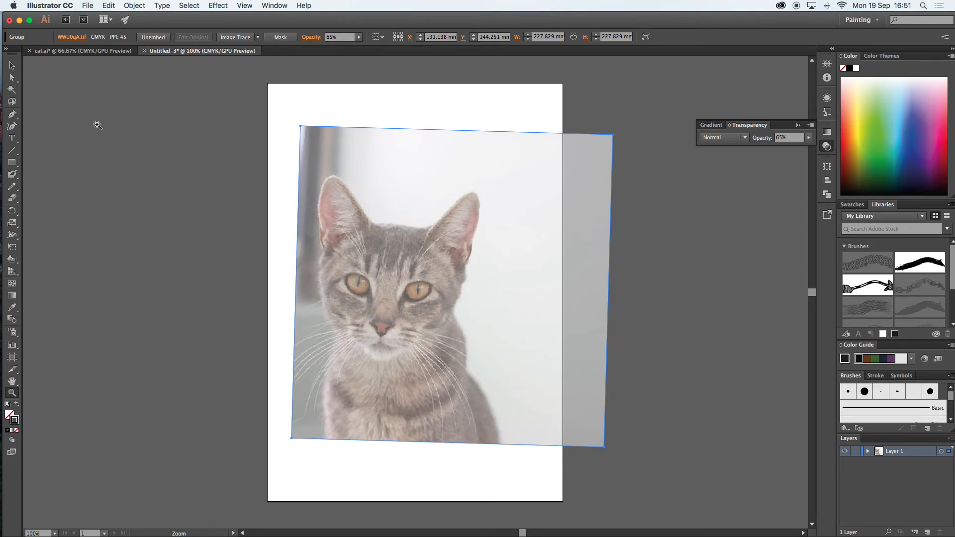
{"action": "left_click", "coordinate": [87, 6]}
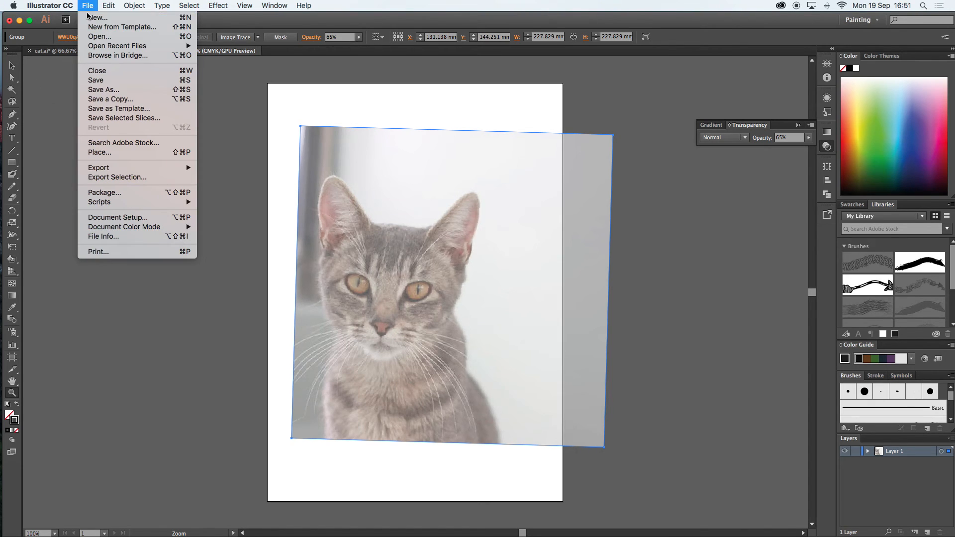
{"action": "left_click", "coordinate": [93, 18]}
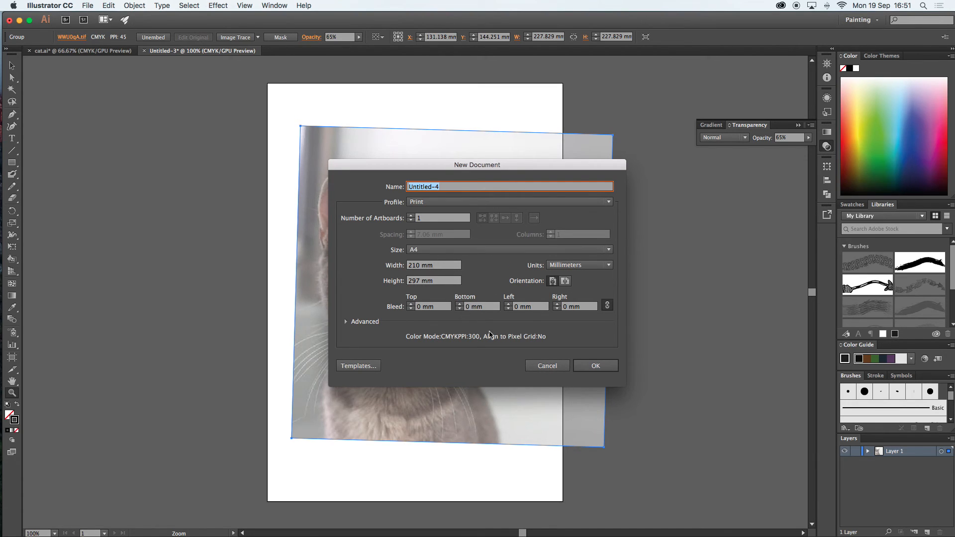
{"action": "left_click", "coordinate": [543, 369]}
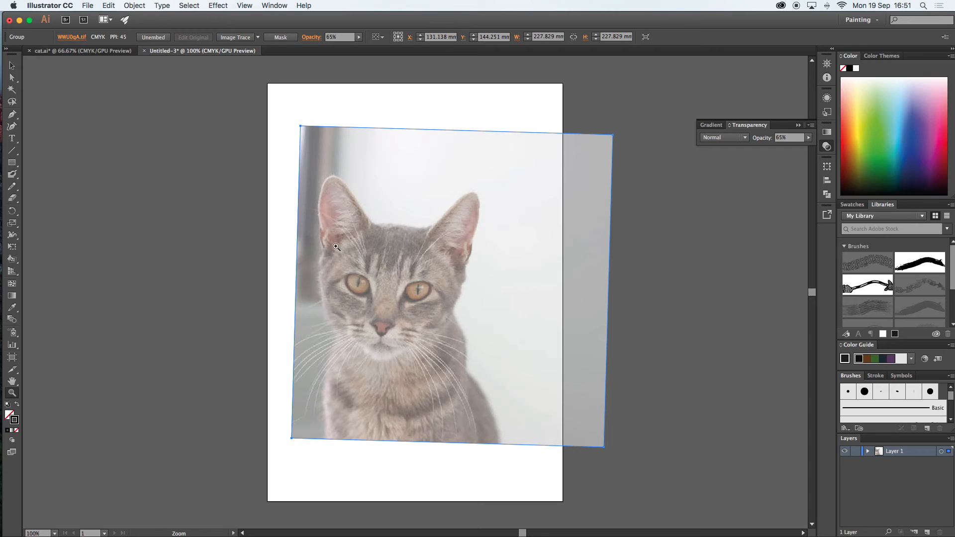
Enlarge the cat photo proportionally to about 292 mm wide and reposition it so the cat's head fills the artboard
{"action": "left_click", "coordinate": [11, 66]}
{"action": "left_click_drag", "start_coordinate": [411, 262], "coordinate": [467, 288]}
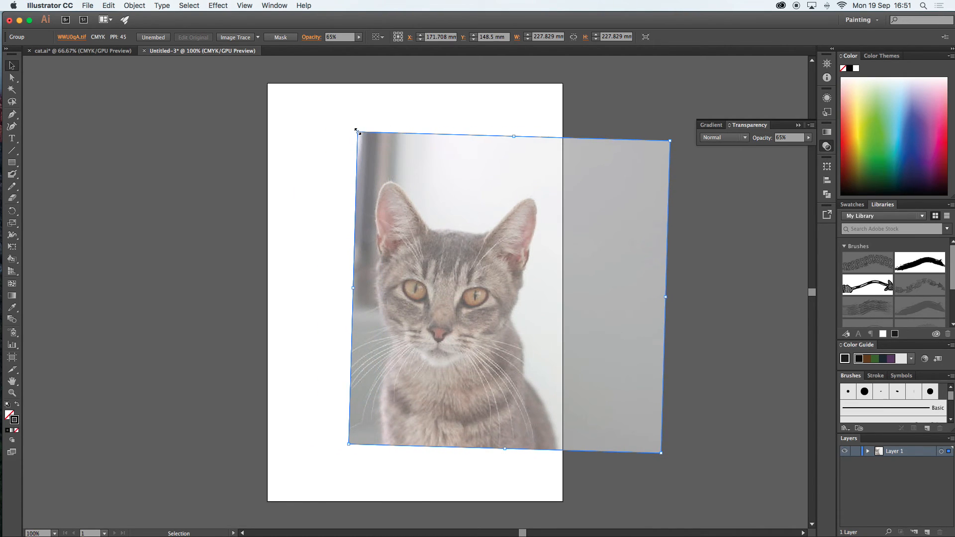
{"action": "left_click_drag", "start_coordinate": [357, 132], "coordinate": [309, 87]}
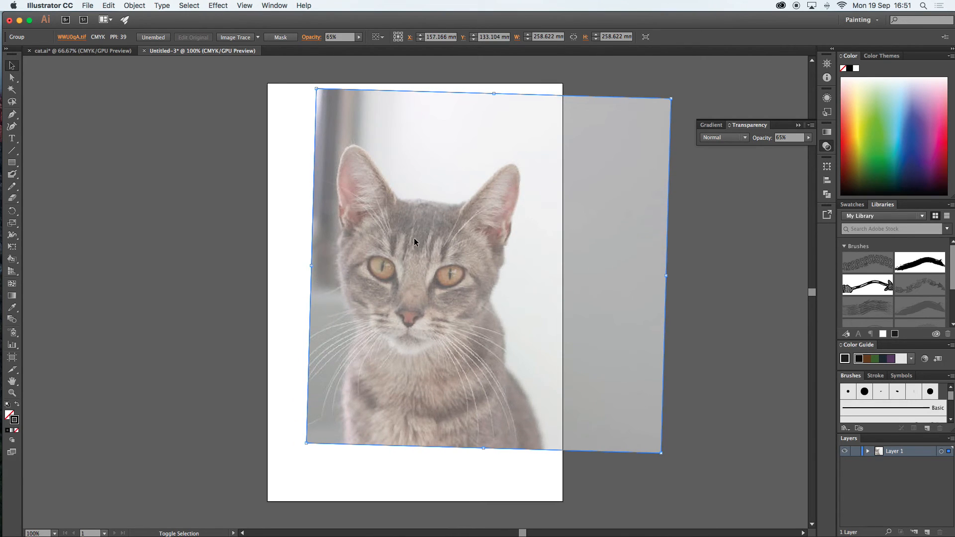
{"action": "key", "text": "super+shift+a"}
{"action": "left_click_drag", "start_coordinate": [421, 263], "coordinate": [444, 312]}
{"action": "left_click_drag", "start_coordinate": [340, 138], "coordinate": [296, 89]}
{"action": "left_click_drag", "start_coordinate": [418, 271], "coordinate": [401, 259]}
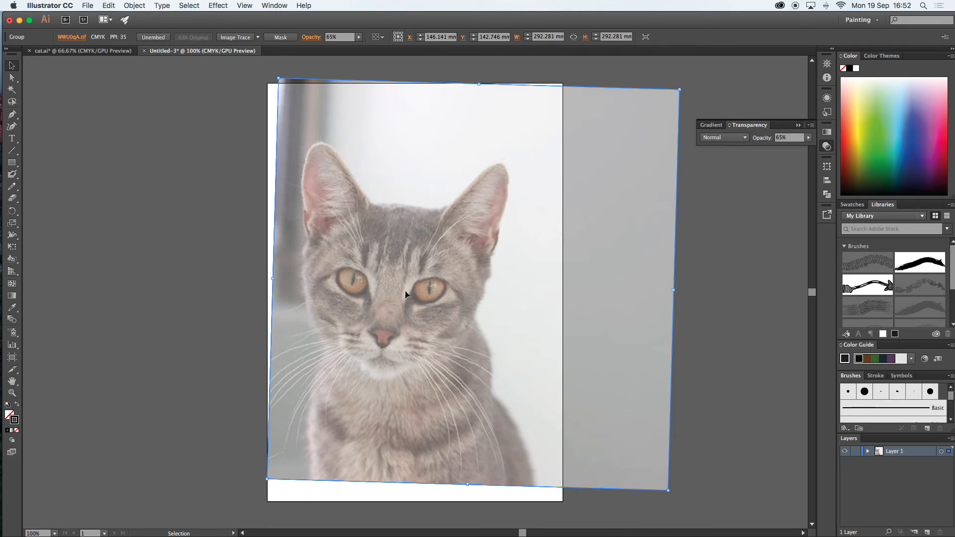
{"action": "left_click_drag", "start_coordinate": [431, 299], "coordinate": [437, 300]}
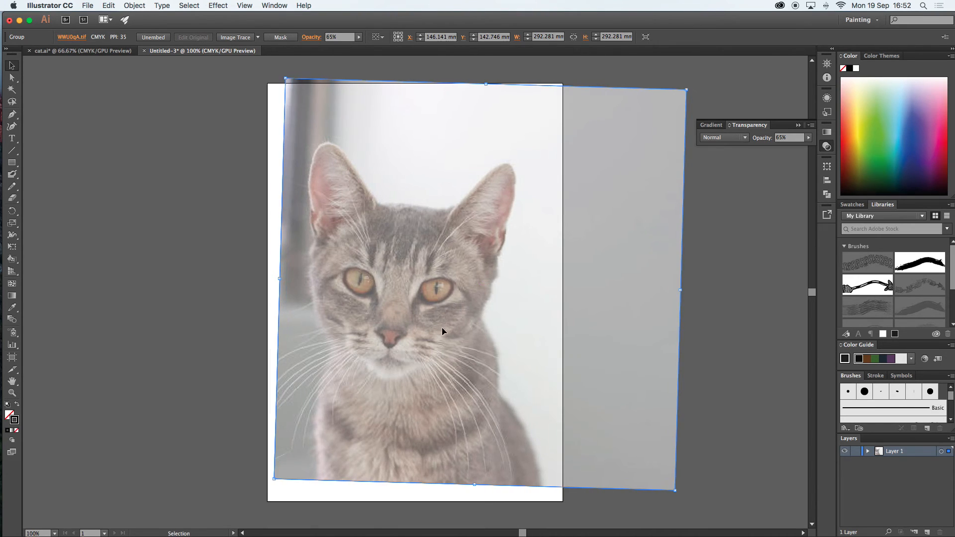
Draw a wavy black Blob Brush stroke from the empty canvas left of the artboard to the photo's edge
{"action": "left_click", "coordinate": [12, 174]}
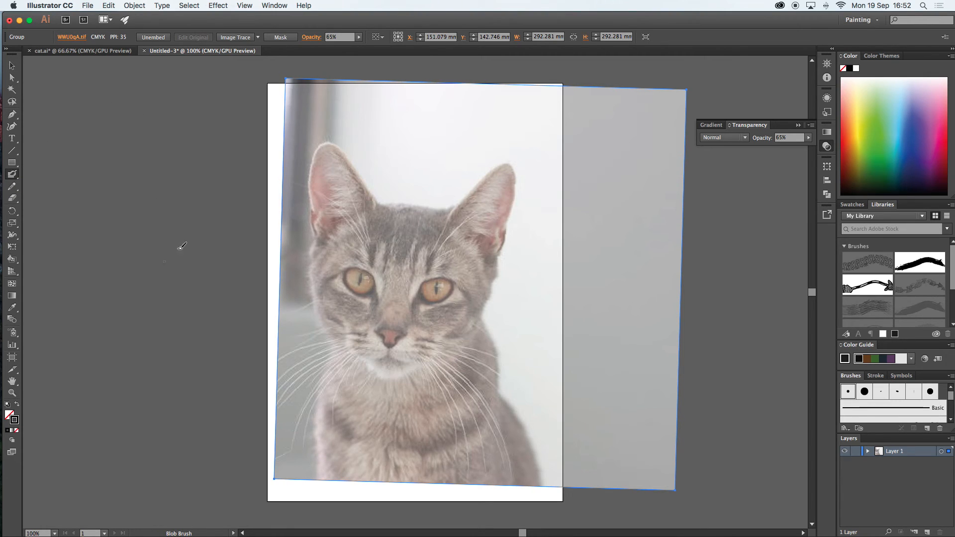
{"action": "mouse_move", "coordinate": [168, 241]}
{"action": "left_mouse_down"}
{"action": "mouse_move", "coordinate": [194, 208]}
{"action": "mouse_move", "coordinate": [232, 195]}
{"action": "mouse_move", "coordinate": [256, 246]}
{"action": "mouse_move", "coordinate": [294, 242]}
{"action": "left_mouse_up"}
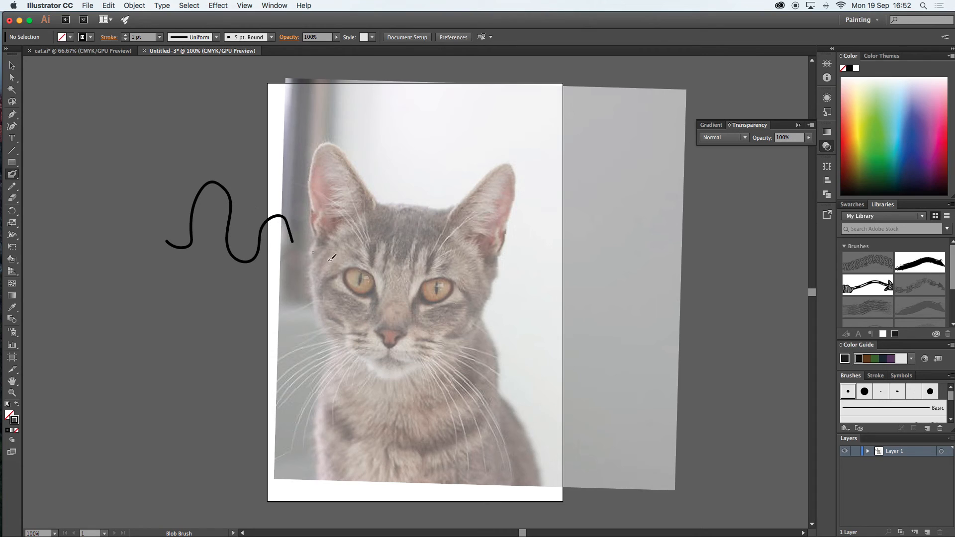
Delete the wavy Blob Brush stroke that runs from the empty canvas onto the photo's edge
{"action": "left_click", "coordinate": [10, 66]}
{"action": "left_click_drag", "start_coordinate": [198, 182], "coordinate": [284, 285]}
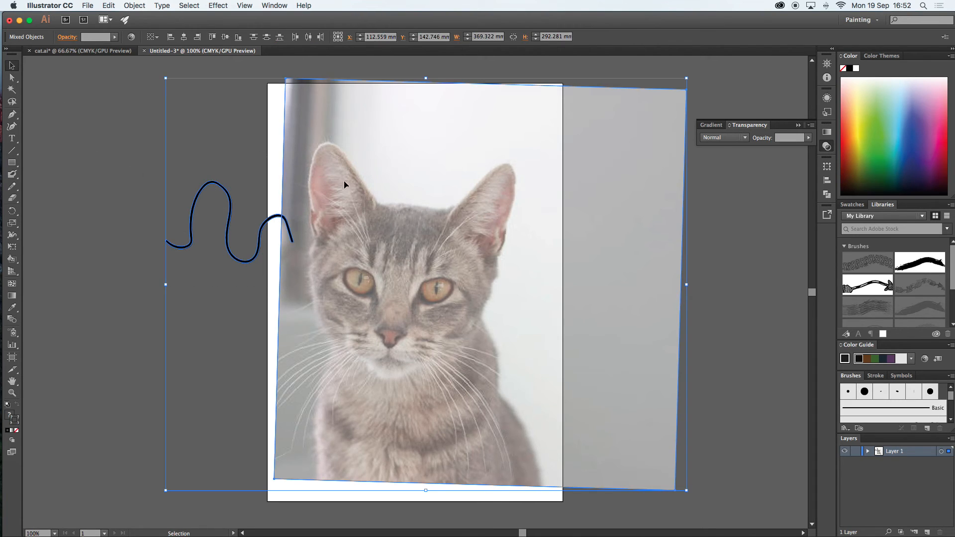
{"action": "left_click", "coordinate": [147, 162]}
{"action": "left_click", "coordinate": [248, 260]}
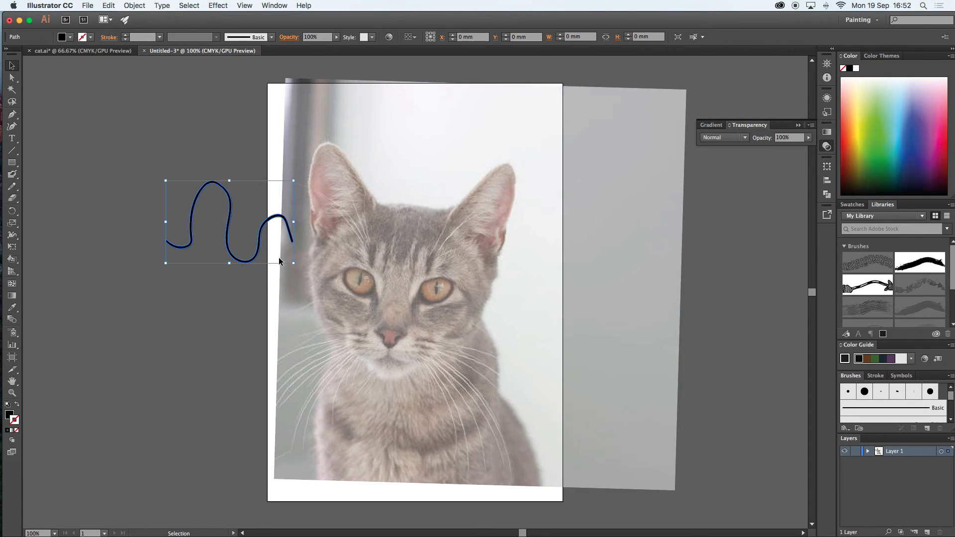
{"action": "key", "text": "Delete"}
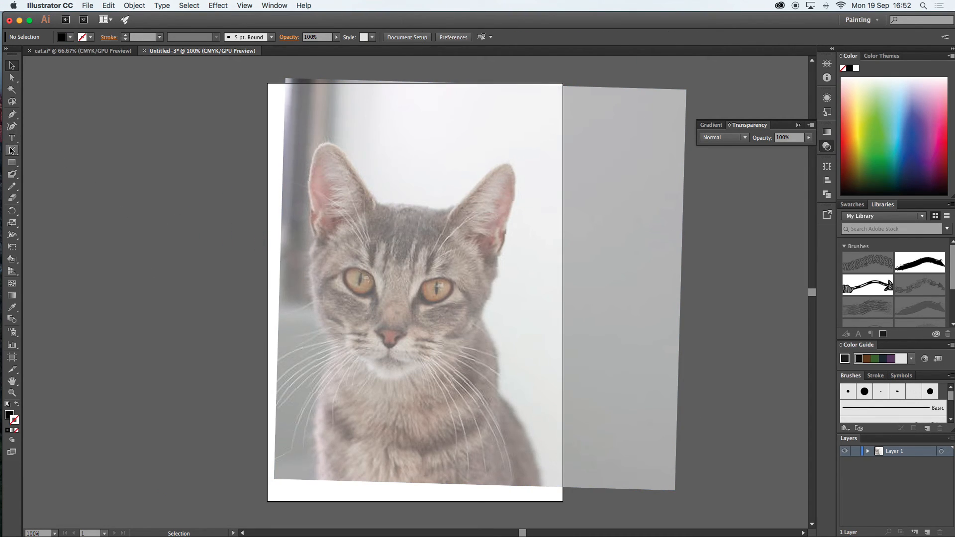
Draw a wavy black Blob Brush stroke about 137 mm wide across the photo above the cat's head
{"action": "left_click", "coordinate": [12, 174]}
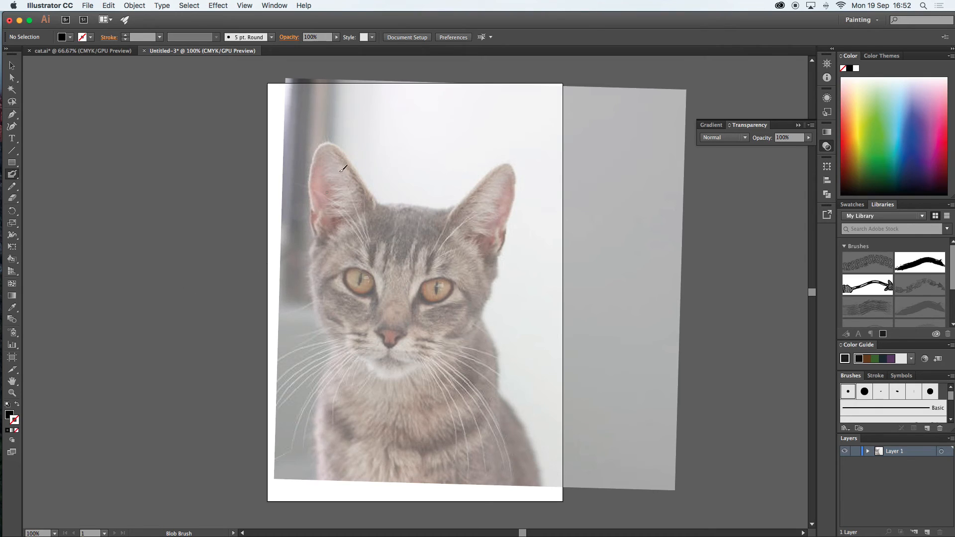
{"action": "left_click_drag", "start_coordinate": [346, 124], "coordinate": [390, 151]}
{"action": "mouse_move", "coordinate": [482, 131]}
{"action": "left_mouse_down"}
{"action": "mouse_move", "coordinate": [503, 171]}
{"action": "mouse_move", "coordinate": [535, 202]}
{"action": "left_mouse_up"}
Draw a wavy Blob Brush stroke of varying thickness below the yellow cat portrait in cat.ai, and return to Untitled-3
{"action": "left_click", "coordinate": [120, 54]}
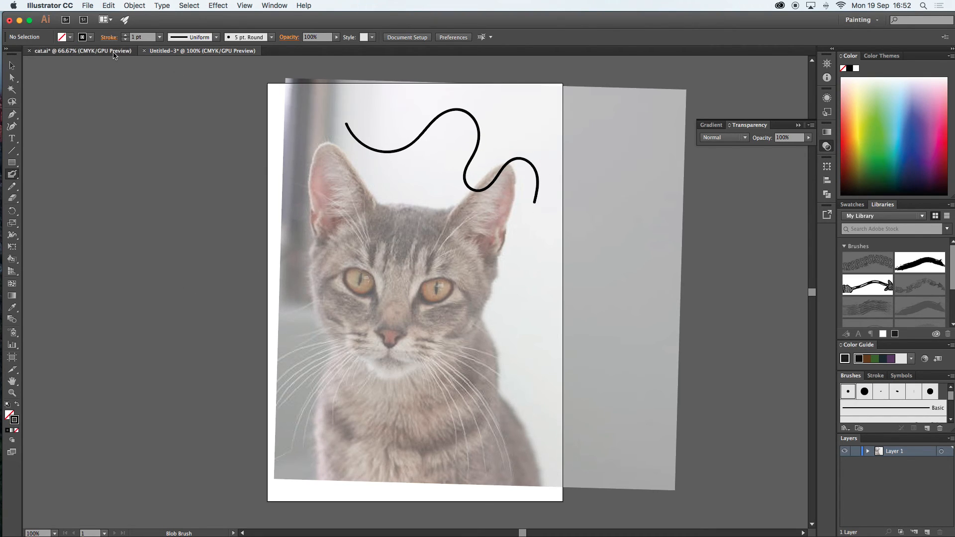
{"action": "mouse_move", "coordinate": [330, 278]}
{"action": "left_mouse_down"}
{"action": "mouse_move", "coordinate": [371, 252]}
{"action": "mouse_move", "coordinate": [408, 305]}
{"action": "mouse_move", "coordinate": [427, 305]}
{"action": "mouse_move", "coordinate": [469, 268]}
{"action": "mouse_move", "coordinate": [437, 334]}
{"action": "left_mouse_up"}
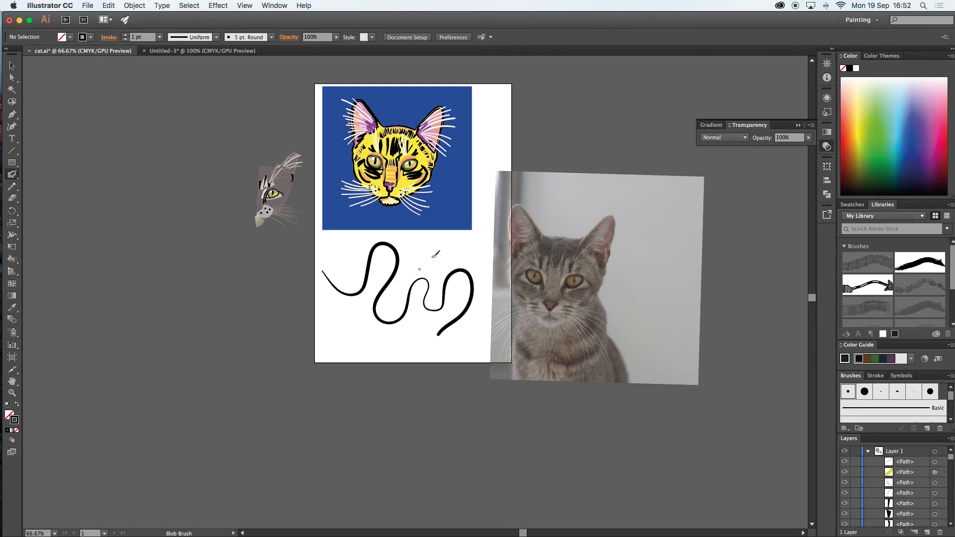
{"action": "left_click", "coordinate": [214, 51]}
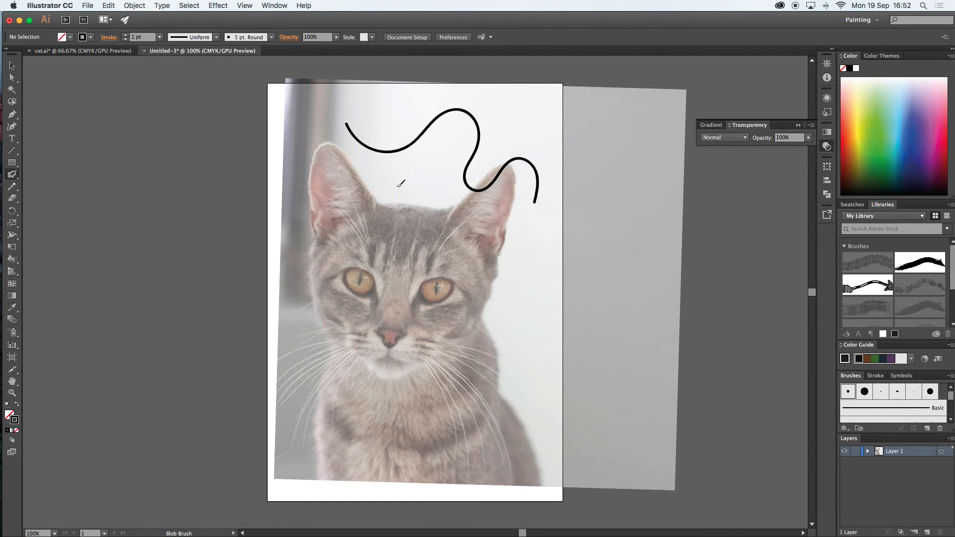
Delete the wavy test stroke above the cat's head
{"action": "left_click", "coordinate": [11, 66]}
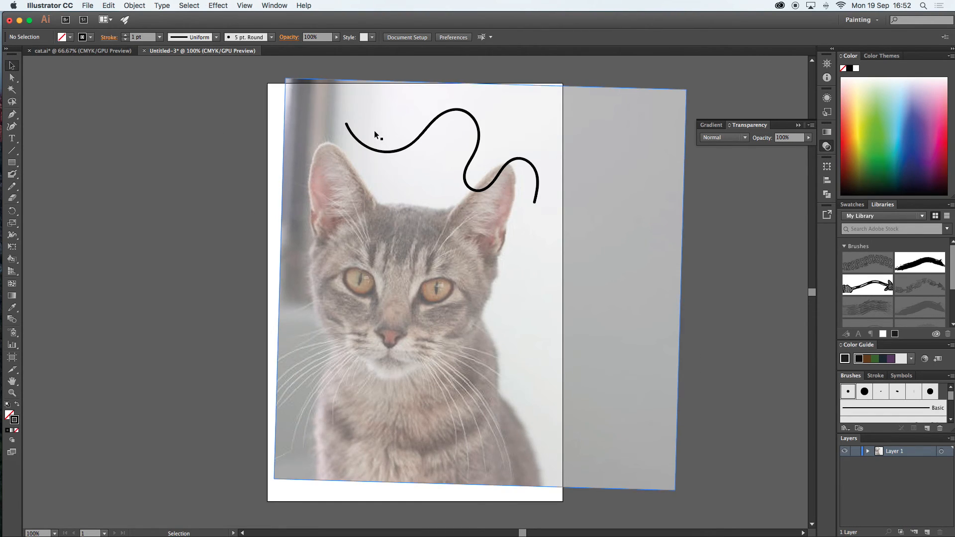
{"action": "left_click", "coordinate": [414, 139]}
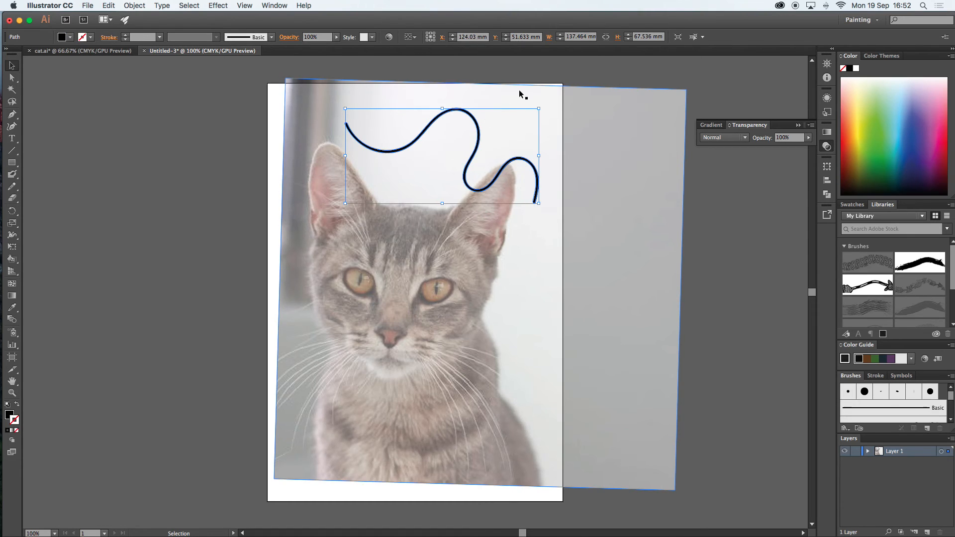
{"action": "key", "text": "Delete"}
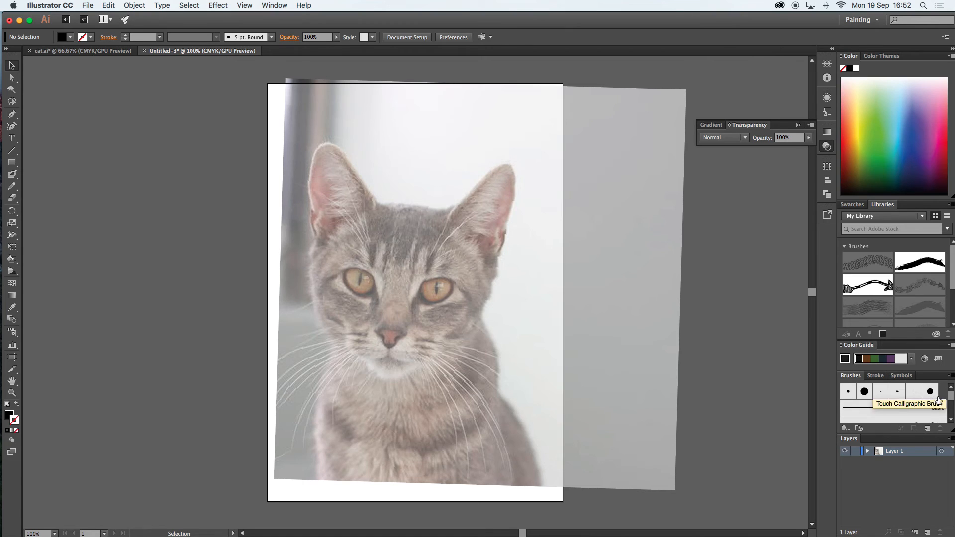
Browse the available brush library categories, such as Borders and Vector Packs, without loading any of them
{"action": "left_click_drag", "start_coordinate": [763, 15], "coordinate": [753, 15]}
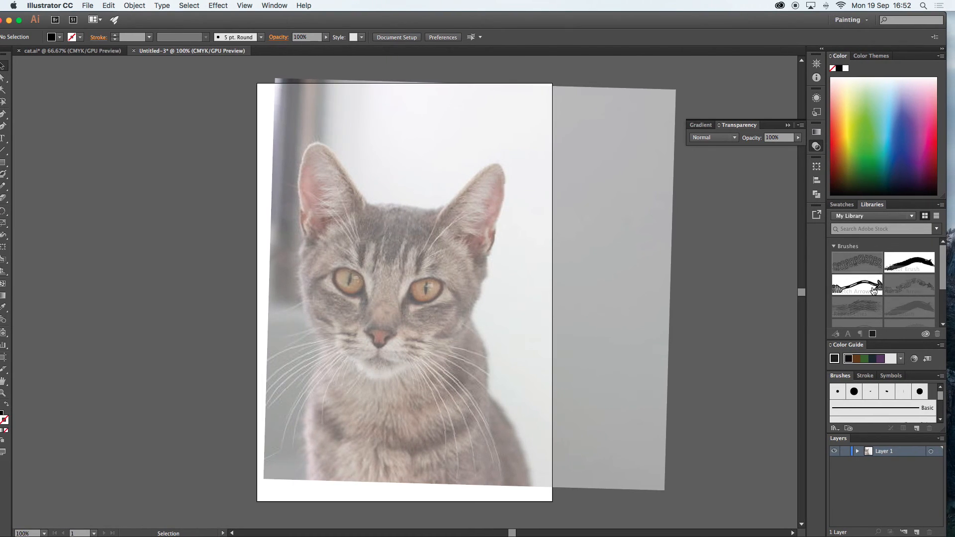
{"action": "left_click", "coordinate": [940, 377]}
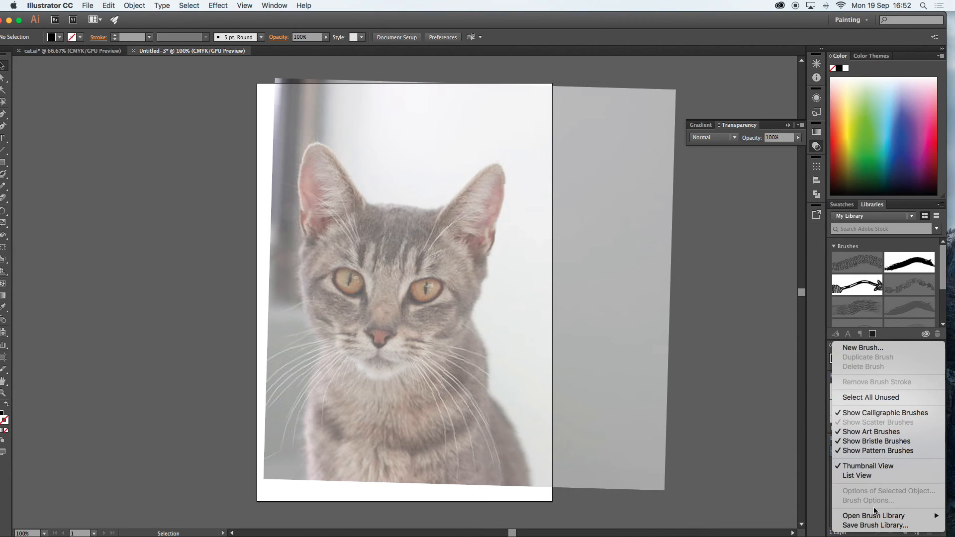
{"action": "mouse_move", "coordinate": [877, 517]}
{"action": "mouse_move", "coordinate": [795, 435]}
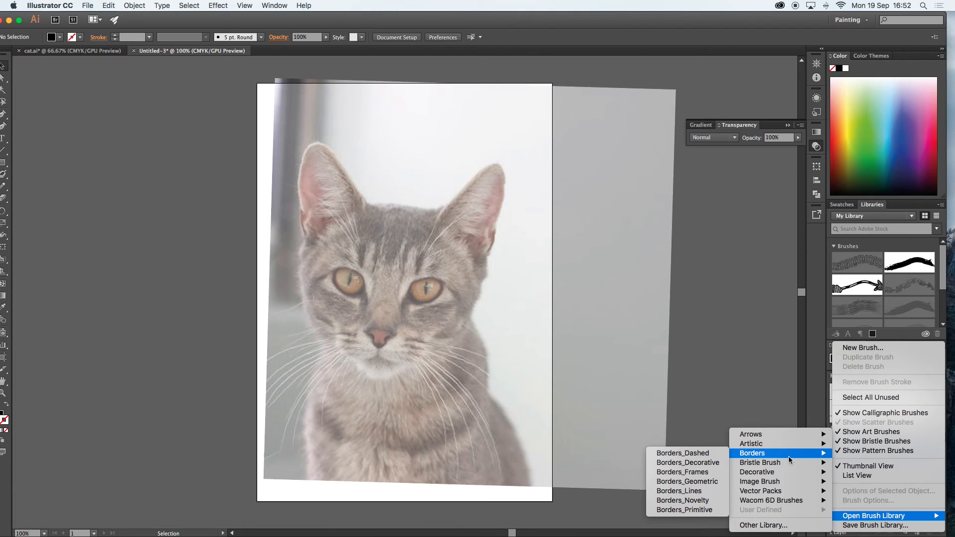
{"action": "mouse_move", "coordinate": [787, 464]}
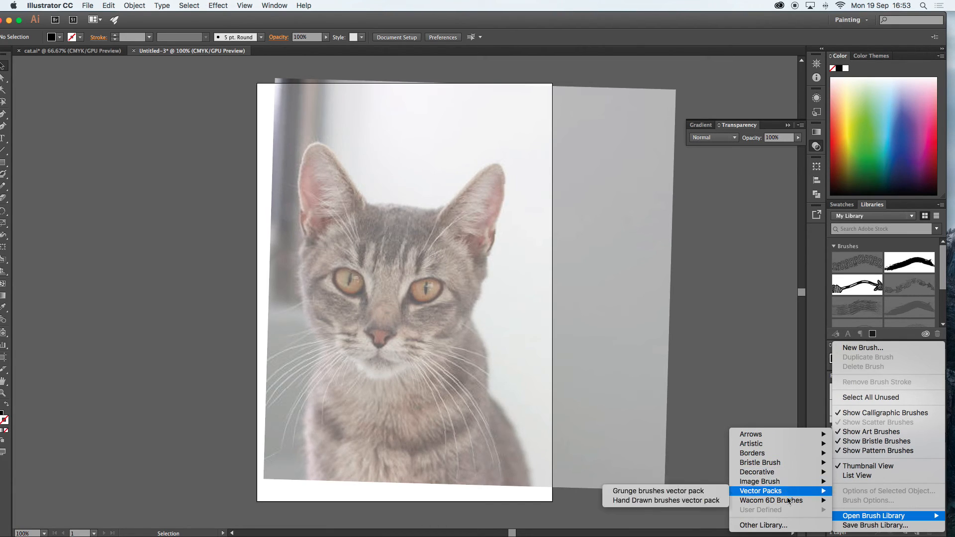
{"action": "left_click", "coordinate": [776, 376]}
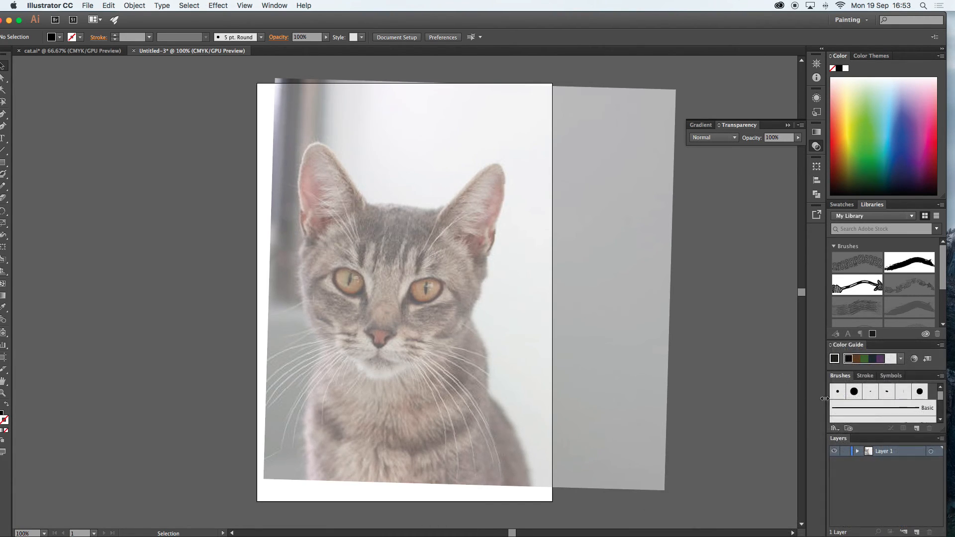
Set the 5 pt. Round calligraphic brush's size to Pressure and raise its size variation
{"action": "left_click", "coordinate": [838, 393]}
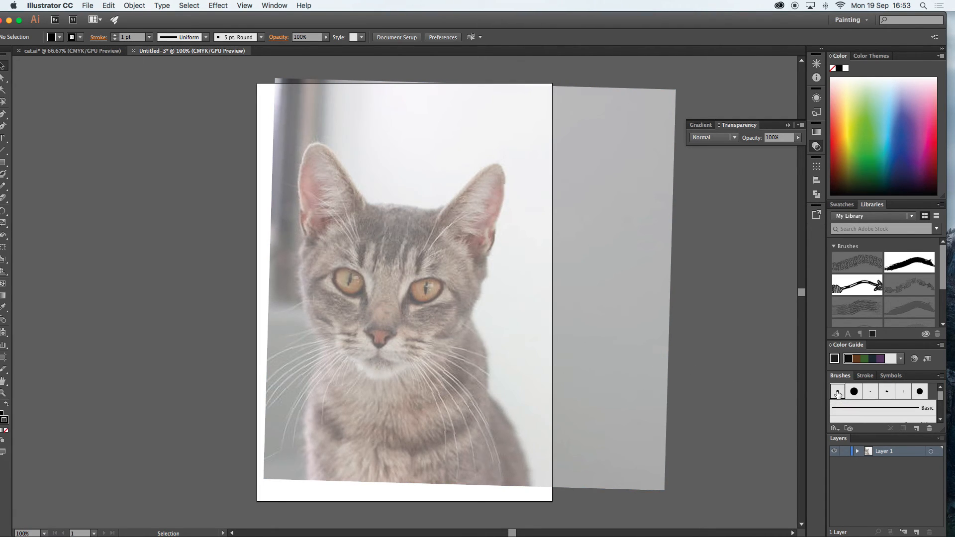
{"action": "double_click", "coordinate": [838, 393]}
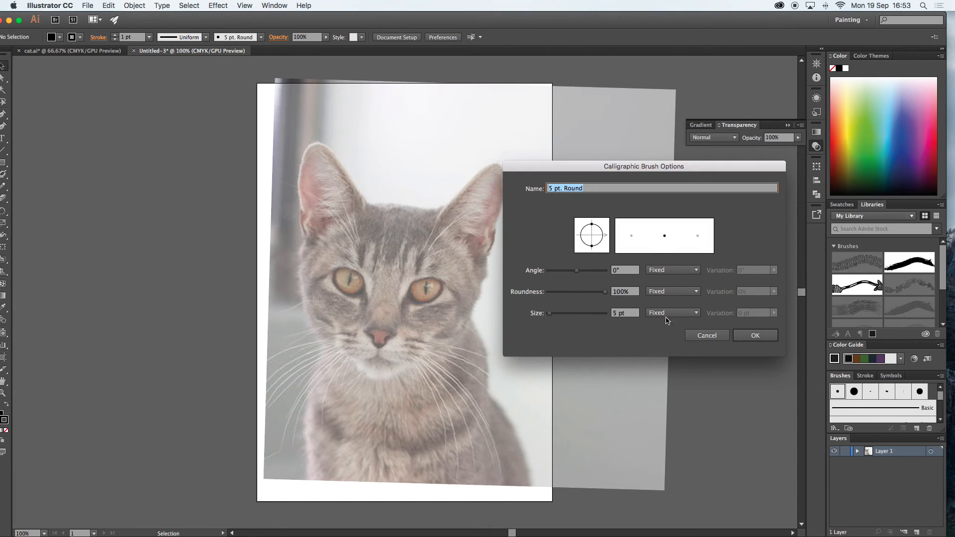
{"action": "left_click", "coordinate": [696, 314]}
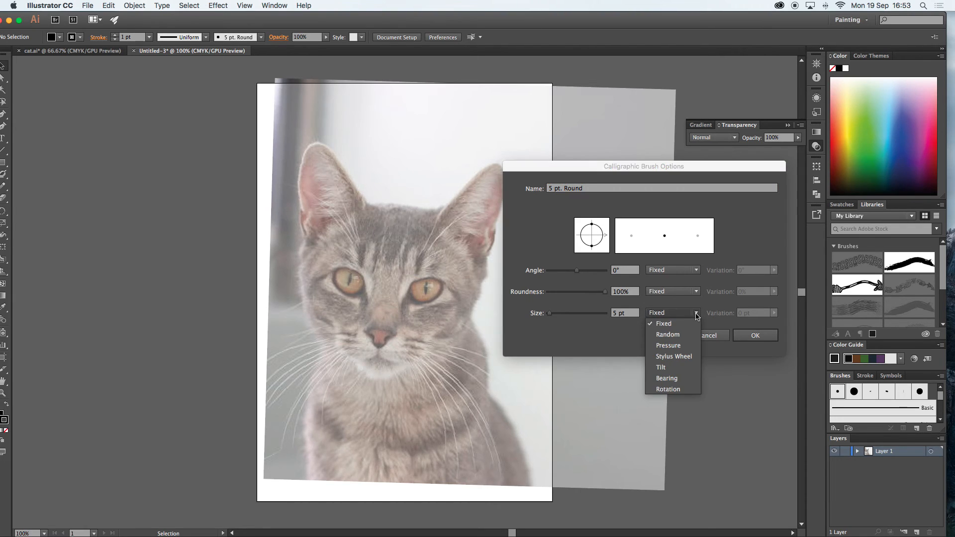
{"action": "left_click", "coordinate": [676, 350]}
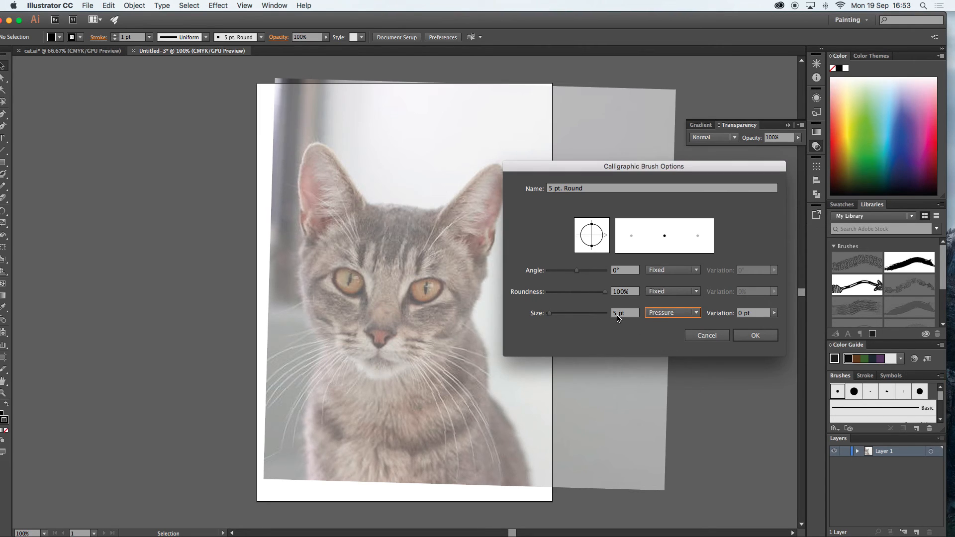
{"action": "left_click", "coordinate": [773, 316]}
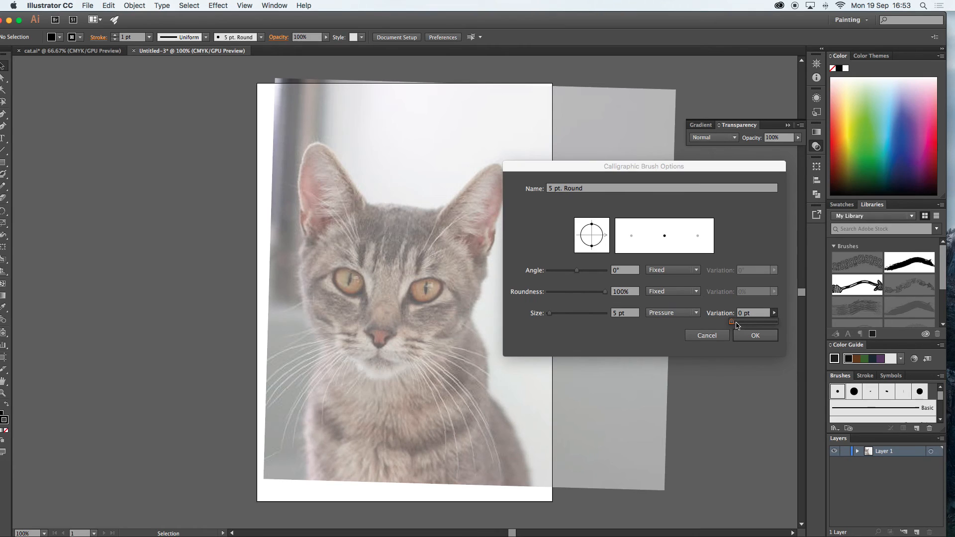
{"action": "left_click_drag", "start_coordinate": [732, 324], "coordinate": [769, 323]}
{"action": "left_click", "coordinate": [753, 335]}
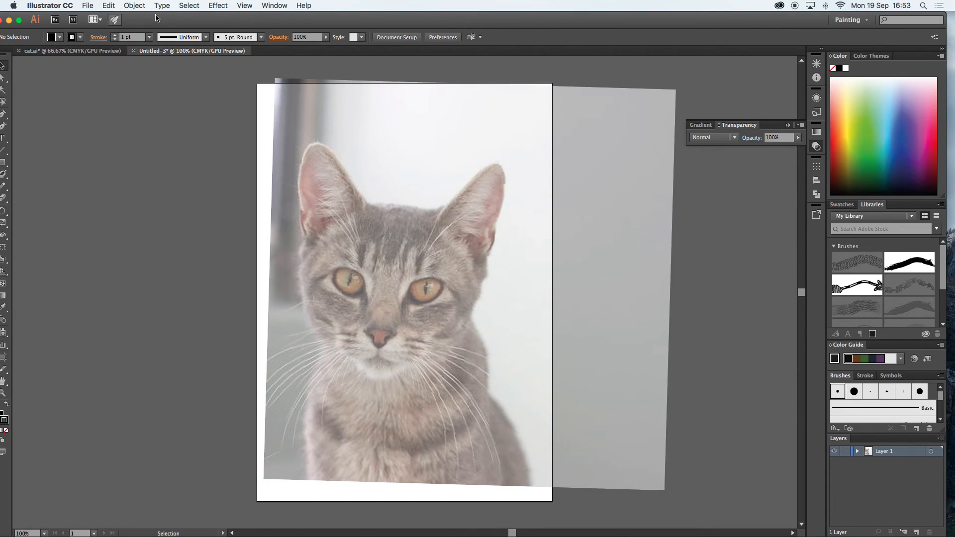
Draw a looping black Blob Brush stroke of varying thickness, about 130 mm wide, above the cat's head
{"action": "left_click_drag", "start_coordinate": [173, 23], "coordinate": [184, 23]}
{"action": "left_click", "coordinate": [13, 176]}
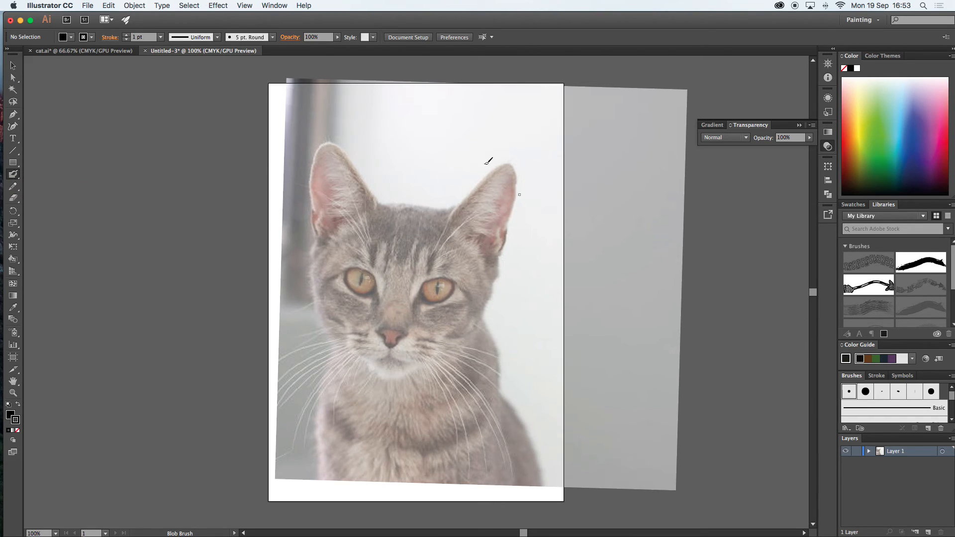
{"action": "mouse_move", "coordinate": [361, 114]}
{"action": "left_mouse_down"}
{"action": "mouse_move", "coordinate": [395, 140]}
{"action": "mouse_move", "coordinate": [424, 96]}
{"action": "mouse_move", "coordinate": [449, 96]}
{"action": "mouse_move", "coordinate": [433, 145]}
{"action": "mouse_move", "coordinate": [444, 169]}
{"action": "mouse_move", "coordinate": [465, 162]}
{"action": "mouse_move", "coordinate": [490, 102]}
{"action": "mouse_move", "coordinate": [500, 134]}
{"action": "mouse_move", "coordinate": [518, 117]}
{"action": "mouse_move", "coordinate": [511, 162]}
{"action": "mouse_move", "coordinate": [541, 154]}
{"action": "left_mouse_up"}
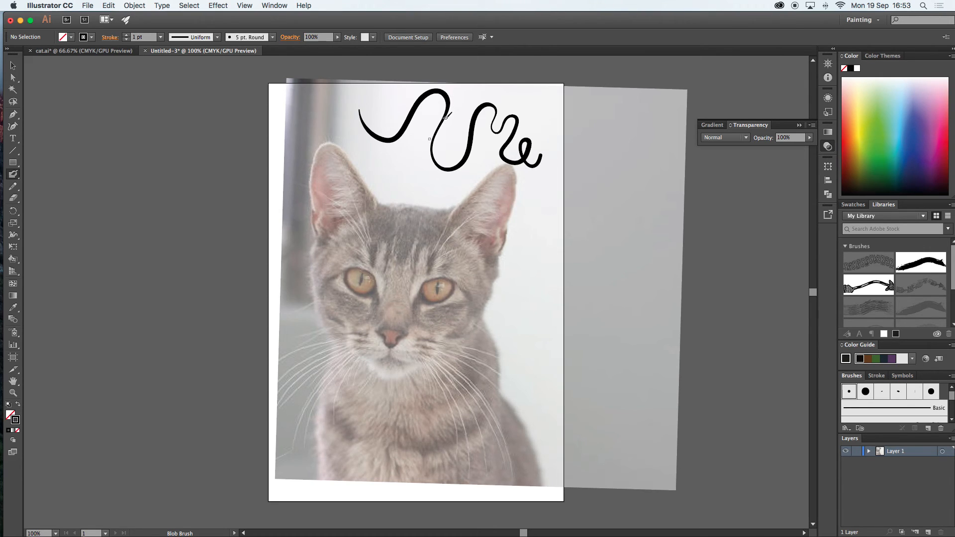
Delete the looping test stroke above the cat's head
{"action": "left_click", "coordinate": [13, 65]}
{"action": "left_click", "coordinate": [398, 136]}
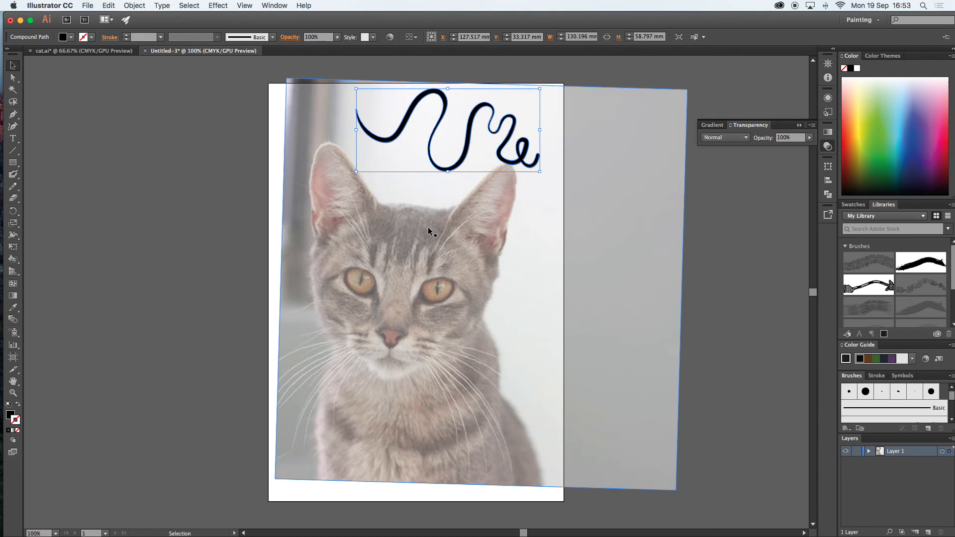
{"action": "key", "text": "Delete"}
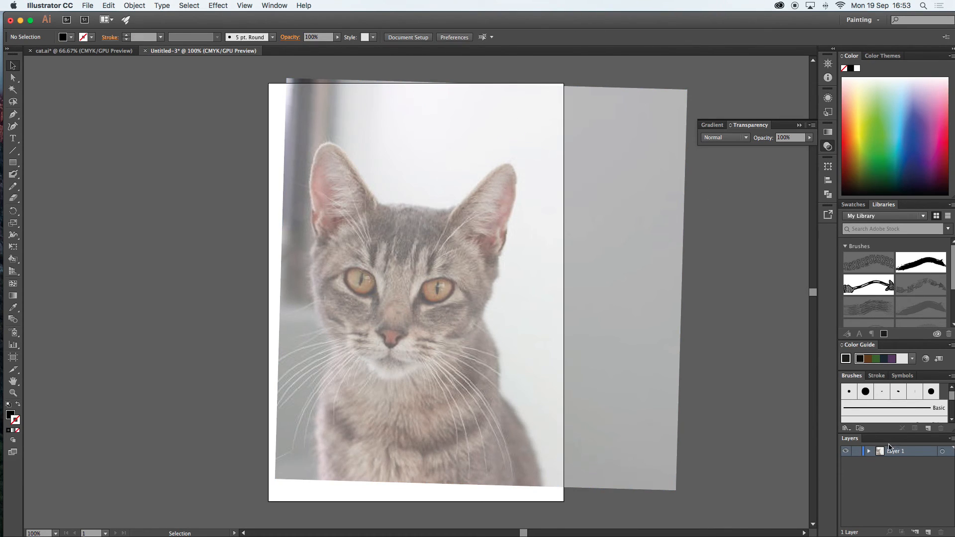
Move the faded cat photo slightly down the artboard to about Y 150.86 mm
{"action": "left_click_drag", "start_coordinate": [721, 18], "coordinate": [716, 17]}
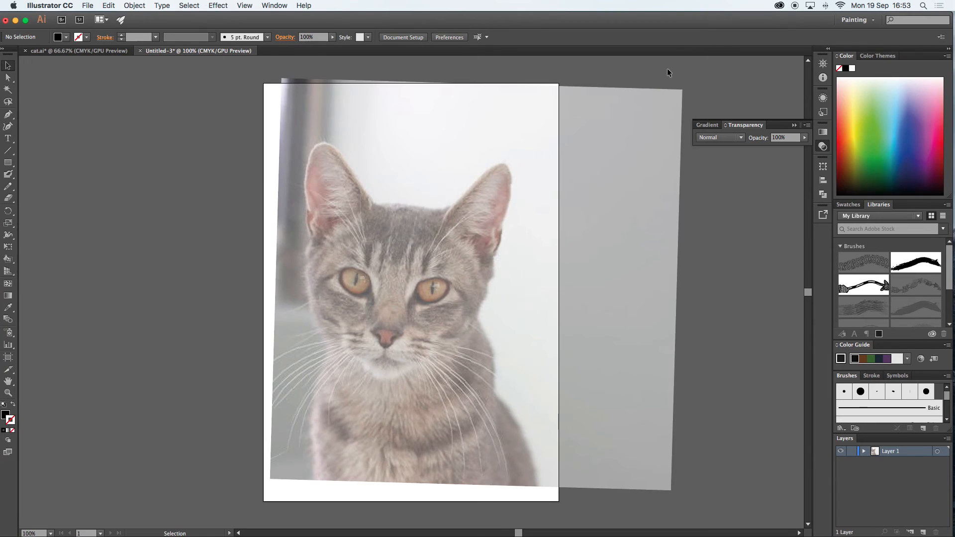
{"action": "left_click_drag", "start_coordinate": [470, 241], "coordinate": [406, 257]}
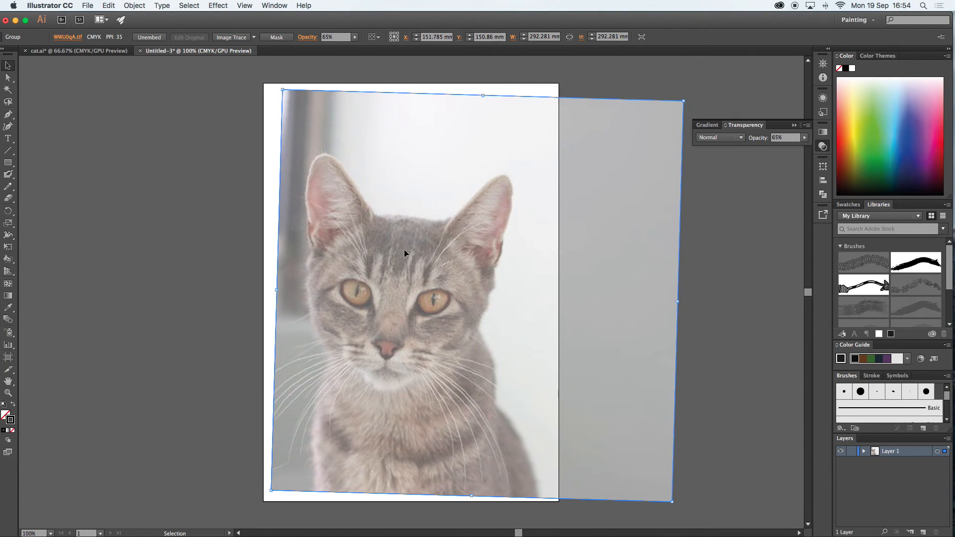
Draw a wavy Blob Brush stroke from the photo's left edge across the space between the cat's ears
{"action": "left_click", "coordinate": [10, 176]}
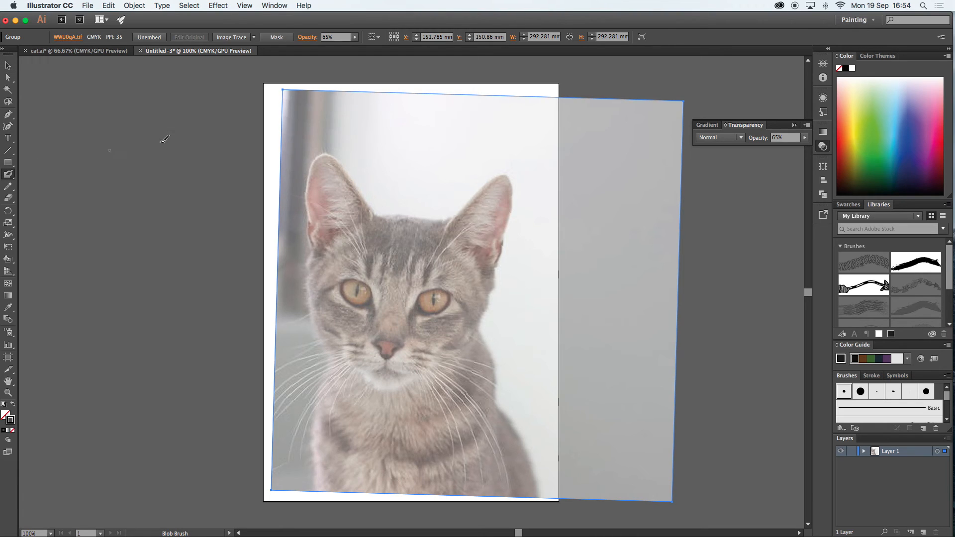
{"action": "mouse_move", "coordinate": [283, 136]}
{"action": "left_mouse_down"}
{"action": "mouse_move", "coordinate": [387, 184]}
{"action": "mouse_move", "coordinate": [456, 169]}
{"action": "left_mouse_up"}
{"action": "key", "text": "v"}
Shift the unlocked cat photo slightly left beneath the brush stroke, to about X 148.61 mm
{"action": "left_click", "coordinate": [333, 139]}
{"action": "mouse_move", "coordinate": [341, 171]}
{"action": "left_mouse_down"}
{"action": "mouse_move", "coordinate": [343, 224]}
{"action": "mouse_move", "coordinate": [345, 211]}
{"action": "left_mouse_up"}
{"action": "mouse_move", "coordinate": [345, 214]}
{"action": "left_mouse_down"}
{"action": "mouse_move", "coordinate": [338, 192]}
{"action": "mouse_move", "coordinate": [355, 227]}
{"action": "left_mouse_up"}
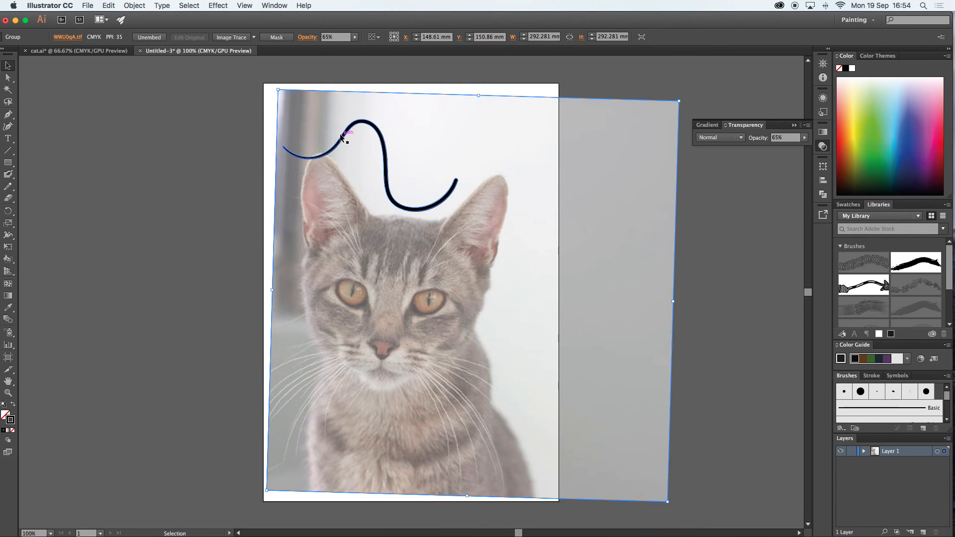
Delete the wavy brush stroke between the cat's ears
{"action": "left_click", "coordinate": [341, 138]}
{"action": "key", "text": "Delete"}
Rotate the cat photo slightly counter-clockwise so its edges line up with the artboard
{"action": "left_click_drag", "start_coordinate": [391, 253], "coordinate": [399, 261]}
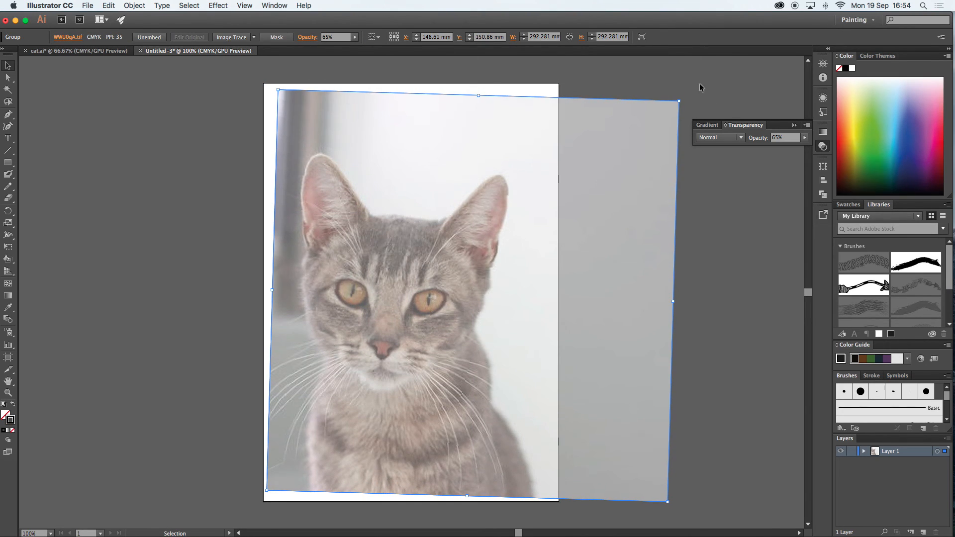
{"action": "left_click_drag", "start_coordinate": [685, 100], "coordinate": [661, 117]}
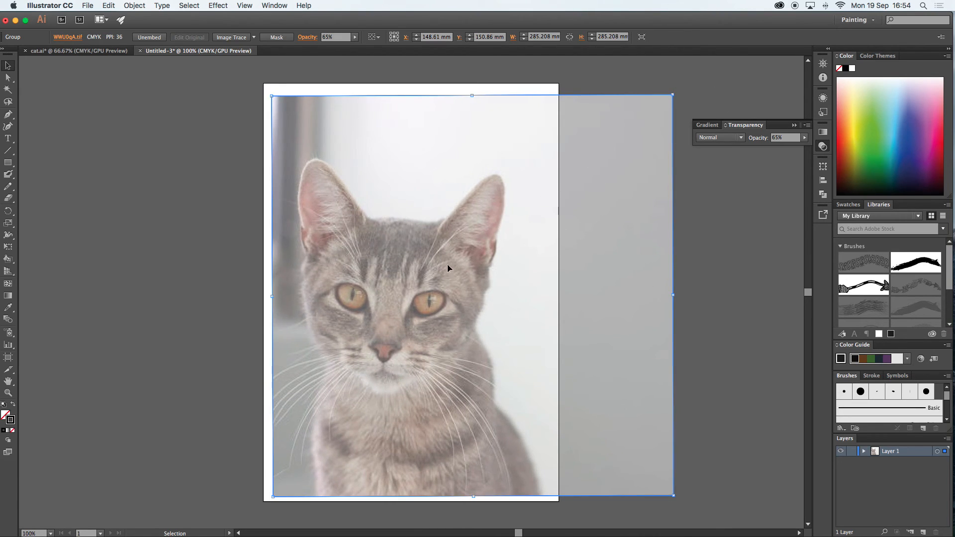
Lock the selected cat photo in place on the artboard
{"action": "left_click", "coordinate": [135, 5]}
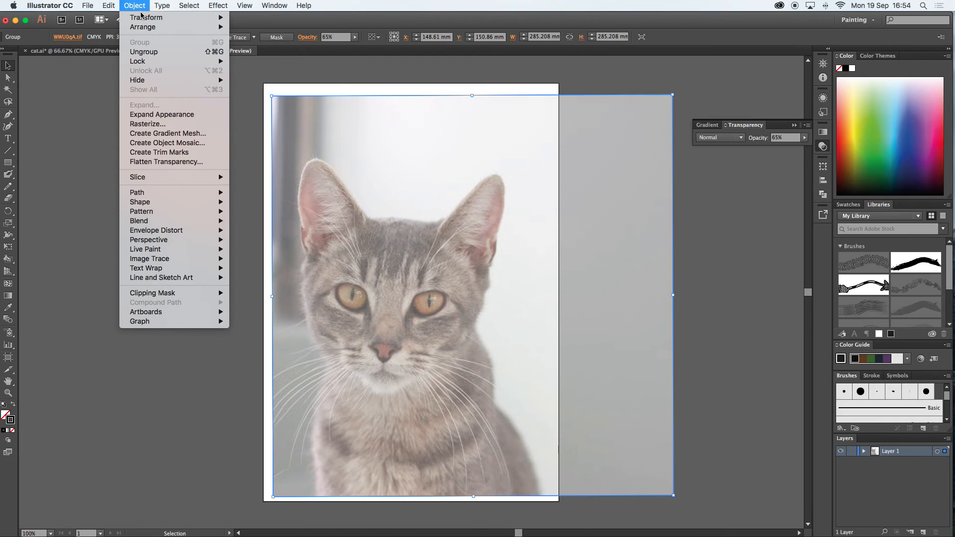
{"action": "mouse_move", "coordinate": [169, 62]}
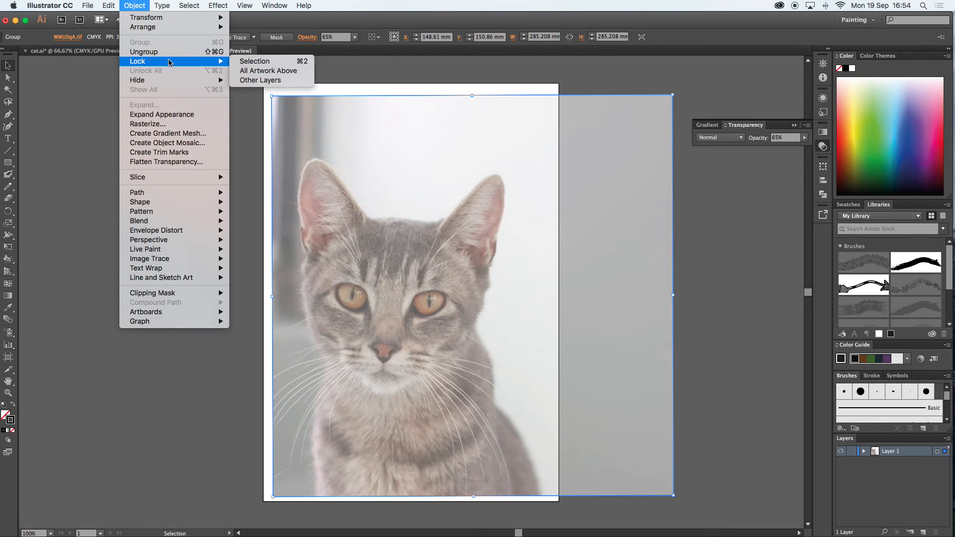
{"action": "left_click", "coordinate": [271, 65]}
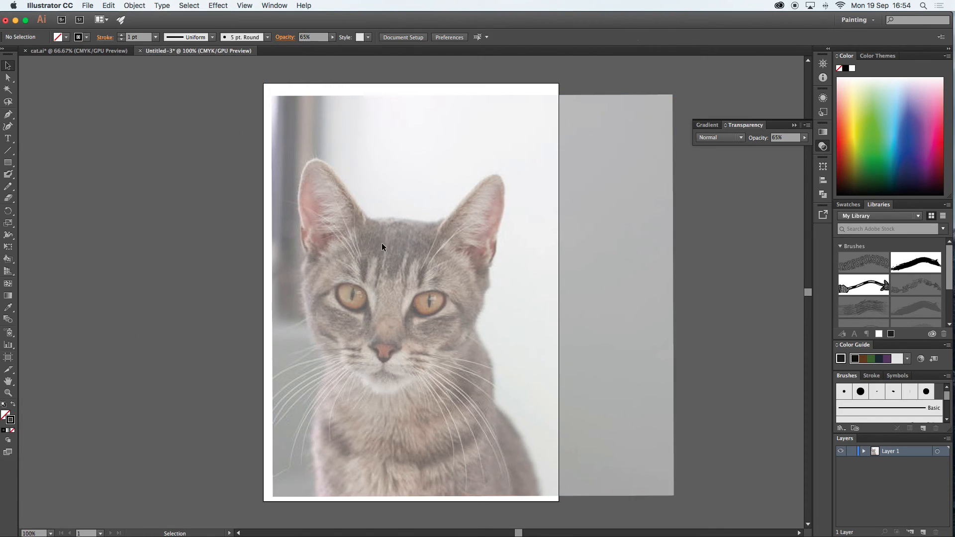
{"action": "left_click_drag", "start_coordinate": [340, 336], "coordinate": [331, 343]}
{"action": "left_click", "coordinate": [140, 6]}
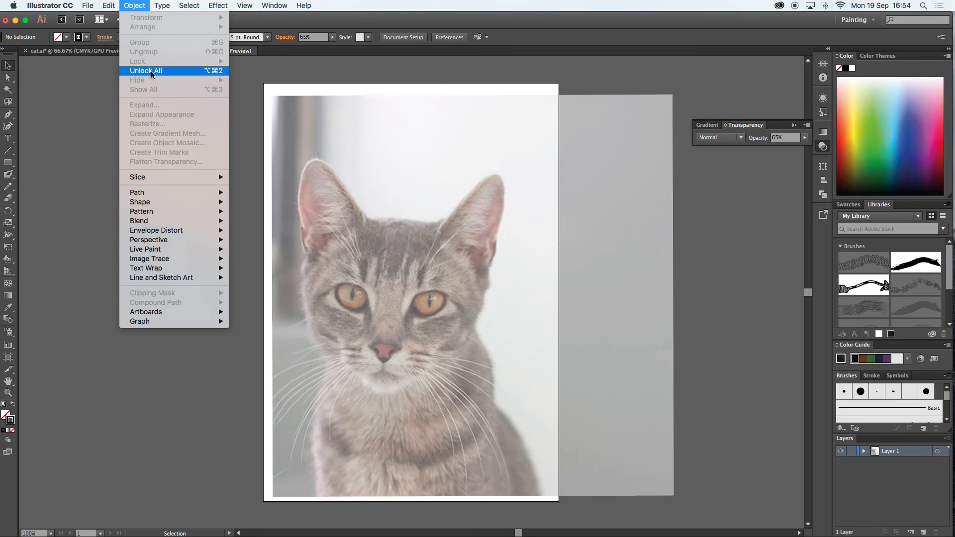
{"action": "left_click", "coordinate": [137, 5]}
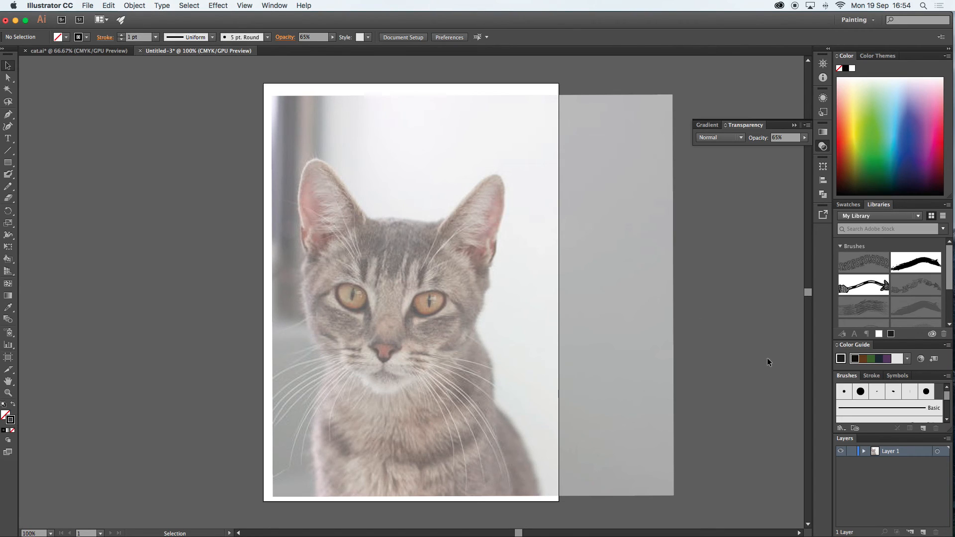
Add a new layer with default options above the cat photo's layer
{"action": "left_click", "coordinate": [947, 439]}
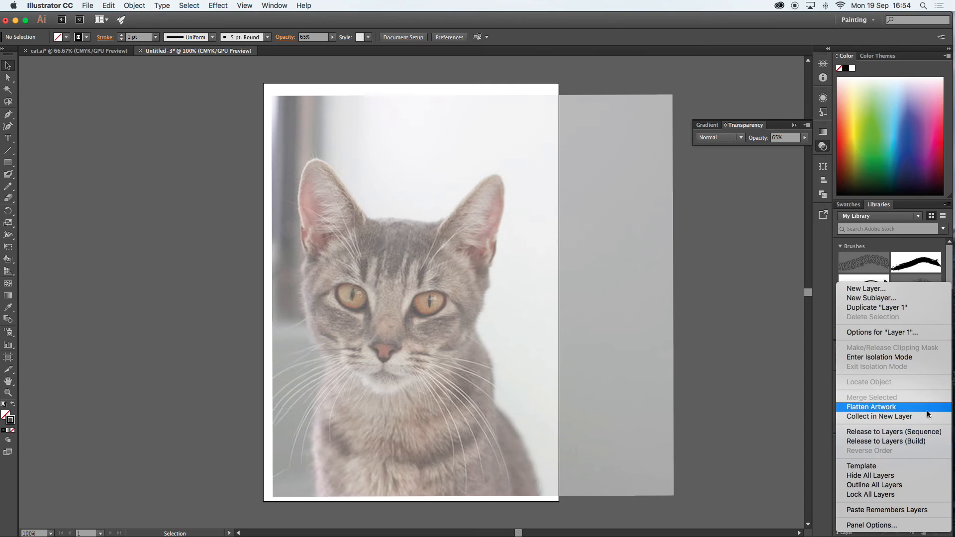
{"action": "left_click", "coordinate": [893, 287]}
{"action": "left_click", "coordinate": [530, 315]}
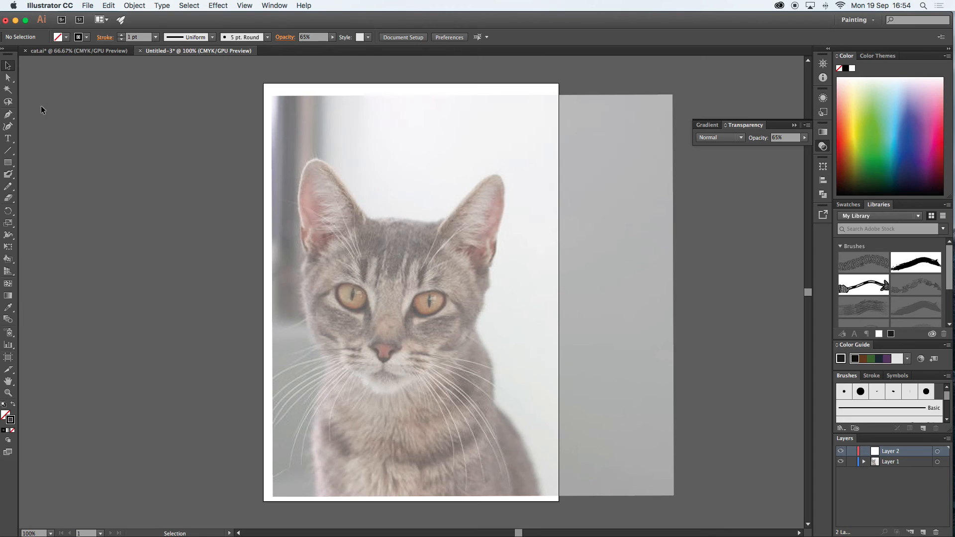
Trace the outer edge of the cat's right-hand ear with the Blob Brush and start a second line just inside it
{"action": "left_click", "coordinate": [9, 175]}
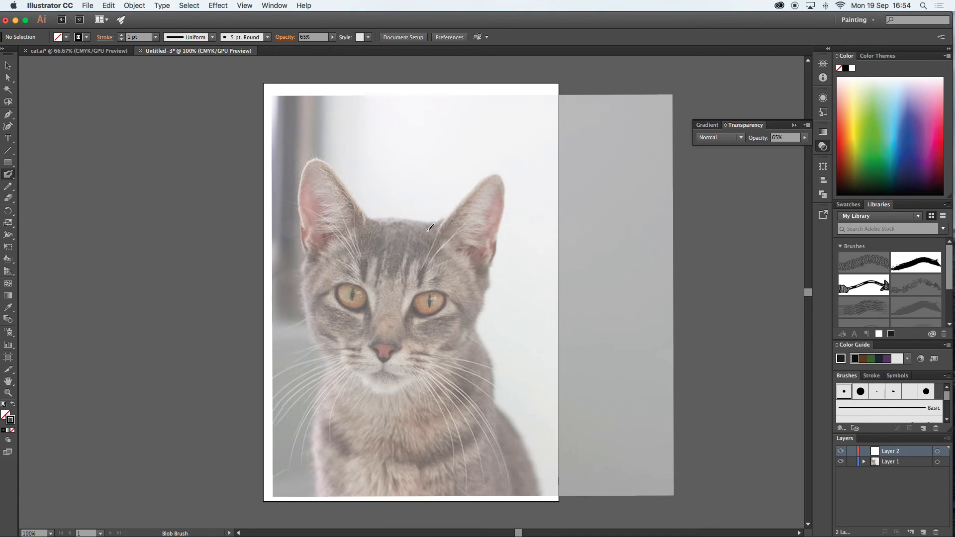
{"action": "left_click", "coordinate": [8, 393]}
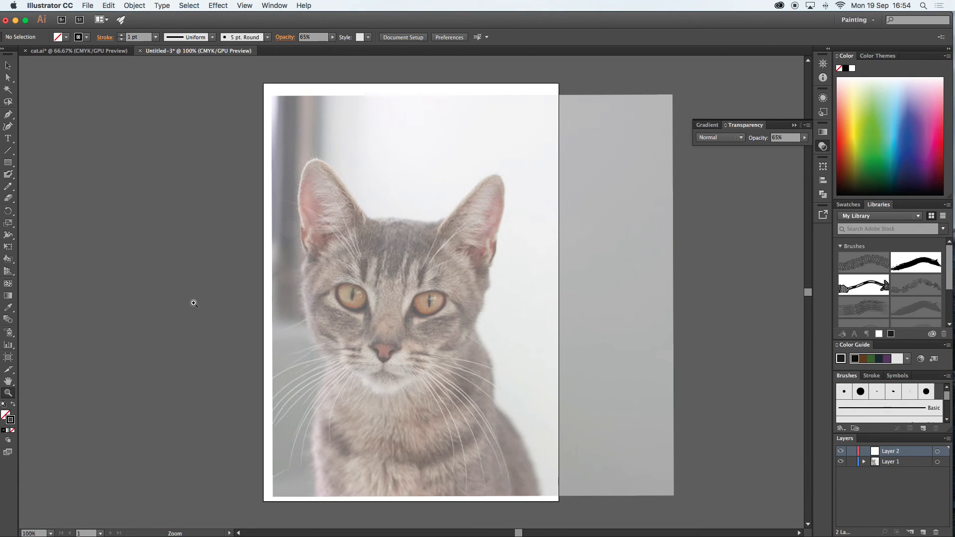
{"action": "left_click", "coordinate": [423, 244]}
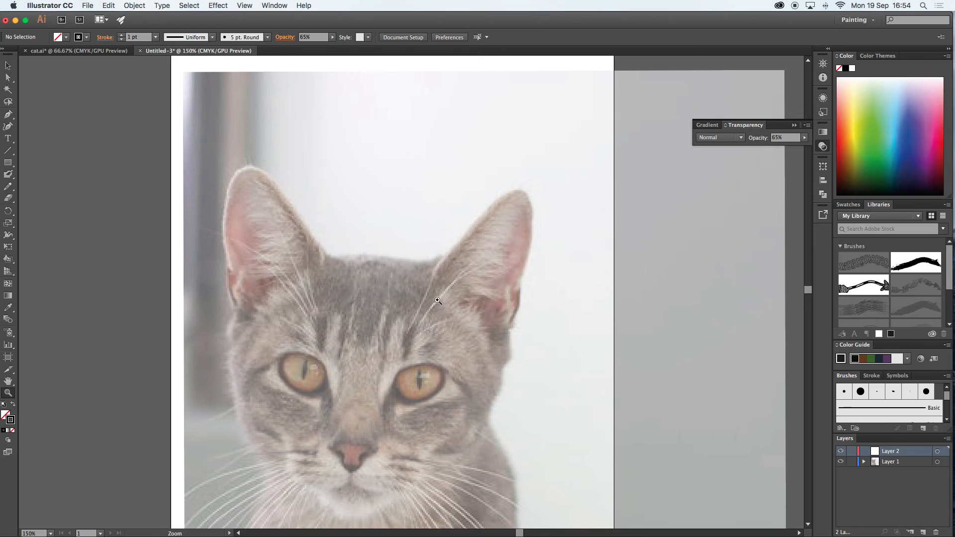
{"action": "scroll", "coordinate": [437, 308], "scroll_direction": "down", "scroll_amount": 3}
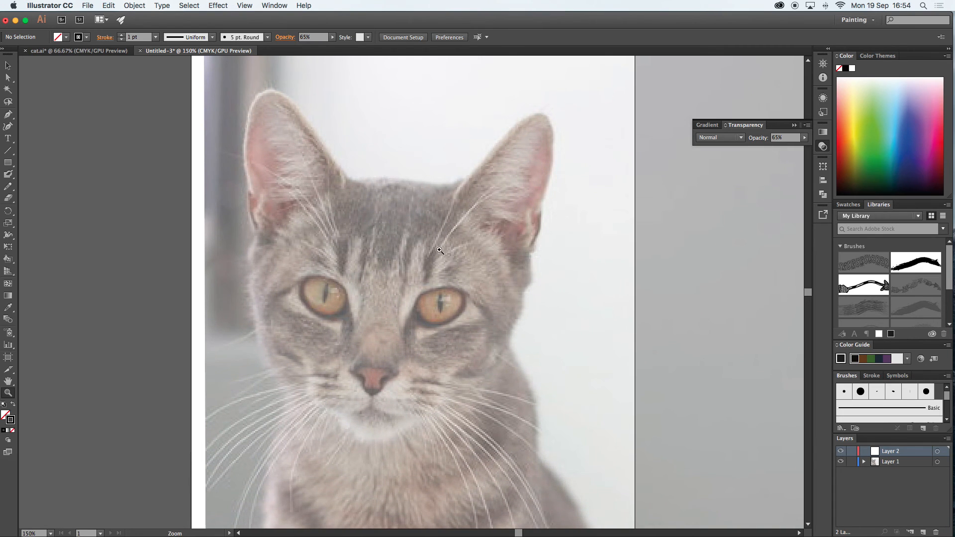
{"action": "scroll", "coordinate": [457, 231], "scroll_direction": "down", "scroll_amount": 1}
{"action": "left_click", "coordinate": [9, 173]}
{"action": "mouse_move", "coordinate": [456, 180]}
{"action": "left_mouse_down"}
{"action": "mouse_move", "coordinate": [525, 108]}
{"action": "mouse_move", "coordinate": [546, 104]}
{"action": "mouse_move", "coordinate": [554, 134]}
{"action": "mouse_move", "coordinate": [533, 240]}
{"action": "left_mouse_up"}
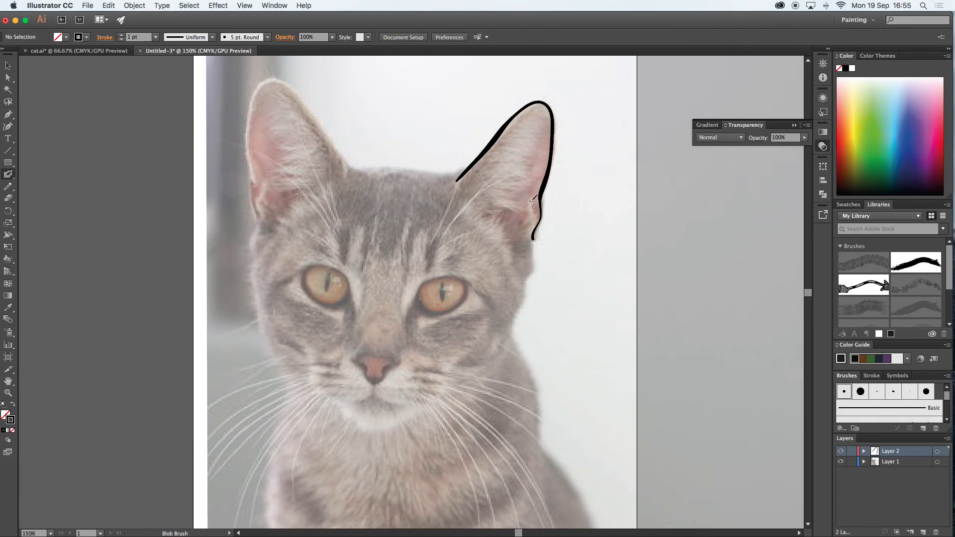
{"action": "left_click_drag", "start_coordinate": [462, 186], "coordinate": [526, 113]}
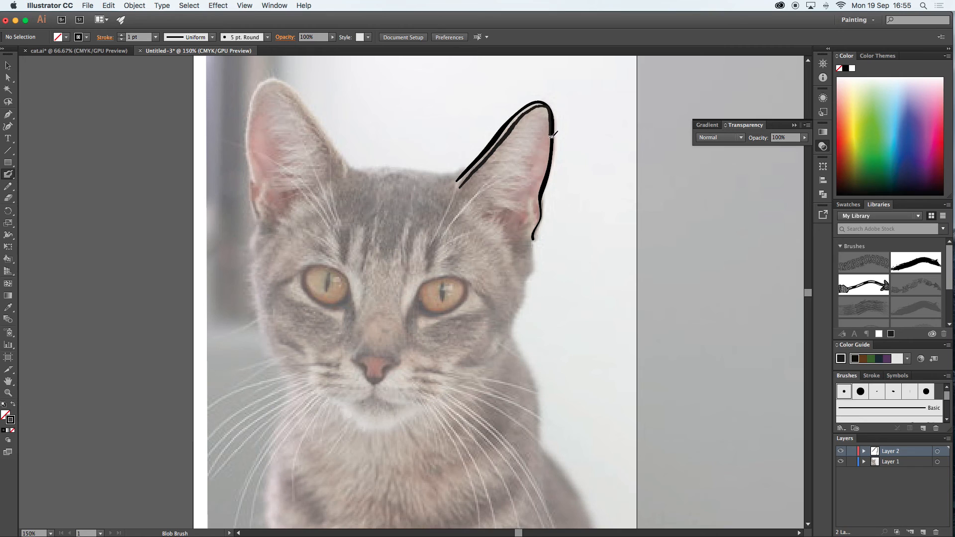
Continue the Blob Brush outline around the cheeks, the rounded muzzle and the top of the head
{"action": "mouse_move", "coordinate": [548, 157]}
{"action": "left_mouse_down"}
{"action": "mouse_move", "coordinate": [519, 311]}
{"action": "mouse_move", "coordinate": [501, 352]}
{"action": "mouse_move", "coordinate": [462, 376]}
{"action": "left_mouse_up"}
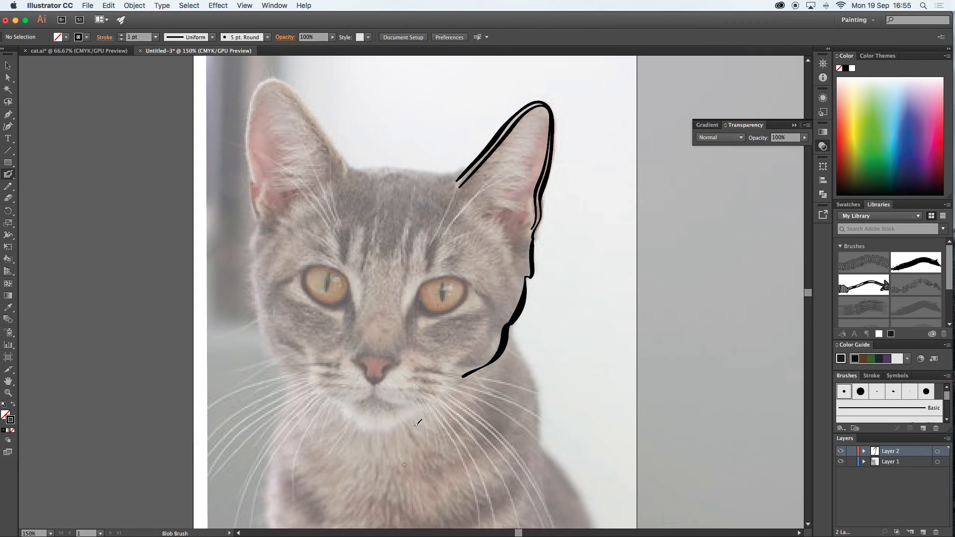
{"action": "mouse_move", "coordinate": [375, 386]}
{"action": "left_mouse_down"}
{"action": "mouse_move", "coordinate": [414, 411]}
{"action": "mouse_move", "coordinate": [446, 388]}
{"action": "mouse_move", "coordinate": [465, 373]}
{"action": "left_mouse_up"}
{"action": "mouse_move", "coordinate": [377, 386]}
{"action": "left_mouse_down"}
{"action": "mouse_move", "coordinate": [358, 400]}
{"action": "mouse_move", "coordinate": [323, 397]}
{"action": "mouse_move", "coordinate": [305, 351]}
{"action": "mouse_move", "coordinate": [306, 375]}
{"action": "mouse_move", "coordinate": [268, 344]}
{"action": "mouse_move", "coordinate": [251, 276]}
{"action": "mouse_move", "coordinate": [253, 88]}
{"action": "mouse_move", "coordinate": [272, 76]}
{"action": "mouse_move", "coordinate": [290, 81]}
{"action": "mouse_move", "coordinate": [354, 167]}
{"action": "mouse_move", "coordinate": [463, 177]}
{"action": "left_mouse_up"}
Draw the inner contours of both ears, closing each one along its base
{"action": "mouse_move", "coordinate": [340, 172]}
{"action": "left_mouse_down"}
{"action": "mouse_move", "coordinate": [289, 85]}
{"action": "mouse_move", "coordinate": [267, 79]}
{"action": "mouse_move", "coordinate": [252, 102]}
{"action": "mouse_move", "coordinate": [253, 128]}
{"action": "left_mouse_up"}
{"action": "left_click_drag", "start_coordinate": [256, 158], "coordinate": [262, 213]}
{"action": "mouse_move", "coordinate": [463, 188]}
{"action": "left_mouse_down"}
{"action": "mouse_move", "coordinate": [521, 252]}
{"action": "mouse_move", "coordinate": [533, 230]}
{"action": "left_mouse_up"}
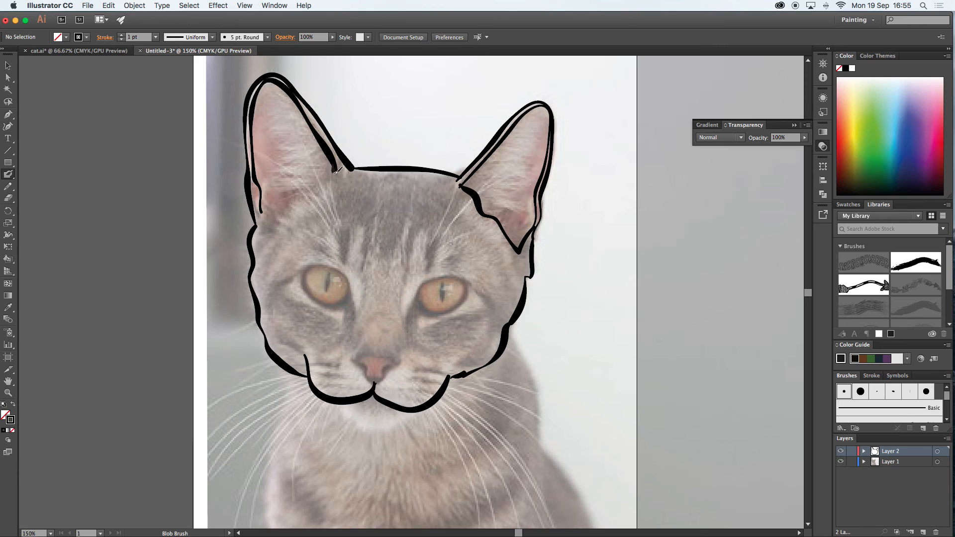
{"action": "left_click_drag", "start_coordinate": [336, 171], "coordinate": [262, 216]}
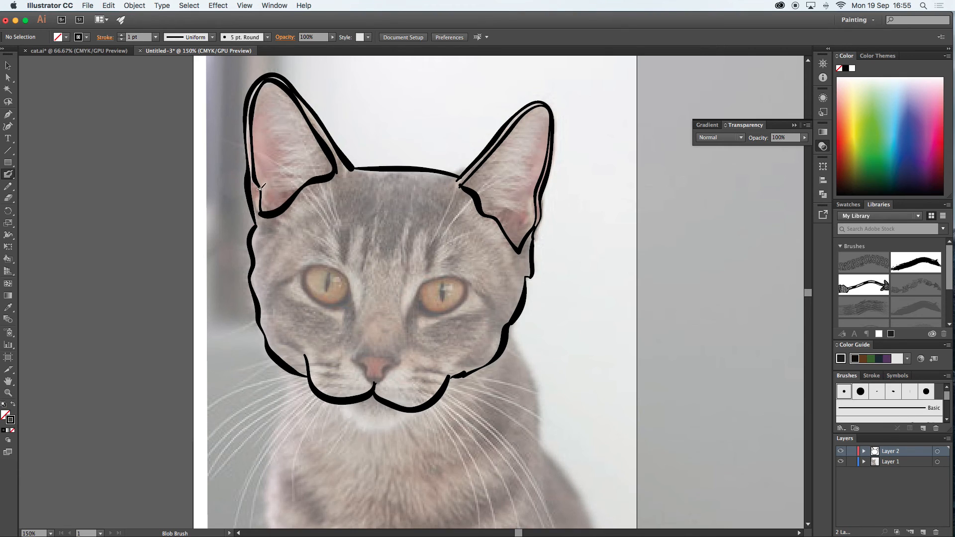
{"action": "mouse_move", "coordinate": [309, 266]}
{"action": "left_mouse_down"}
{"action": "mouse_move", "coordinate": [346, 273]}
{"action": "mouse_move", "coordinate": [354, 303]}
{"action": "mouse_move", "coordinate": [320, 307]}
{"action": "mouse_move", "coordinate": [308, 292]}
{"action": "mouse_move", "coordinate": [305, 276]}
{"action": "mouse_move", "coordinate": [318, 268]}
{"action": "mouse_move", "coordinate": [306, 277]}
{"action": "mouse_move", "coordinate": [314, 295]}
{"action": "mouse_move", "coordinate": [354, 292]}
{"action": "left_mouse_up"}
{"action": "left_click", "coordinate": [8, 65]}
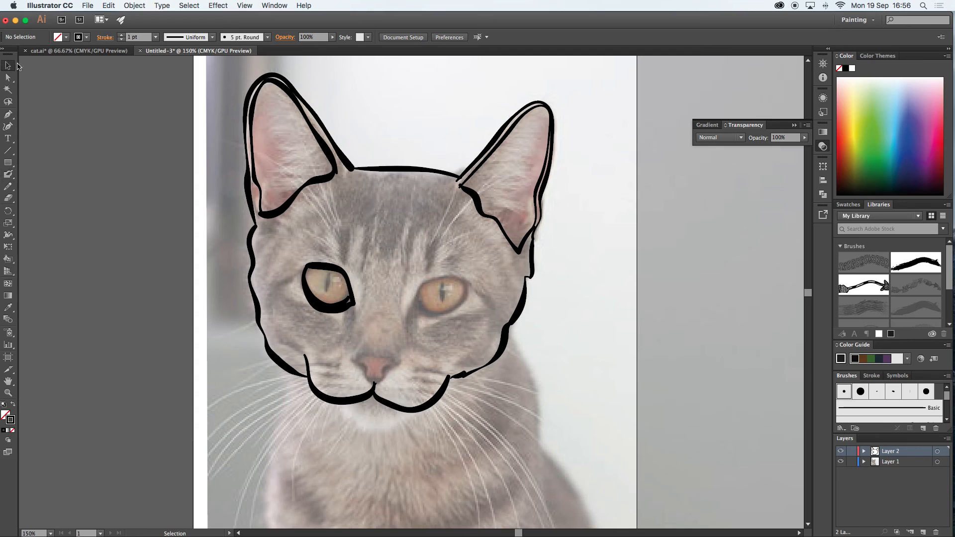
{"action": "left_click", "coordinate": [344, 302]}
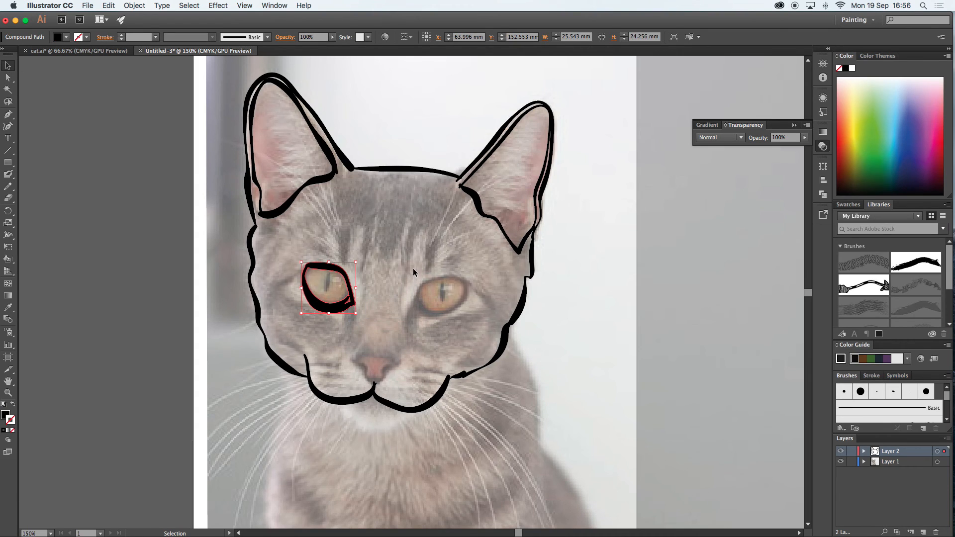
{"action": "key", "text": "Delete"}
Trace both eyes with slit pupils using the Blob Brush, and draw the nose with its bridge lines up to the eyes
{"action": "left_click", "coordinate": [8, 174]}
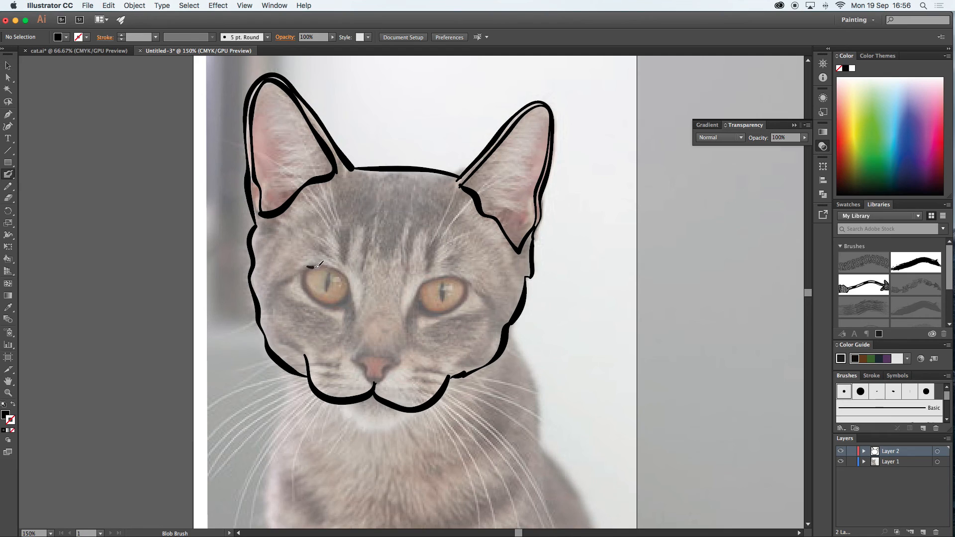
{"action": "mouse_move", "coordinate": [336, 268]}
{"action": "left_mouse_down"}
{"action": "mouse_move", "coordinate": [350, 282]}
{"action": "mouse_move", "coordinate": [327, 310]}
{"action": "mouse_move", "coordinate": [305, 289]}
{"action": "mouse_move", "coordinate": [308, 265]}
{"action": "left_mouse_up"}
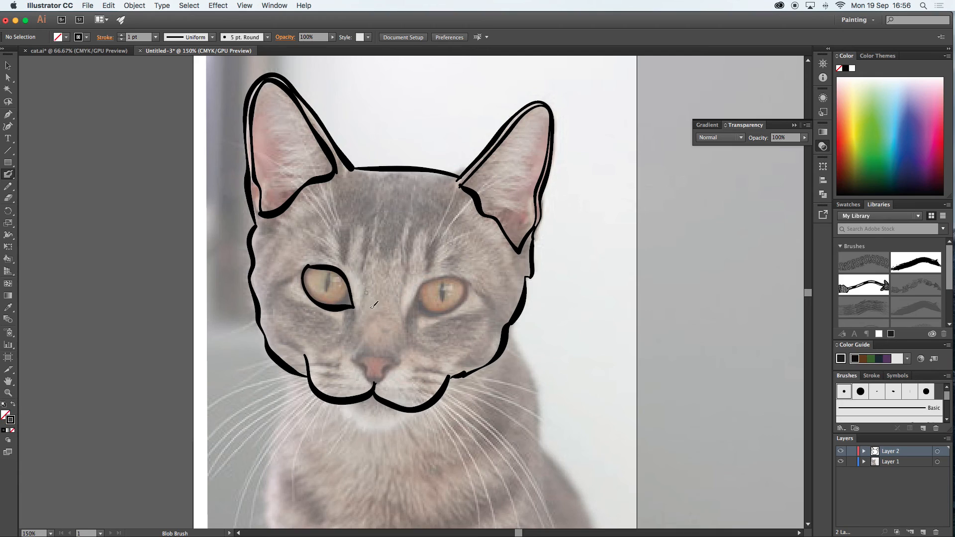
{"action": "left_click_drag", "start_coordinate": [349, 294], "coordinate": [352, 303]}
{"action": "mouse_move", "coordinate": [410, 312]}
{"action": "left_mouse_down"}
{"action": "mouse_move", "coordinate": [428, 274]}
{"action": "mouse_move", "coordinate": [453, 277]}
{"action": "left_mouse_up"}
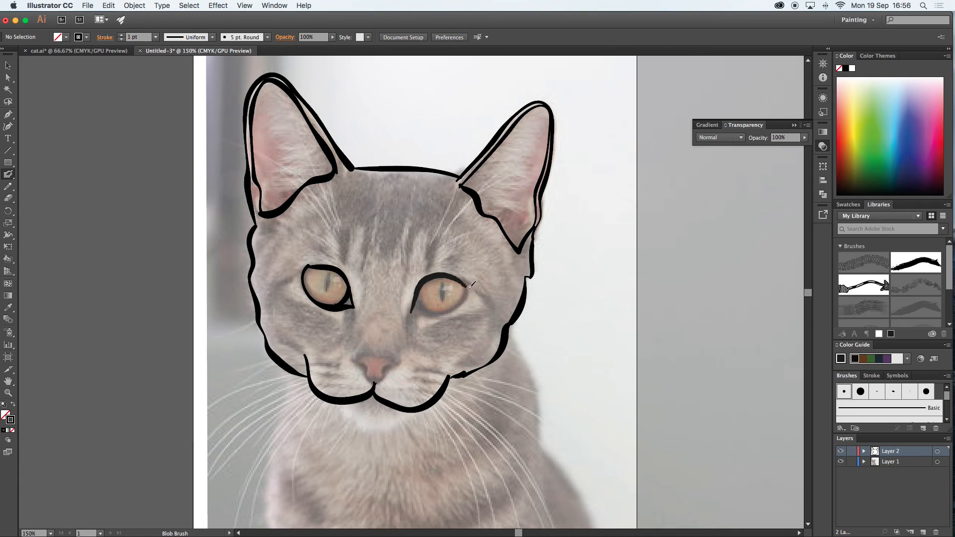
{"action": "mouse_move", "coordinate": [413, 310]}
{"action": "left_mouse_down"}
{"action": "mouse_move", "coordinate": [447, 313]}
{"action": "mouse_move", "coordinate": [470, 289]}
{"action": "mouse_move", "coordinate": [454, 275]}
{"action": "mouse_move", "coordinate": [422, 288]}
{"action": "mouse_move", "coordinate": [441, 300]}
{"action": "left_mouse_up"}
{"action": "mouse_move", "coordinate": [331, 271]}
{"action": "left_mouse_down"}
{"action": "mouse_move", "coordinate": [328, 290]}
{"action": "mouse_move", "coordinate": [330, 274]}
{"action": "mouse_move", "coordinate": [351, 279]}
{"action": "mouse_move", "coordinate": [354, 359]}
{"action": "left_mouse_up"}
{"action": "mouse_move", "coordinate": [416, 282]}
{"action": "left_mouse_down"}
{"action": "mouse_move", "coordinate": [400, 361]}
{"action": "mouse_move", "coordinate": [383, 355]}
{"action": "mouse_move", "coordinate": [403, 358]}
{"action": "mouse_move", "coordinate": [371, 369]}
{"action": "mouse_move", "coordinate": [360, 354]}
{"action": "mouse_move", "coordinate": [373, 377]}
{"action": "mouse_move", "coordinate": [386, 379]}
{"action": "left_mouse_up"}
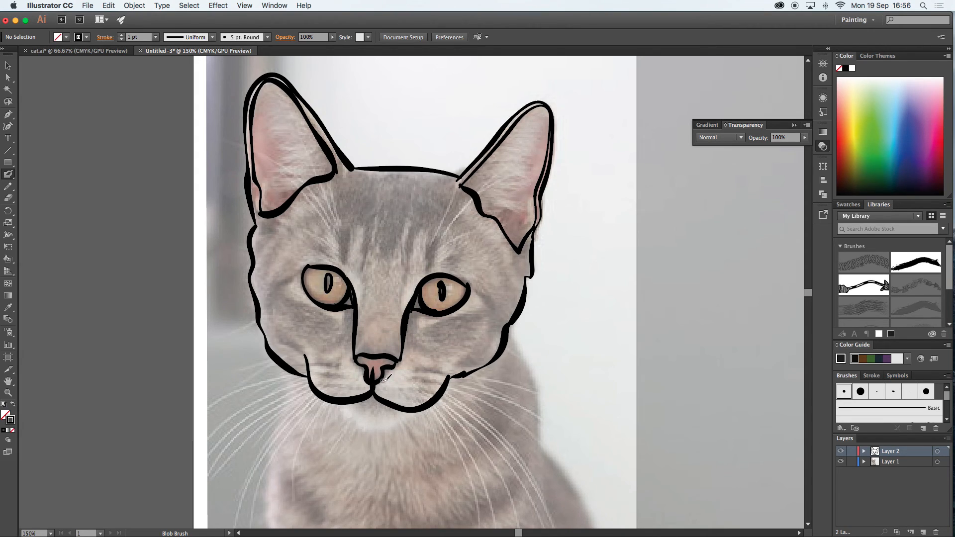
Draw the forehead markings: a narrow wedge outline above each eye and a U shape between them
{"action": "mouse_move", "coordinate": [443, 232]}
{"action": "left_mouse_down"}
{"action": "mouse_move", "coordinate": [430, 233]}
{"action": "mouse_move", "coordinate": [427, 264]}
{"action": "mouse_move", "coordinate": [441, 230]}
{"action": "left_mouse_up"}
{"action": "mouse_move", "coordinate": [352, 253]}
{"action": "left_mouse_down"}
{"action": "mouse_move", "coordinate": [346, 261]}
{"action": "mouse_move", "coordinate": [338, 223]}
{"action": "mouse_move", "coordinate": [343, 256]}
{"action": "mouse_move", "coordinate": [348, 246]}
{"action": "left_mouse_up"}
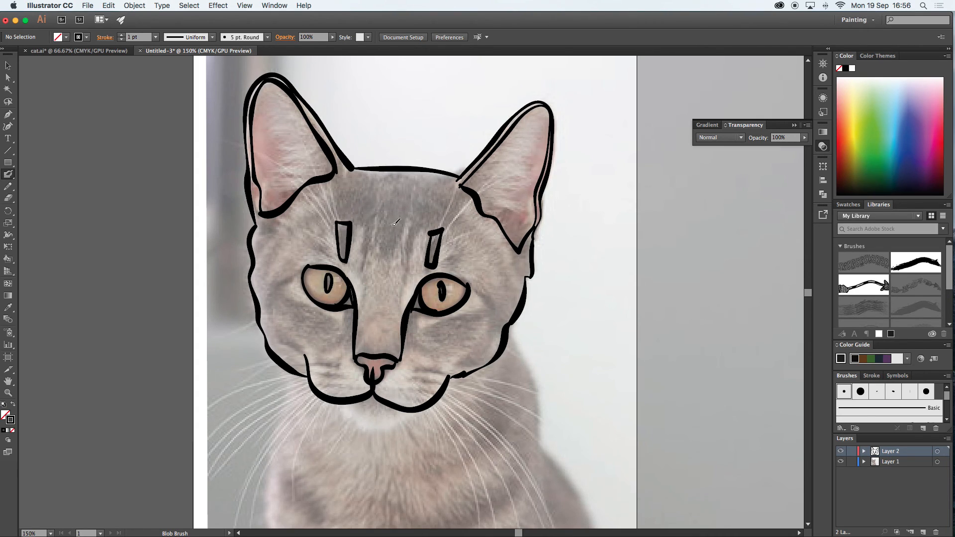
{"action": "mouse_move", "coordinate": [380, 209]}
{"action": "left_mouse_down"}
{"action": "mouse_move", "coordinate": [384, 255]}
{"action": "mouse_move", "coordinate": [397, 256]}
{"action": "mouse_move", "coordinate": [404, 203]}
{"action": "left_mouse_up"}
Add pointed outer corners and lower-lid contours around both eyes
{"action": "left_click_drag", "start_coordinate": [423, 324], "coordinate": [499, 308]}
{"action": "left_click_drag", "start_coordinate": [490, 310], "coordinate": [471, 286]}
{"action": "mouse_move", "coordinate": [303, 267]}
{"action": "left_mouse_down"}
{"action": "mouse_move", "coordinate": [285, 285]}
{"action": "mouse_move", "coordinate": [358, 326]}
{"action": "left_mouse_up"}
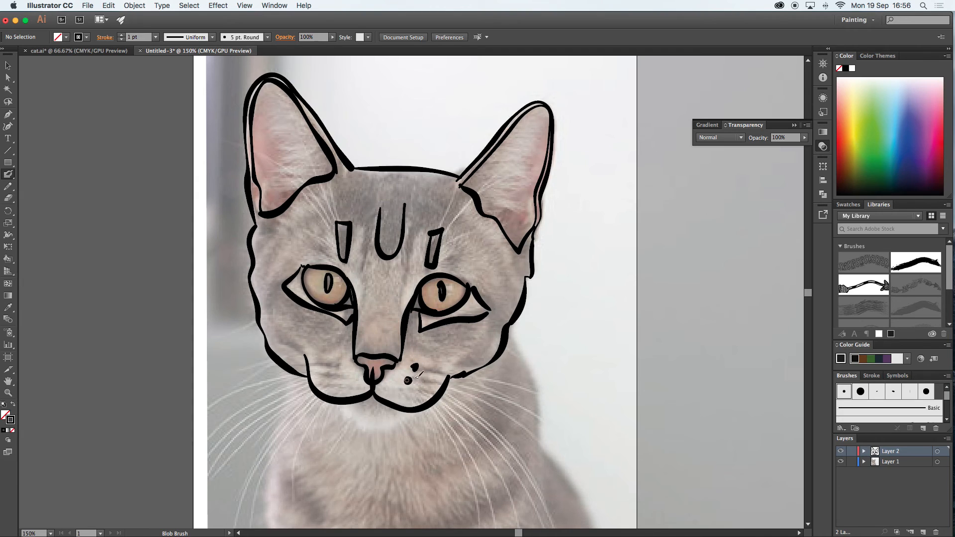
Dot the whisker spots on both sides of the muzzle and check the line art with the photo layer briefly hidden
{"action": "left_click", "coordinate": [326, 372]}
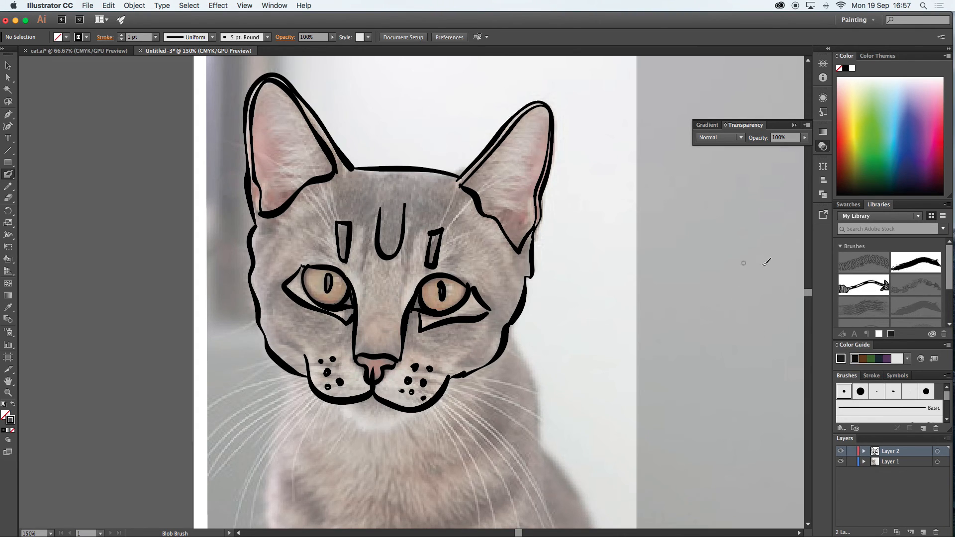
{"action": "left_click", "coordinate": [841, 462]}
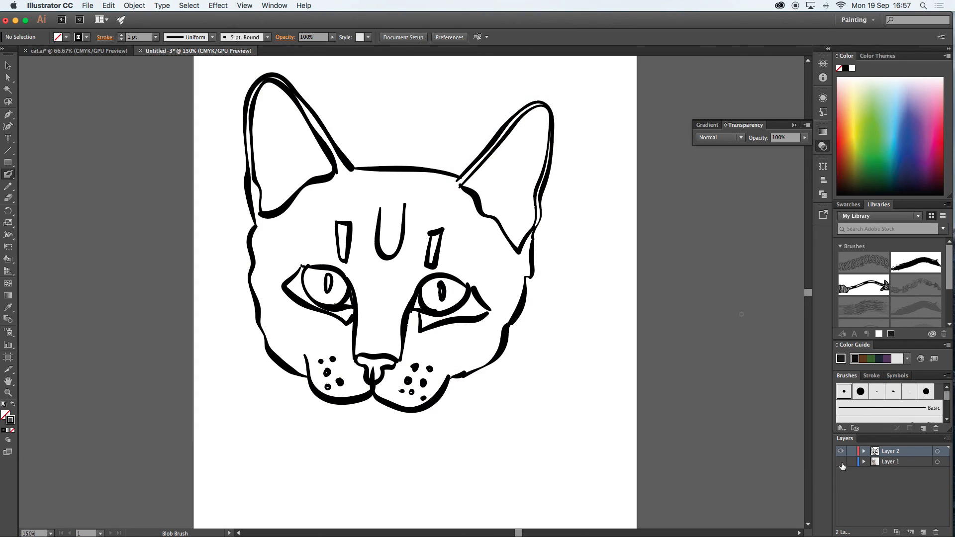
{"action": "left_click", "coordinate": [841, 463]}
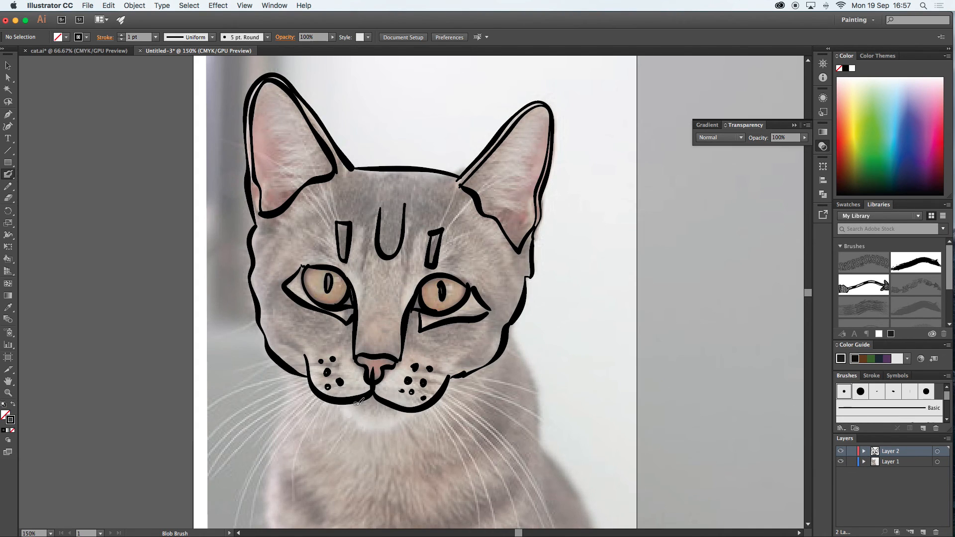
Draw the rounded chin below the muzzle and a short accent stroke beside each eye's outer corner
{"action": "mouse_move", "coordinate": [344, 400]}
{"action": "left_mouse_down"}
{"action": "mouse_move", "coordinate": [350, 419]}
{"action": "mouse_move", "coordinate": [393, 429]}
{"action": "mouse_move", "coordinate": [414, 401]}
{"action": "left_mouse_up"}
{"action": "left_click_drag", "start_coordinate": [482, 282], "coordinate": [486, 321]}
{"action": "left_click_drag", "start_coordinate": [273, 292], "coordinate": [295, 262]}
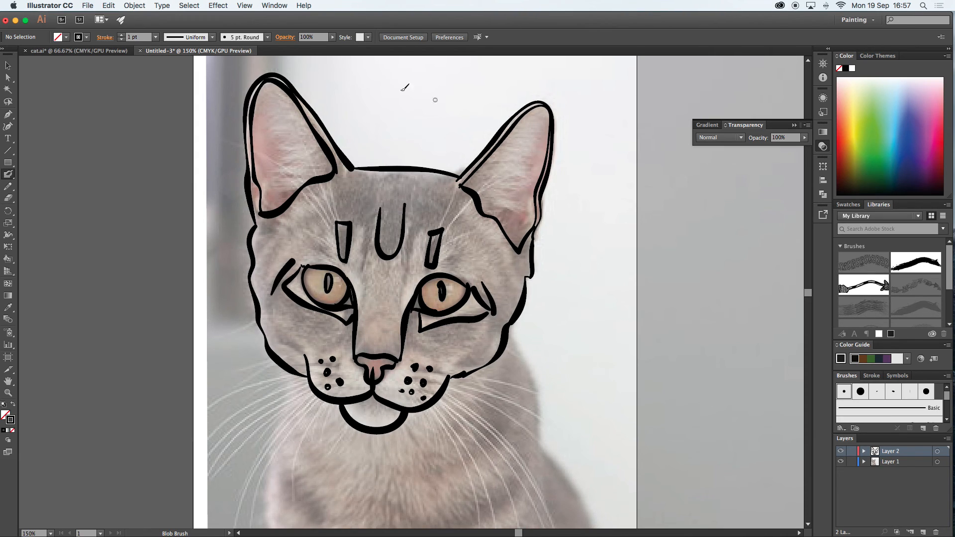
Paint a row of short fur dashes following the head's contour across the forehead and down both sides
{"action": "mouse_move", "coordinate": [359, 169]}
{"action": "left_mouse_down"}
{"action": "mouse_move", "coordinate": [358, 201]}
{"action": "mouse_move", "coordinate": [369, 203]}
{"action": "left_mouse_up"}
{"action": "mouse_move", "coordinate": [432, 172]}
{"action": "left_mouse_down"}
{"action": "mouse_move", "coordinate": [433, 204]}
{"action": "mouse_move", "coordinate": [423, 198]}
{"action": "mouse_move", "coordinate": [450, 204]}
{"action": "left_mouse_up"}
{"action": "mouse_move", "coordinate": [461, 196]}
{"action": "left_mouse_down"}
{"action": "mouse_move", "coordinate": [454, 209]}
{"action": "mouse_move", "coordinate": [476, 214]}
{"action": "left_mouse_up"}
{"action": "left_click_drag", "start_coordinate": [473, 231], "coordinate": [487, 227]}
{"action": "left_click_drag", "start_coordinate": [483, 243], "coordinate": [497, 241]}
{"action": "mouse_move", "coordinate": [491, 256]}
{"action": "left_mouse_down"}
{"action": "mouse_move", "coordinate": [502, 249]}
{"action": "mouse_move", "coordinate": [508, 262]}
{"action": "left_mouse_up"}
{"action": "left_click_drag", "start_coordinate": [503, 277], "coordinate": [508, 272]}
{"action": "left_click_drag", "start_coordinate": [352, 185], "coordinate": [348, 199]}
{"action": "left_click_drag", "start_coordinate": [345, 186], "coordinate": [336, 201]}
{"action": "left_click_drag", "start_coordinate": [335, 189], "coordinate": [325, 204]}
{"action": "left_click_drag", "start_coordinate": [324, 194], "coordinate": [313, 208]}
{"action": "left_click_drag", "start_coordinate": [314, 199], "coordinate": [297, 227]}
{"action": "left_click_drag", "start_coordinate": [302, 225], "coordinate": [286, 237]}
{"action": "mouse_move", "coordinate": [289, 230]}
{"action": "left_mouse_down"}
{"action": "mouse_move", "coordinate": [276, 234]}
{"action": "mouse_move", "coordinate": [280, 253]}
{"action": "left_mouse_up"}
{"action": "left_click_drag", "start_coordinate": [267, 249], "coordinate": [273, 262]}
{"action": "left_click_drag", "start_coordinate": [261, 259], "coordinate": [267, 272]}
{"action": "left_click_drag", "start_coordinate": [257, 270], "coordinate": [263, 278]}
{"action": "mouse_move", "coordinate": [503, 283]}
{"action": "left_mouse_down"}
{"action": "mouse_move", "coordinate": [514, 286]}
{"action": "mouse_move", "coordinate": [495, 315]}
{"action": "left_mouse_up"}
Add tapered stripes under both eyes and on the lower cheeks, plus a small mark among the right-hand whisker spots
{"action": "mouse_move", "coordinate": [434, 330]}
{"action": "left_mouse_down"}
{"action": "mouse_move", "coordinate": [484, 326]}
{"action": "mouse_move", "coordinate": [464, 337]}
{"action": "left_mouse_up"}
{"action": "left_click_drag", "start_coordinate": [300, 311], "coordinate": [329, 323]}
{"action": "mouse_move", "coordinate": [297, 324]}
{"action": "left_mouse_down"}
{"action": "mouse_move", "coordinate": [313, 323]}
{"action": "mouse_move", "coordinate": [321, 338]}
{"action": "left_mouse_up"}
{"action": "left_click_drag", "start_coordinate": [432, 383], "coordinate": [440, 380]}
{"action": "left_click_drag", "start_coordinate": [488, 341], "coordinate": [463, 361]}
{"action": "left_click_drag", "start_coordinate": [287, 344], "coordinate": [298, 358]}
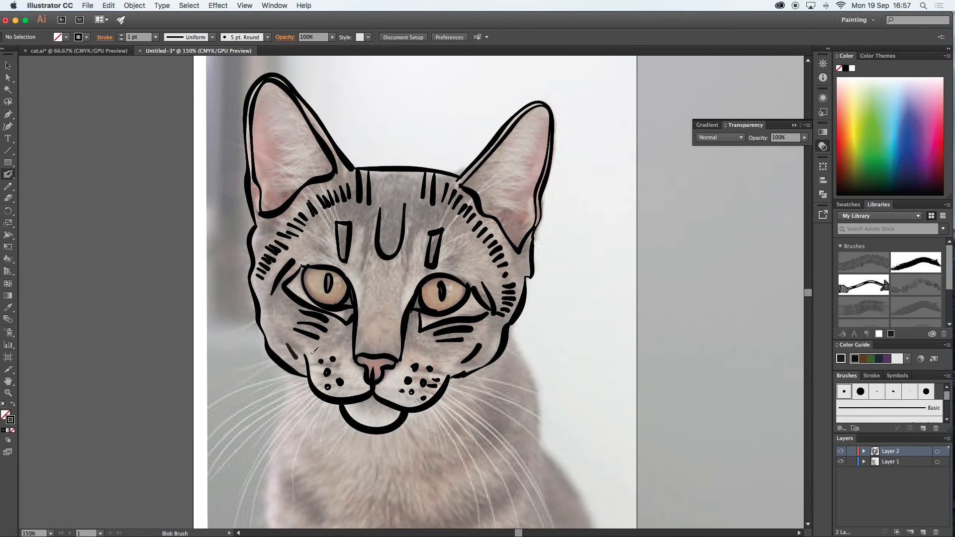
Hide the cat photo's layer, leaving only the line-art layer shown
{"action": "left_click", "coordinate": [840, 462]}
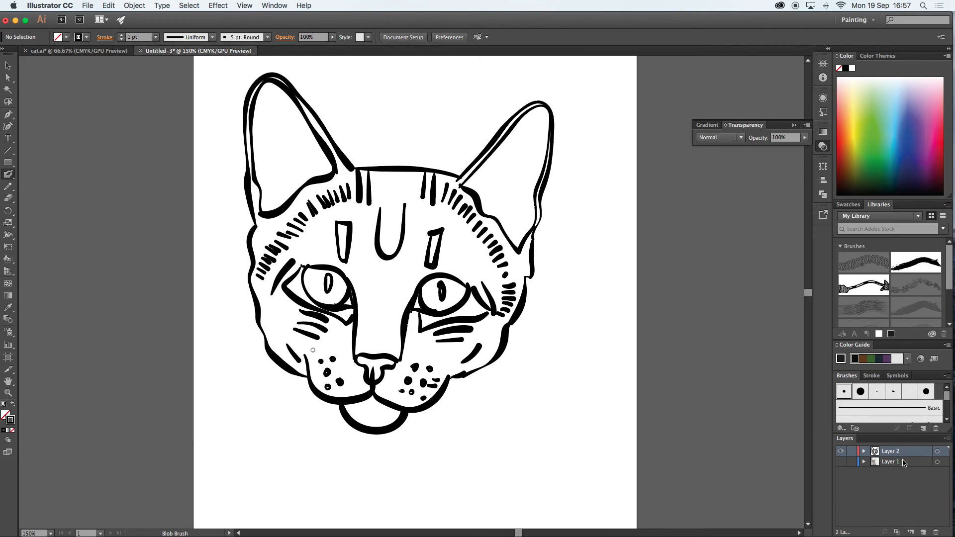
{"action": "left_click", "coordinate": [840, 462]}
{"action": "left_click", "coordinate": [840, 462]}
{"action": "left_click", "coordinate": [269, 6]}
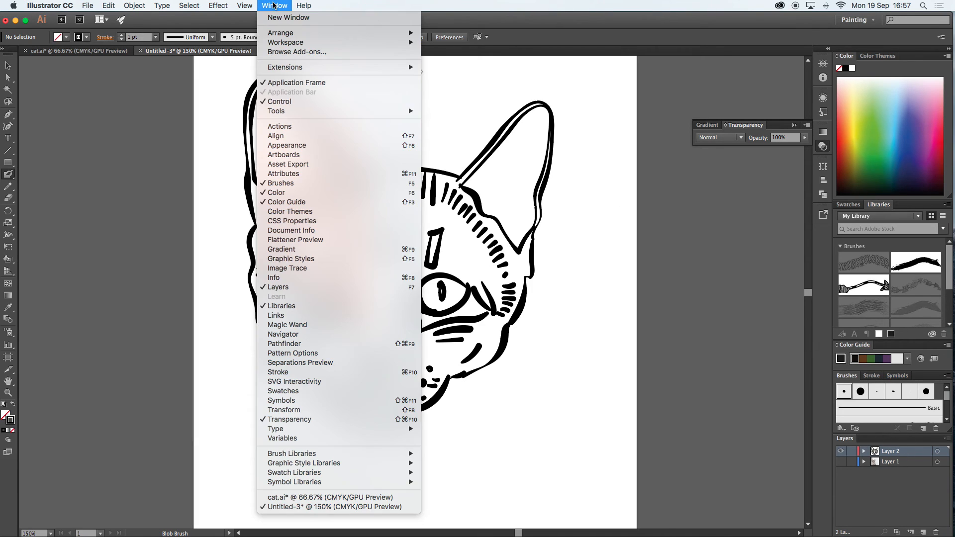
{"action": "left_click", "coordinate": [273, 5]}
{"action": "left_click", "coordinate": [274, 7]}
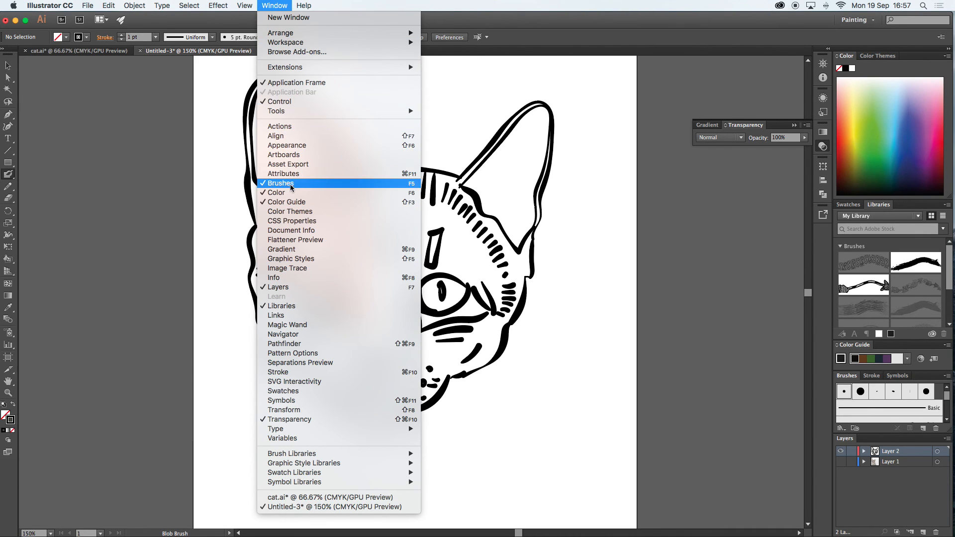
{"action": "left_click", "coordinate": [276, 7]}
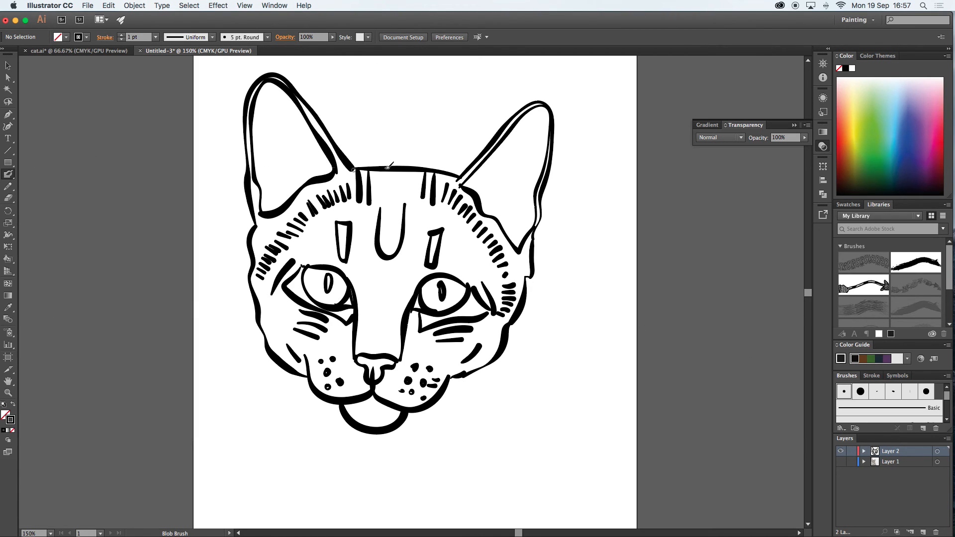
Select the entire cat line drawing and fill the inside of the right-hand ear with light pink using the Live Paint Bucket
{"action": "left_click", "coordinate": [8, 66]}
{"action": "left_click_drag", "start_coordinate": [219, 64], "coordinate": [591, 456]}
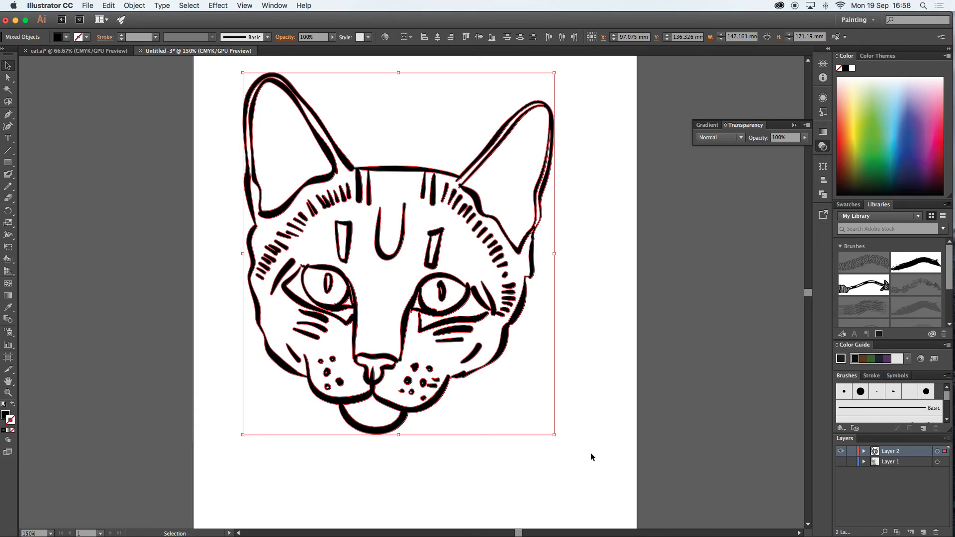
{"action": "left_click", "coordinate": [9, 259]}
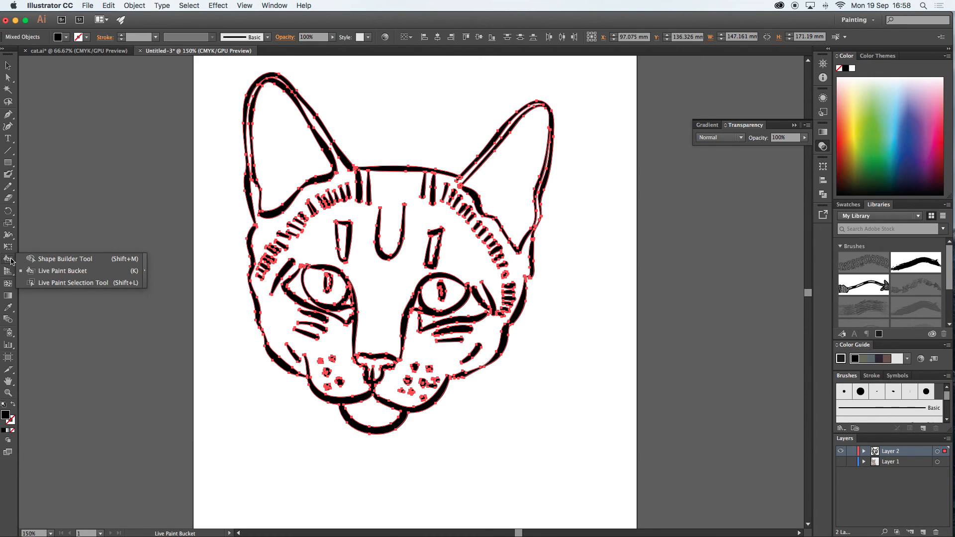
{"action": "left_click", "coordinate": [46, 274]}
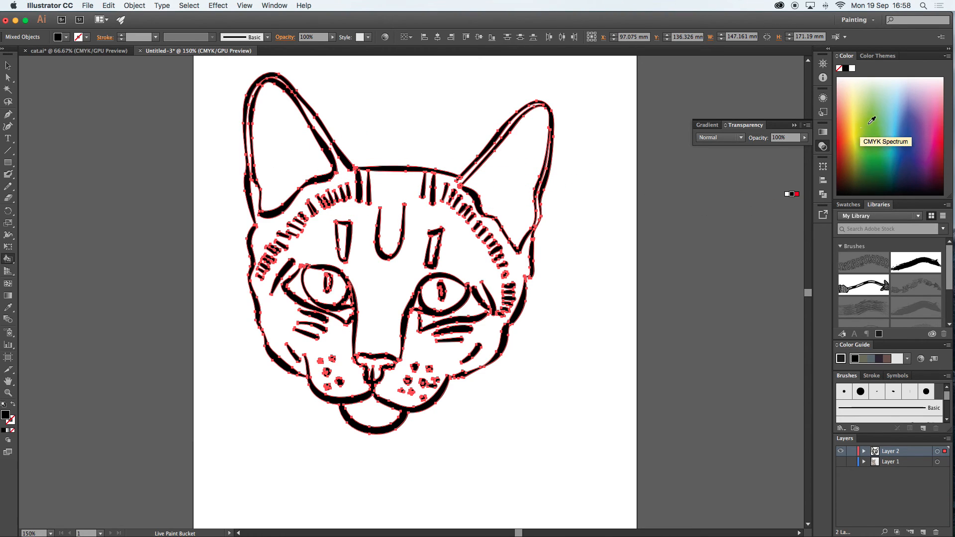
{"action": "left_click_drag", "start_coordinate": [944, 122], "coordinate": [936, 86]}
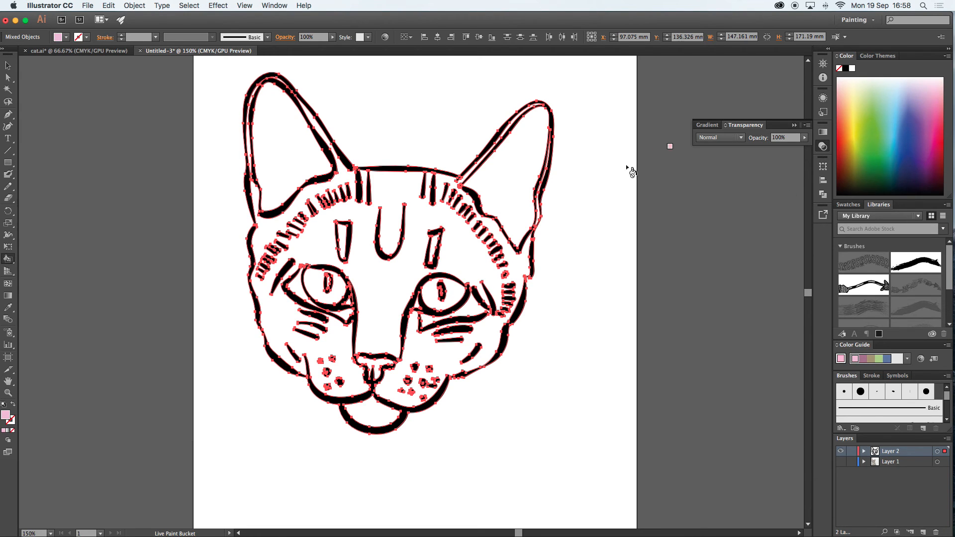
{"action": "left_click", "coordinate": [514, 178]}
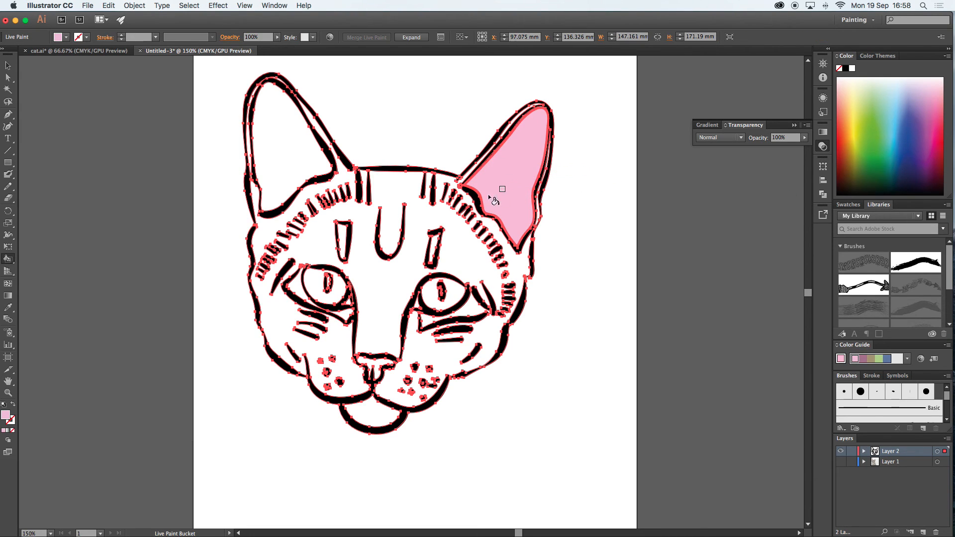
Fill the inside of the left-hand ear with the same light pink and both irises with light blue
{"action": "left_click", "coordinate": [289, 145]}
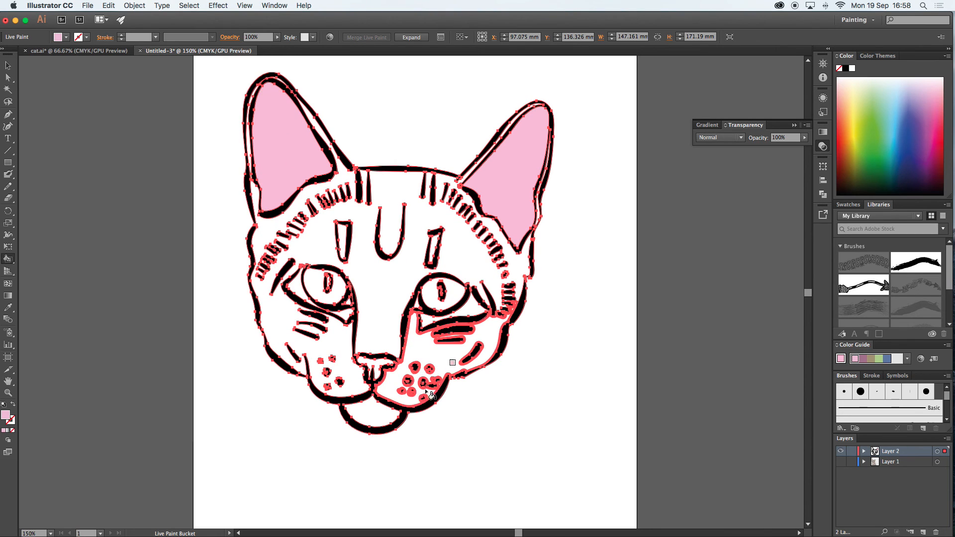
{"action": "left_click", "coordinate": [898, 112]}
{"action": "left_click", "coordinate": [454, 297]}
{"action": "left_click", "coordinate": [430, 297]}
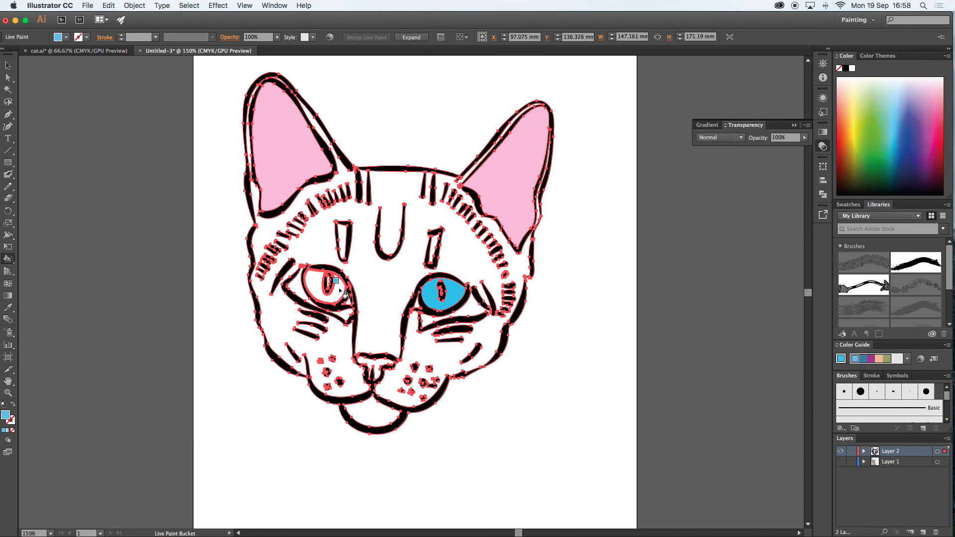
{"action": "left_click", "coordinate": [317, 276]}
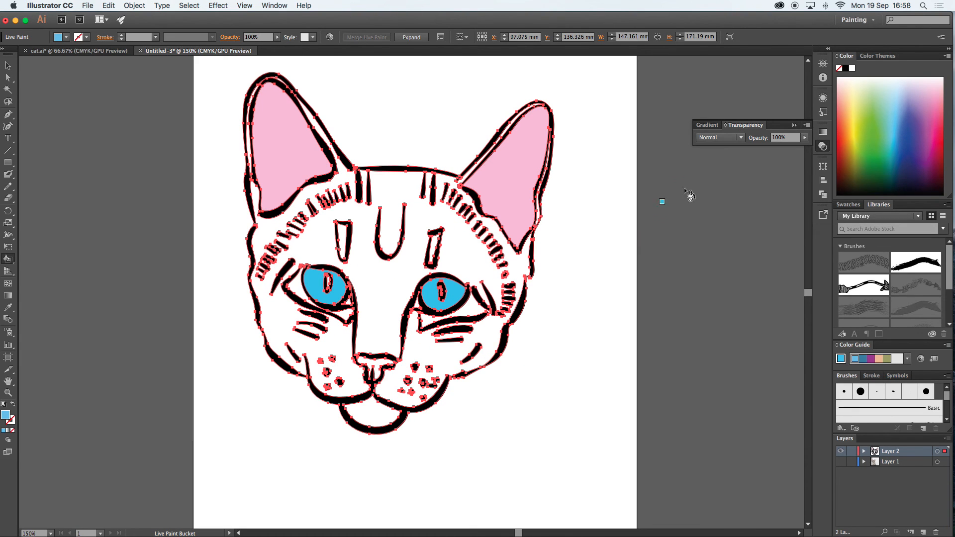
Fill the forehead and nose bridge with pale yellow, and both cheeks with a darker mustard yellow
{"action": "mouse_move", "coordinate": [861, 118]}
{"action": "left_mouse_down"}
{"action": "mouse_move", "coordinate": [858, 135]}
{"action": "mouse_move", "coordinate": [858, 105]}
{"action": "left_mouse_up"}
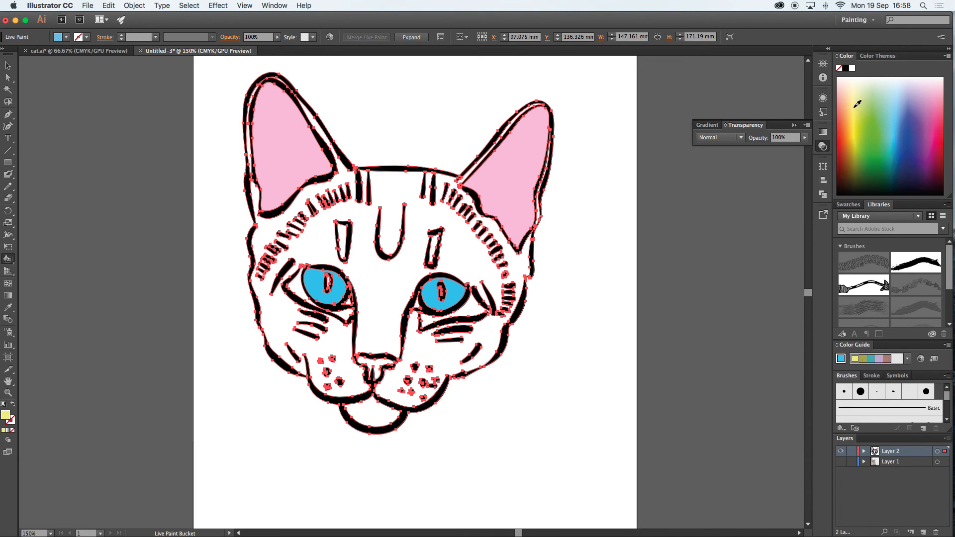
{"action": "left_click", "coordinate": [472, 263]}
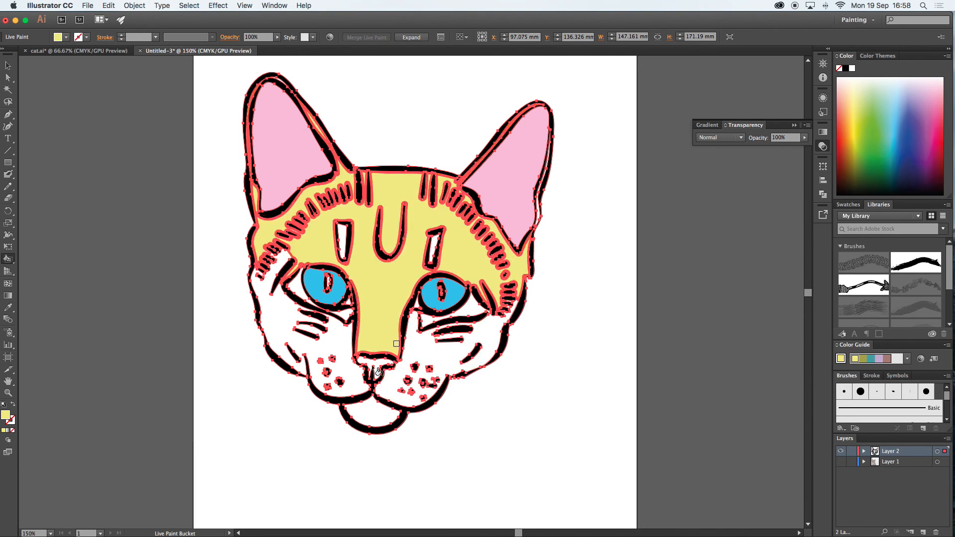
{"action": "left_click_drag", "start_coordinate": [856, 121], "coordinate": [857, 143]}
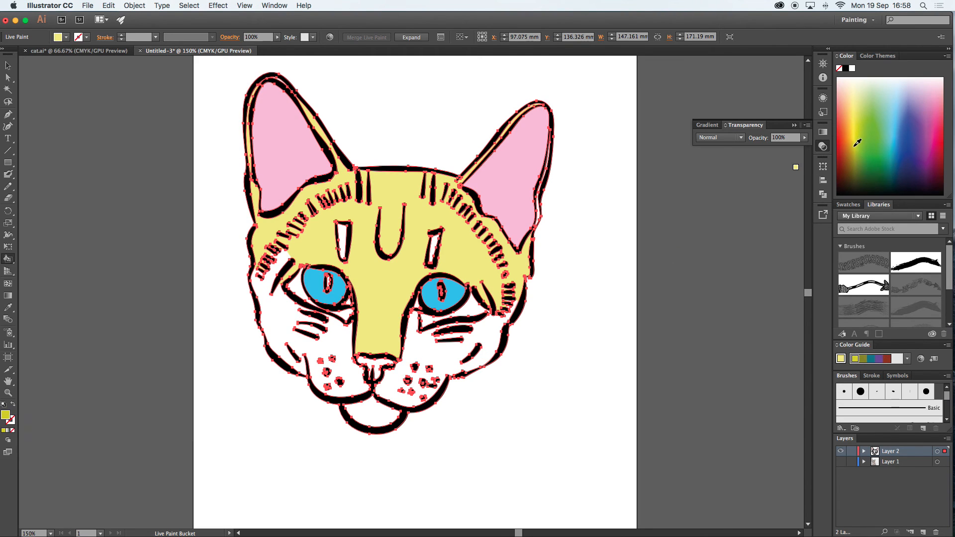
{"action": "left_click", "coordinate": [437, 351]}
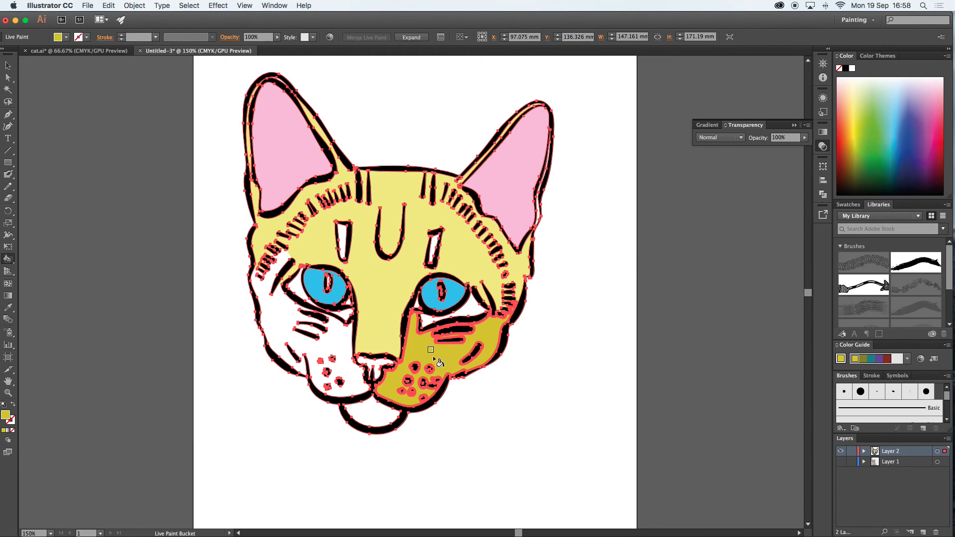
{"action": "left_click", "coordinate": [288, 334]}
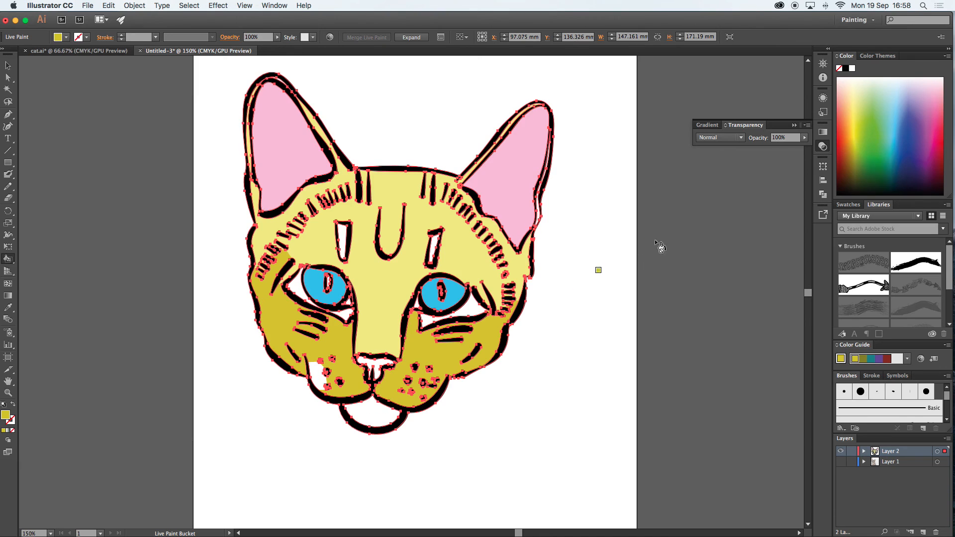
Fill the chin and the small unpainted patch beside the left-hand whisker spots with brown
{"action": "left_click", "coordinate": [852, 153]}
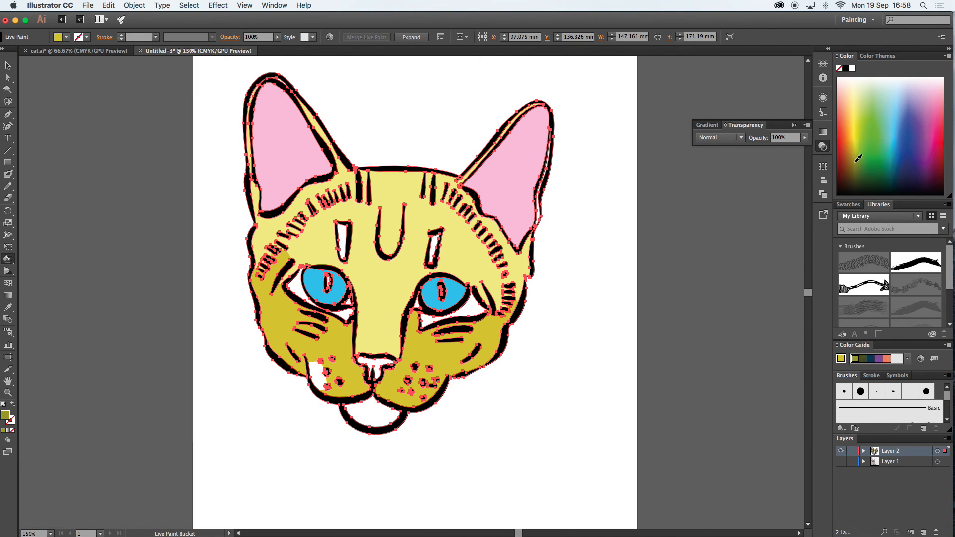
{"action": "left_click", "coordinate": [372, 407]}
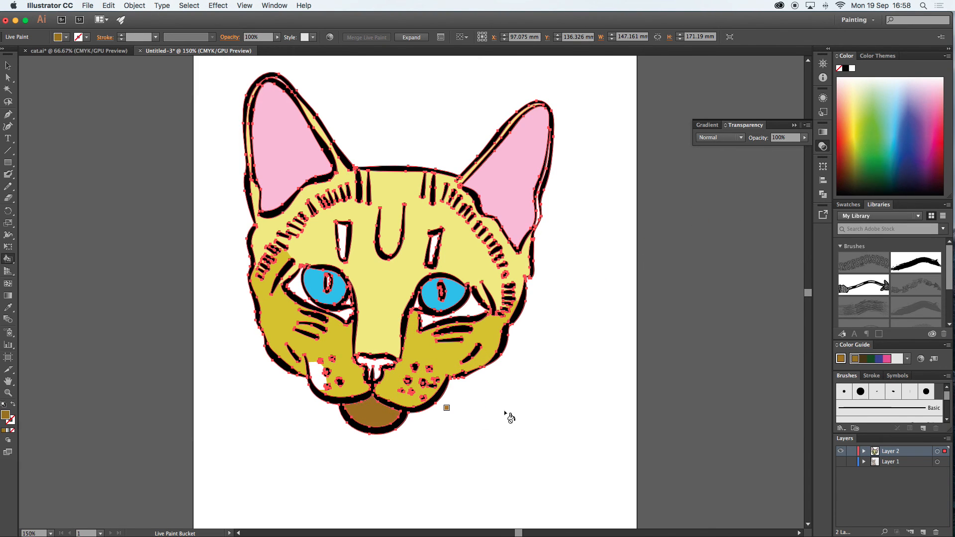
{"action": "left_click", "coordinate": [317, 375]}
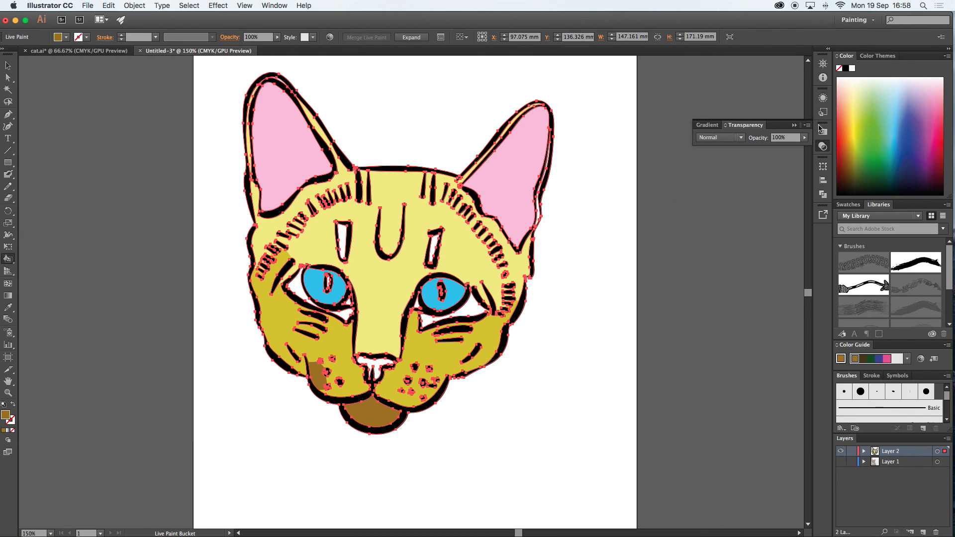
Fill the outer eye areas and the two narrow bars on the forehead with peach
{"action": "left_click", "coordinate": [854, 106]}
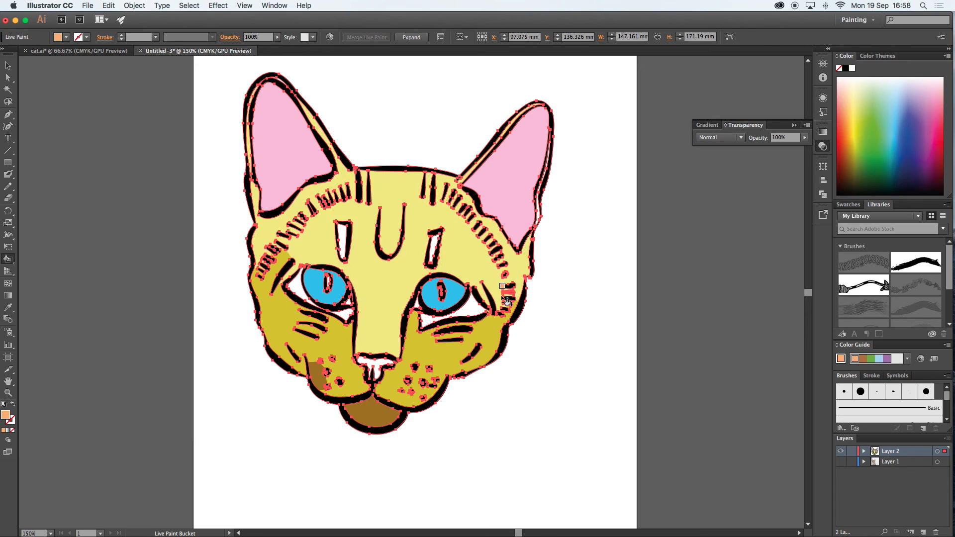
{"action": "left_click", "coordinate": [473, 311]}
{"action": "left_click", "coordinate": [297, 288]}
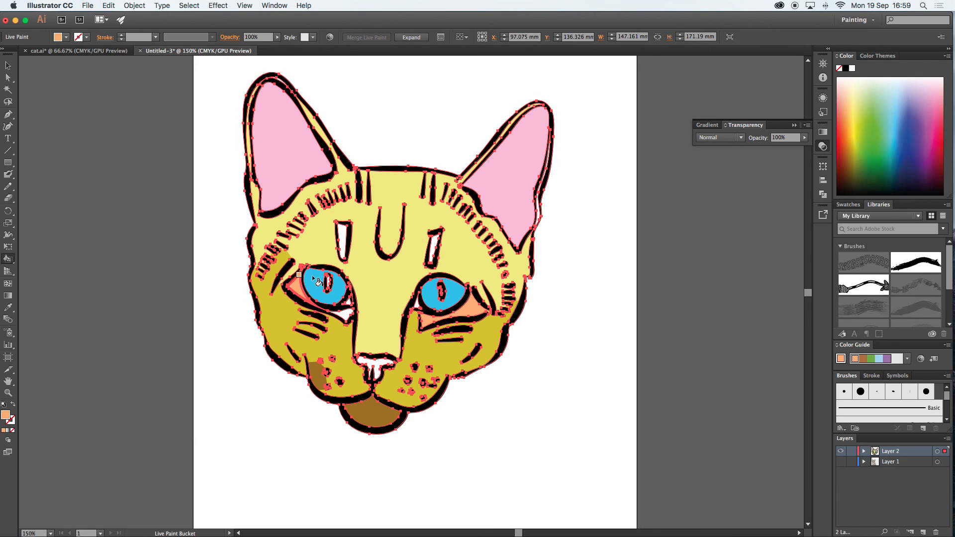
{"action": "left_click", "coordinate": [342, 242]}
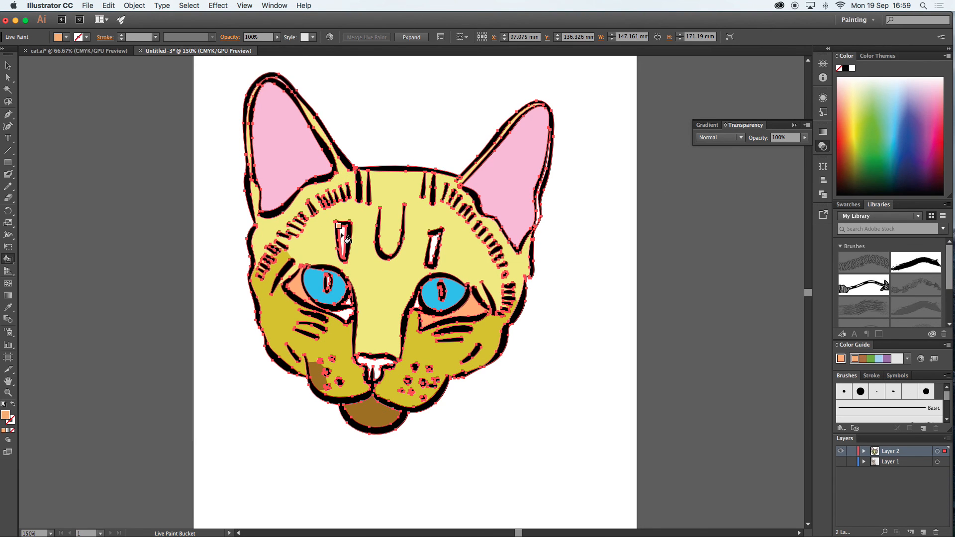
{"action": "left_click", "coordinate": [437, 247]}
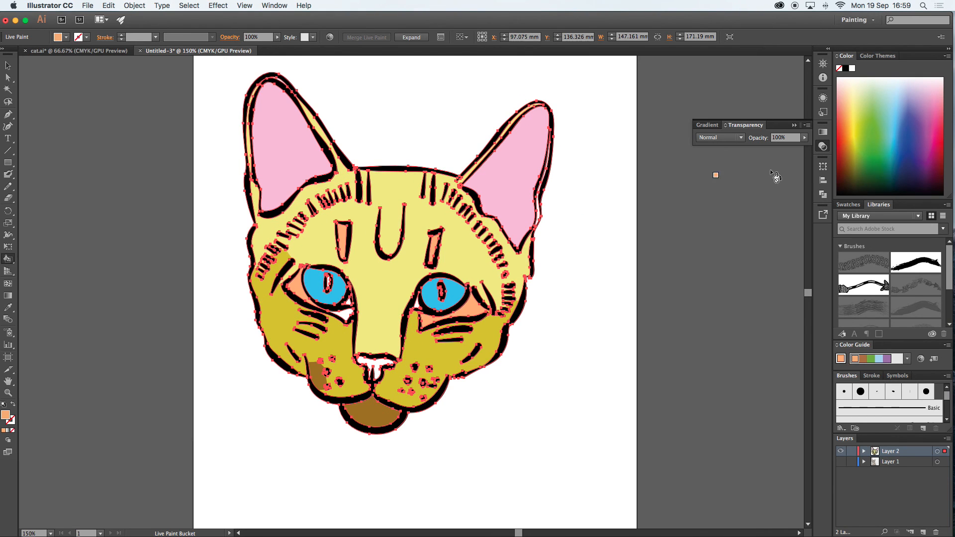
Fill the nose with crimson and deselect the painted artwork
{"action": "left_click_drag", "start_coordinate": [845, 97], "coordinate": [936, 139]}
{"action": "left_click", "coordinate": [381, 366]}
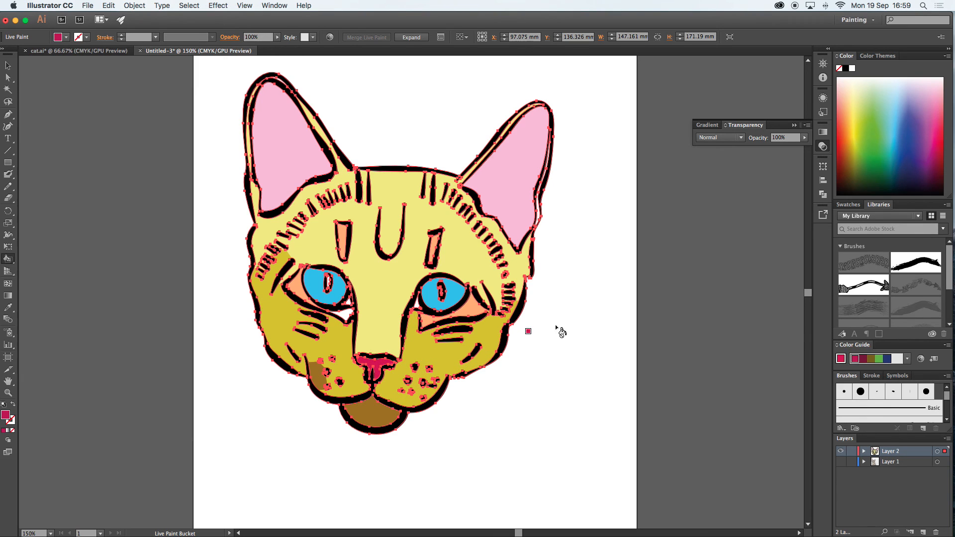
{"action": "left_click", "coordinate": [191, 5]}
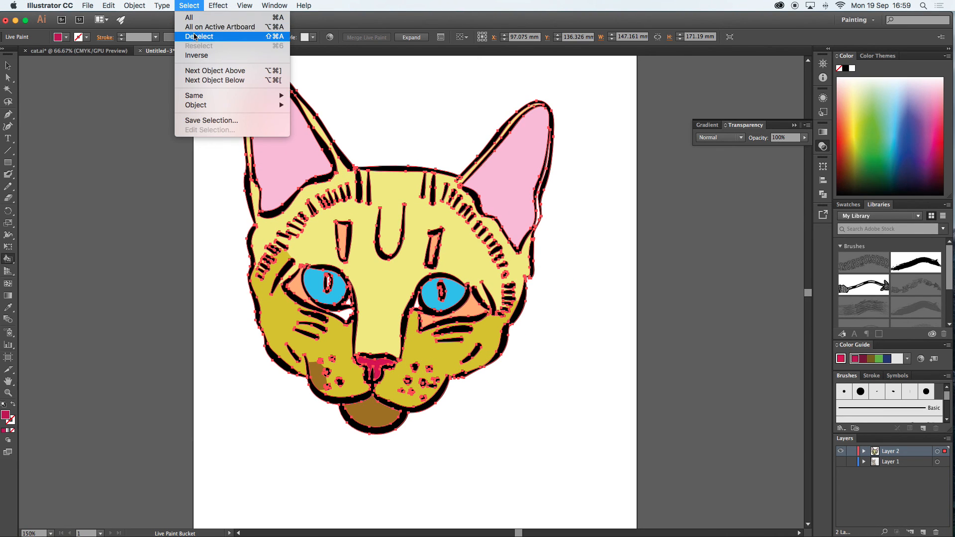
{"action": "left_click", "coordinate": [195, 36]}
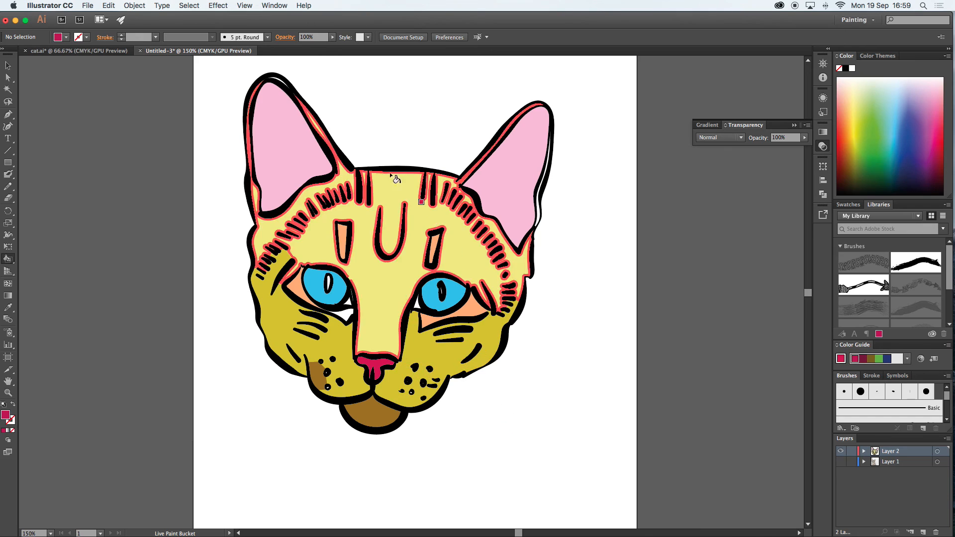
Look at the finished cat illustration in cat.ai and return to the untitled drawing
{"action": "left_click", "coordinate": [102, 51]}
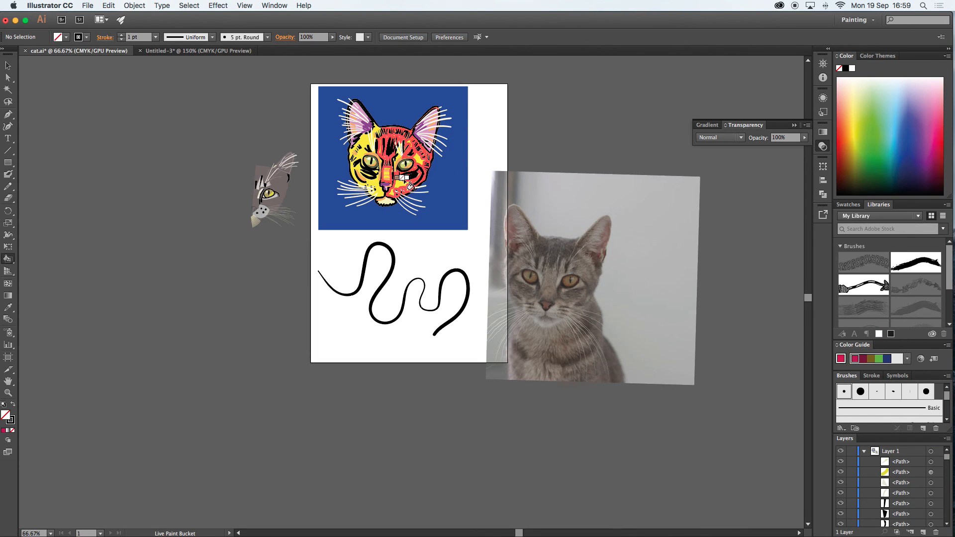
{"action": "left_click", "coordinate": [219, 51]}
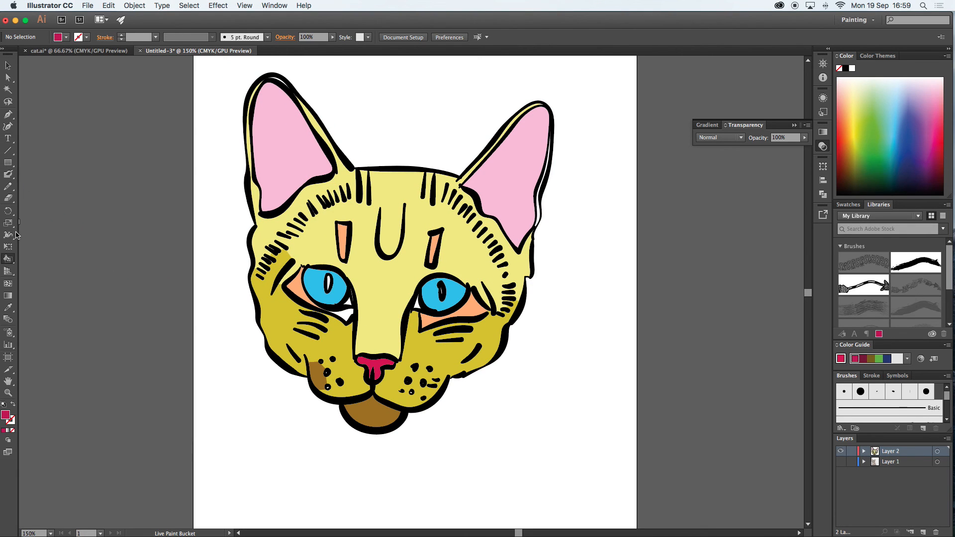
Paint a series of curved brown stripes across the nose bridge, from between the eyes to just above the nose, with the Blob Brush
{"action": "left_click", "coordinate": [6, 175]}
{"action": "mouse_move", "coordinate": [353, 98]}
{"action": "left_mouse_down"}
{"action": "mouse_move", "coordinate": [388, 121]}
{"action": "mouse_move", "coordinate": [416, 85]}
{"action": "mouse_move", "coordinate": [447, 124]}
{"action": "left_mouse_up"}
{"action": "key", "text": "super+z"}
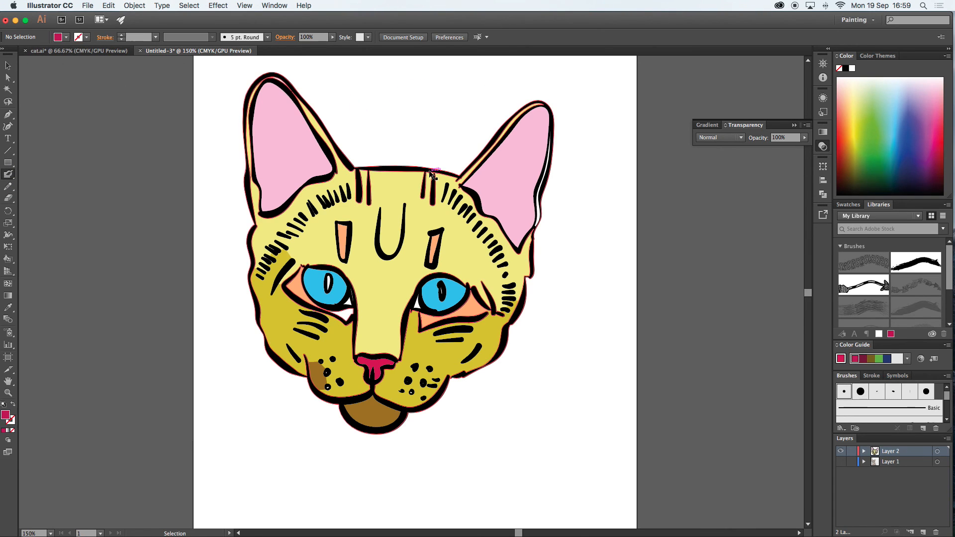
{"action": "left_click", "coordinate": [67, 38]}
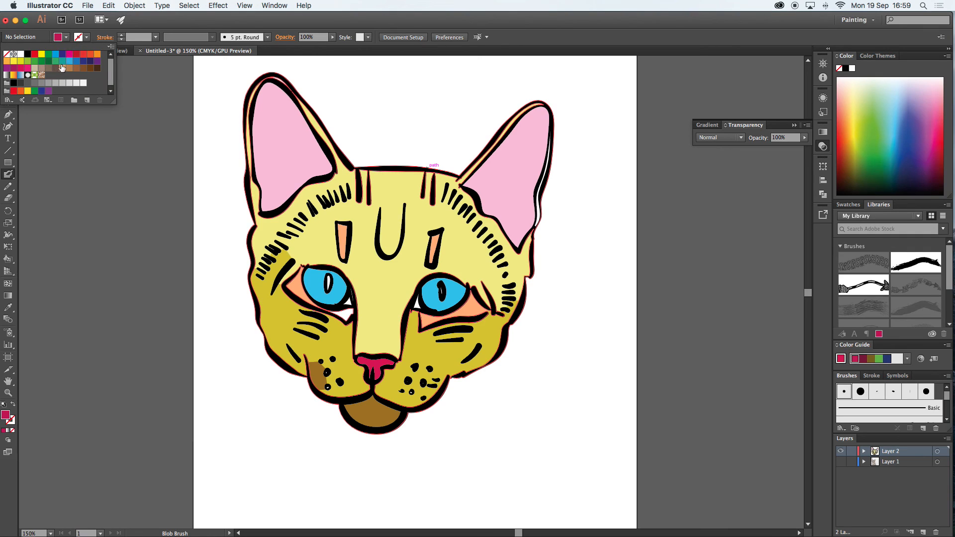
{"action": "left_click", "coordinate": [85, 68]}
{"action": "left_click", "coordinate": [213, 25]}
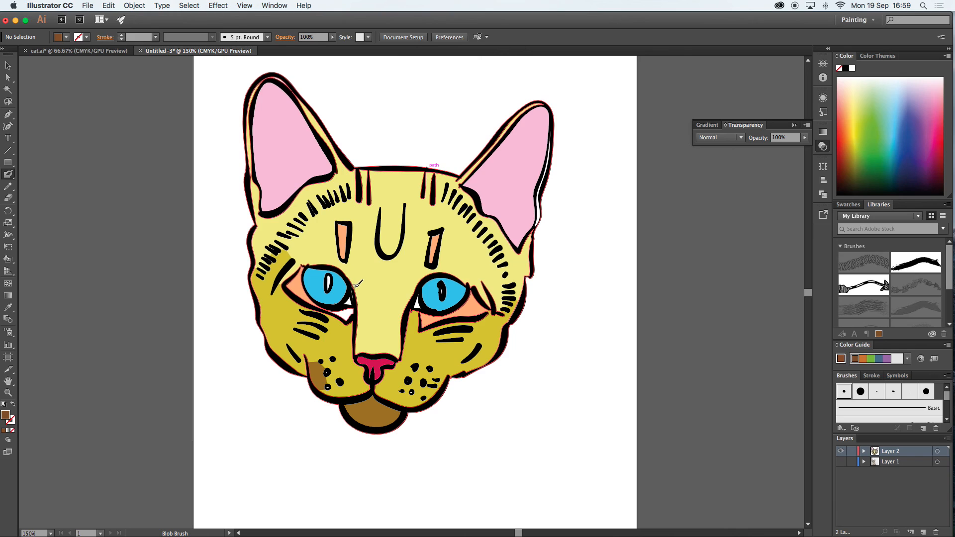
{"action": "left_click_drag", "start_coordinate": [403, 281], "coordinate": [415, 301]}
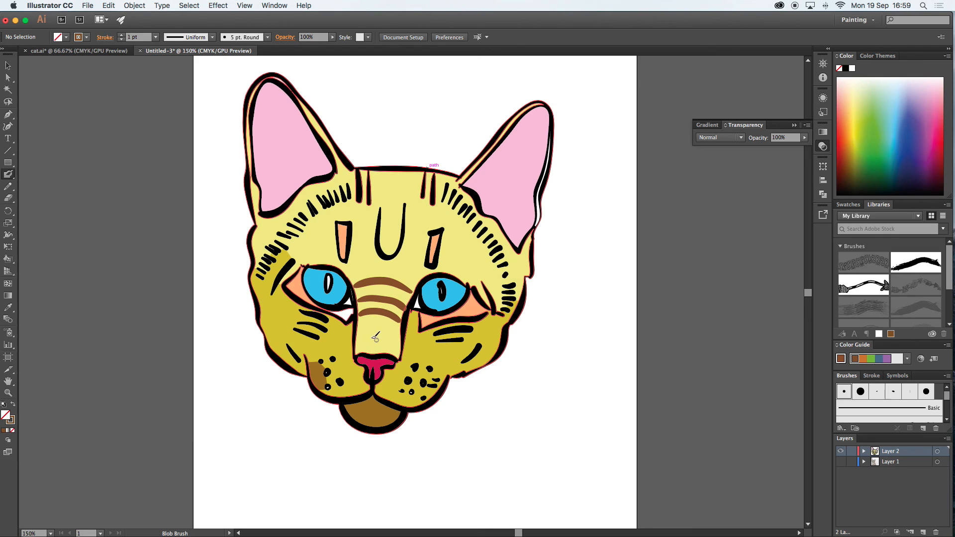
{"action": "left_click_drag", "start_coordinate": [387, 324], "coordinate": [394, 329]}
{"action": "left_click_drag", "start_coordinate": [361, 348], "coordinate": [386, 349]}
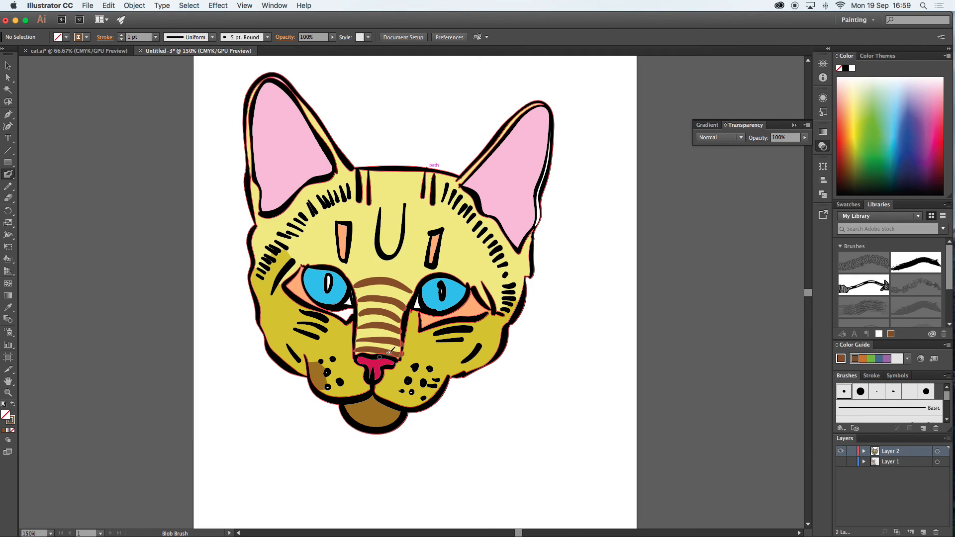
Raise the anchor points along the lower edge of the lowest brown stripe so it clears the nose outline
{"action": "key", "text": "z"}
{"action": "left_click", "coordinate": [386, 370]}
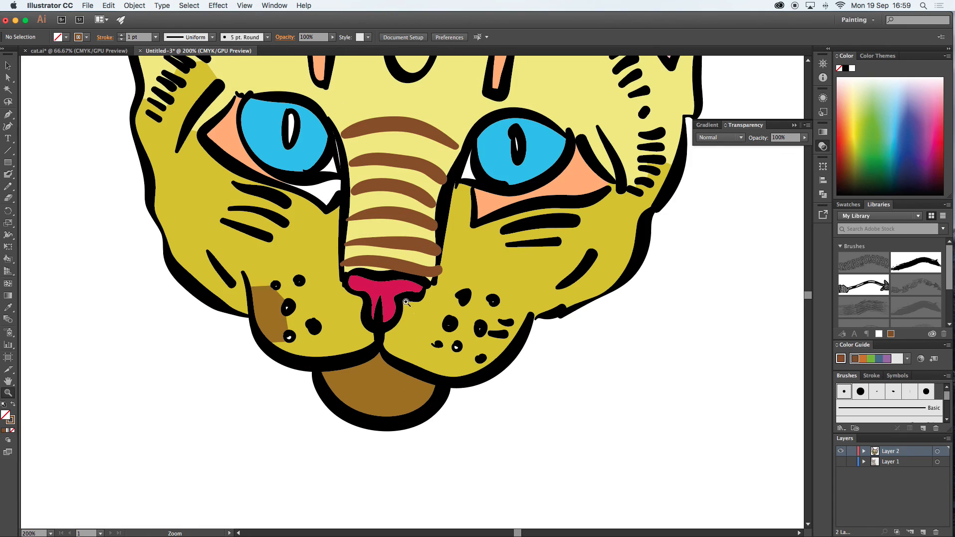
{"action": "left_click", "coordinate": [418, 288]}
{"action": "left_click", "coordinate": [419, 287]}
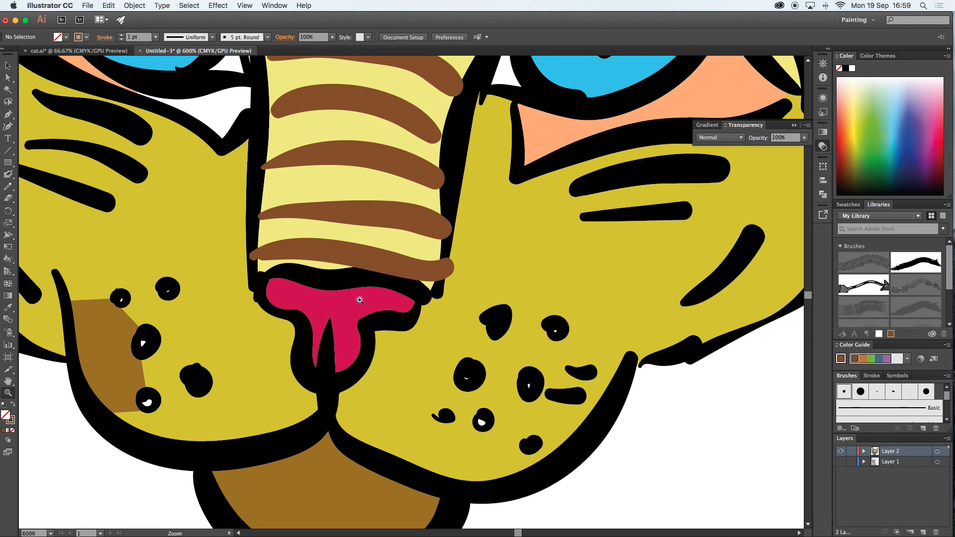
{"action": "key", "text": "a"}
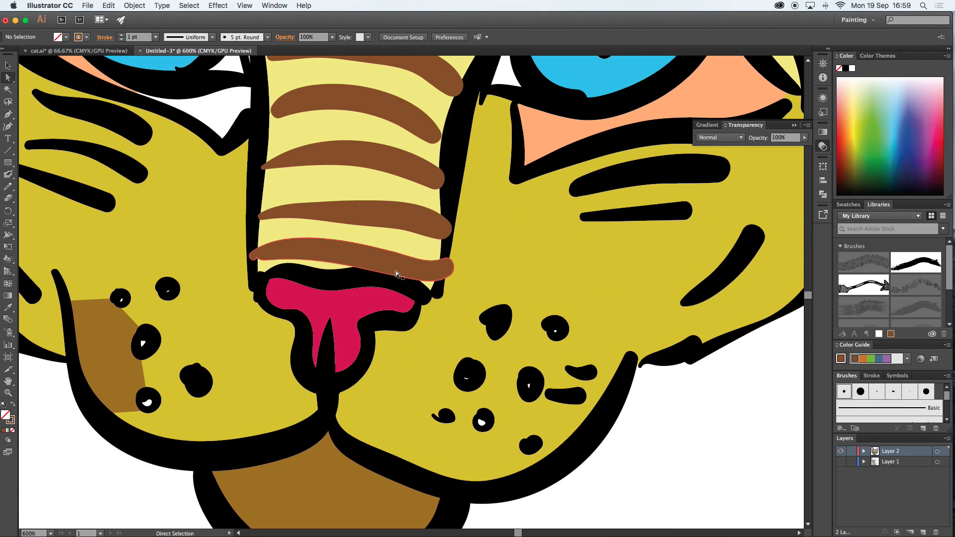
{"action": "left_click", "coordinate": [392, 264]}
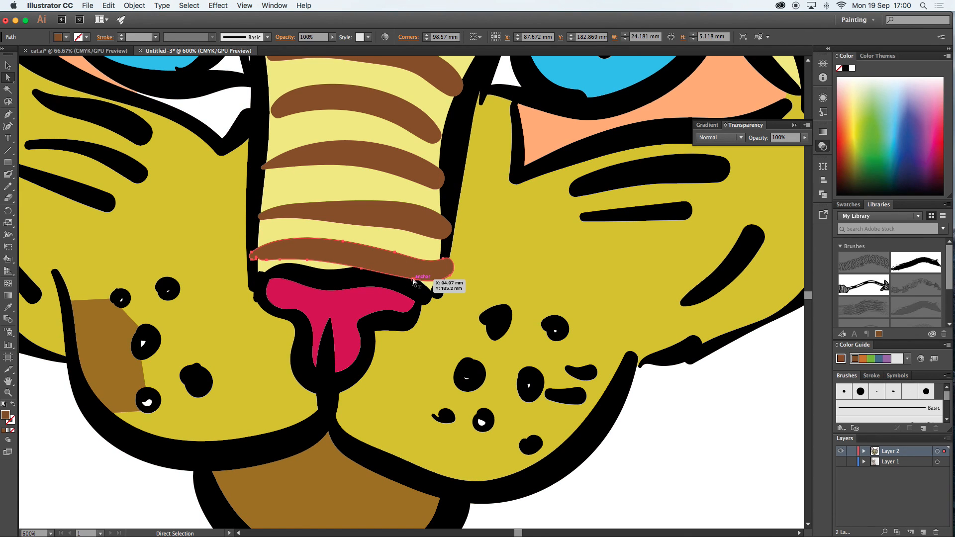
{"action": "left_click", "coordinate": [637, 444]}
{"action": "left_click_drag", "start_coordinate": [413, 281], "coordinate": [417, 277]}
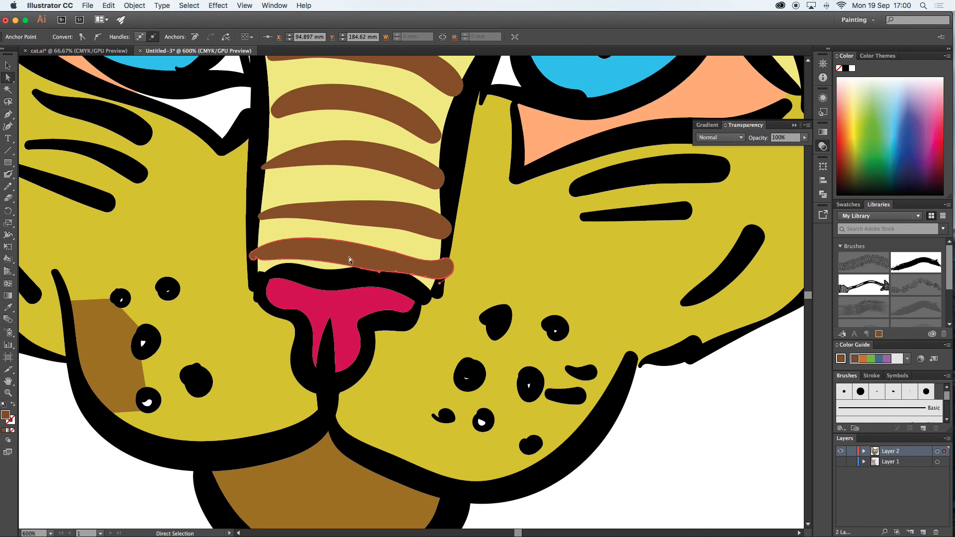
{"action": "left_click_drag", "start_coordinate": [359, 270], "coordinate": [361, 266]}
Move the end anchor points of the lowest brown stripe inward so both ends sit within the nose bridge outlines
{"action": "left_click", "coordinate": [444, 262]}
{"action": "mouse_move", "coordinate": [444, 262]}
{"action": "left_mouse_down"}
{"action": "mouse_move", "coordinate": [441, 278]}
{"action": "mouse_move", "coordinate": [441, 259]}
{"action": "left_mouse_up"}
{"action": "left_click", "coordinate": [254, 259]}
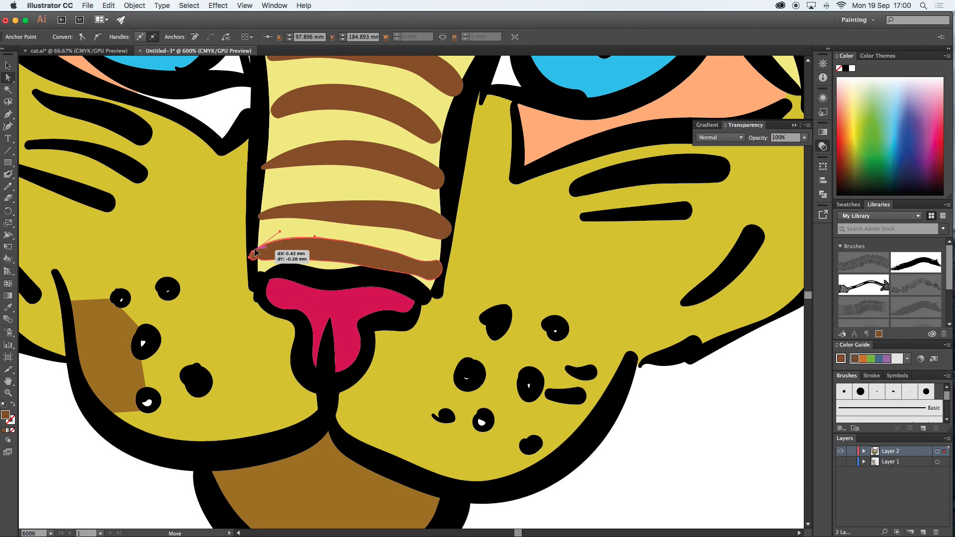
{"action": "left_click_drag", "start_coordinate": [251, 258], "coordinate": [256, 261]}
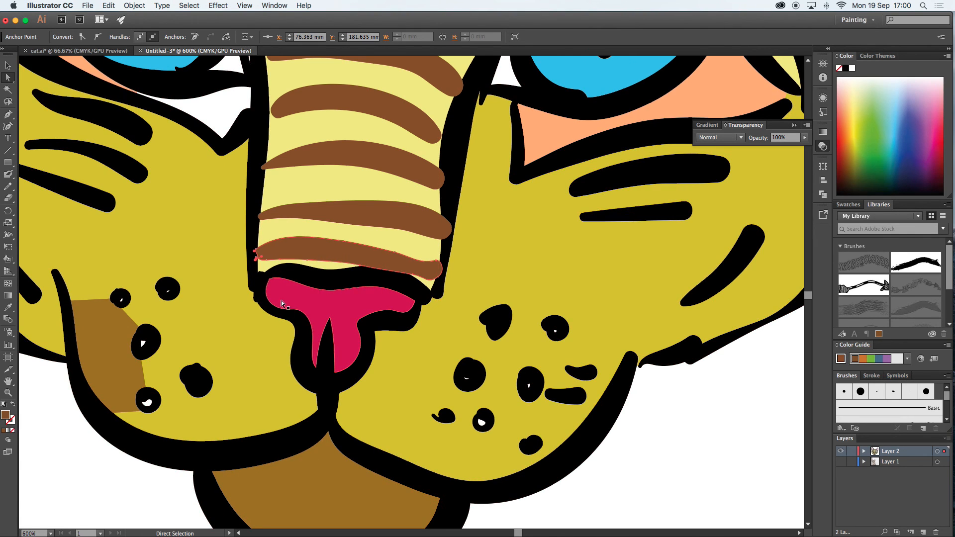
Scale the second-lowest nose stripe to about 21.8 mm wide and 3.5 mm high so it fits between the nose bridge outlines
{"action": "left_click", "coordinate": [8, 65]}
{"action": "left_click", "coordinate": [384, 221]}
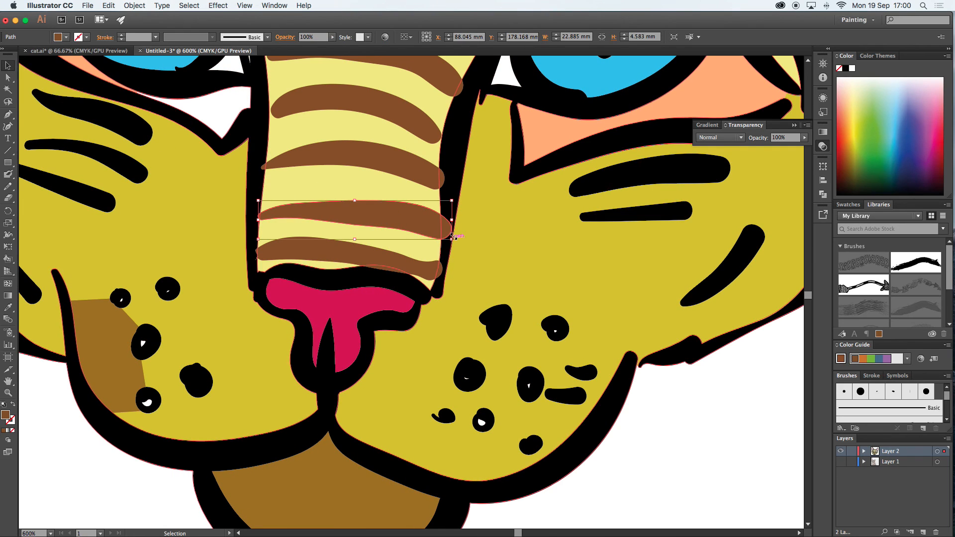
{"action": "left_click_drag", "start_coordinate": [453, 221], "coordinate": [447, 221]}
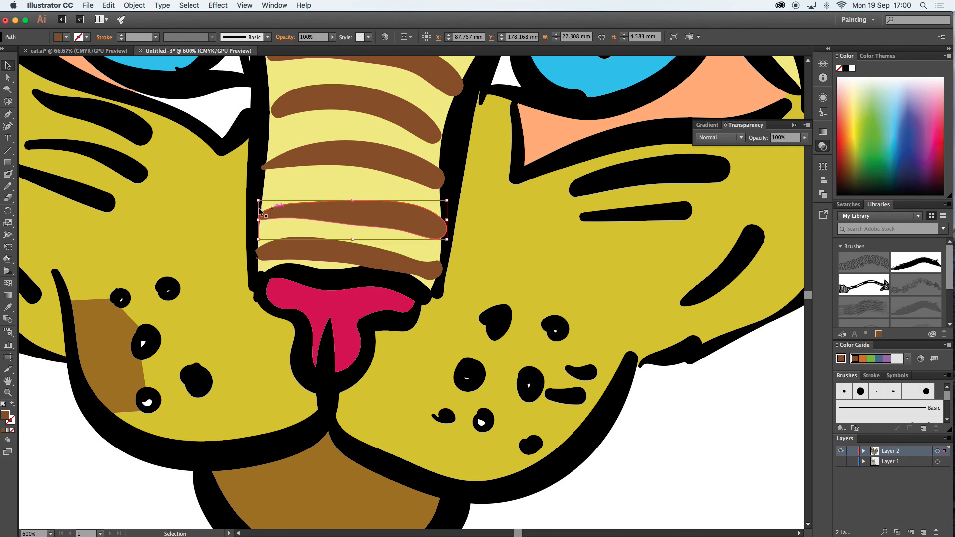
{"action": "left_click_drag", "start_coordinate": [258, 220], "coordinate": [262, 220]}
{"action": "left_click_drag", "start_coordinate": [368, 222], "coordinate": [358, 233]}
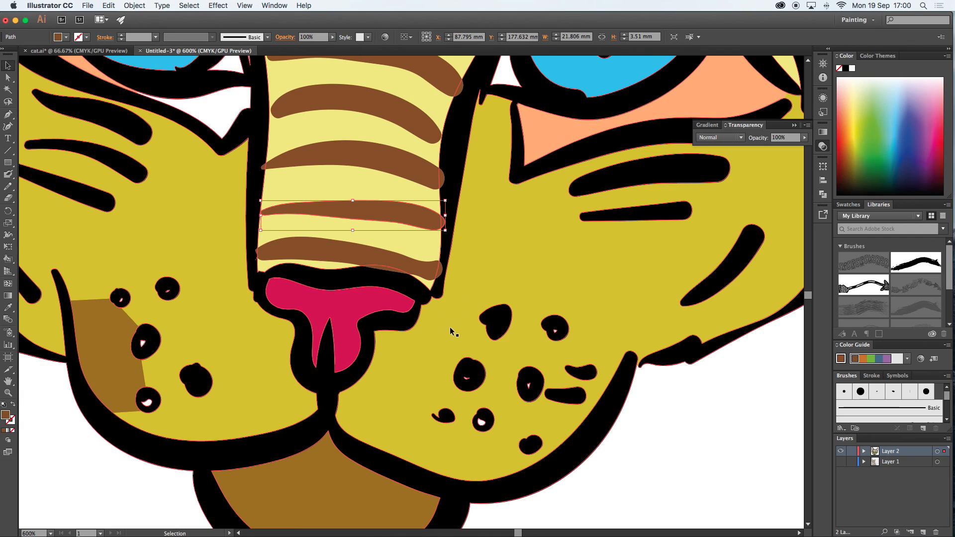
Replace the second-lowest brown nose stripe with a freshly painted thinner wavy Blob Brush stripe across the nose bridge
{"action": "key", "text": "Delete"}
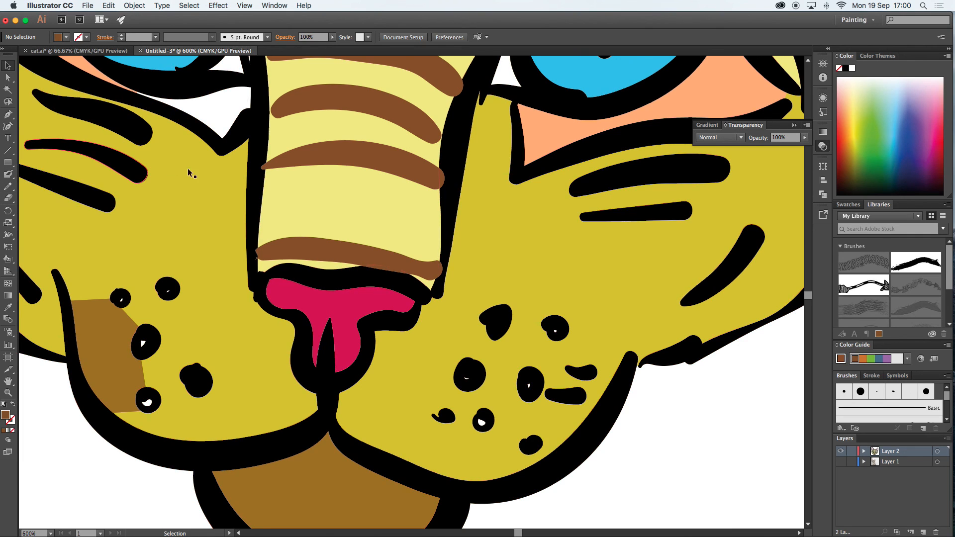
{"action": "left_click", "coordinate": [9, 185]}
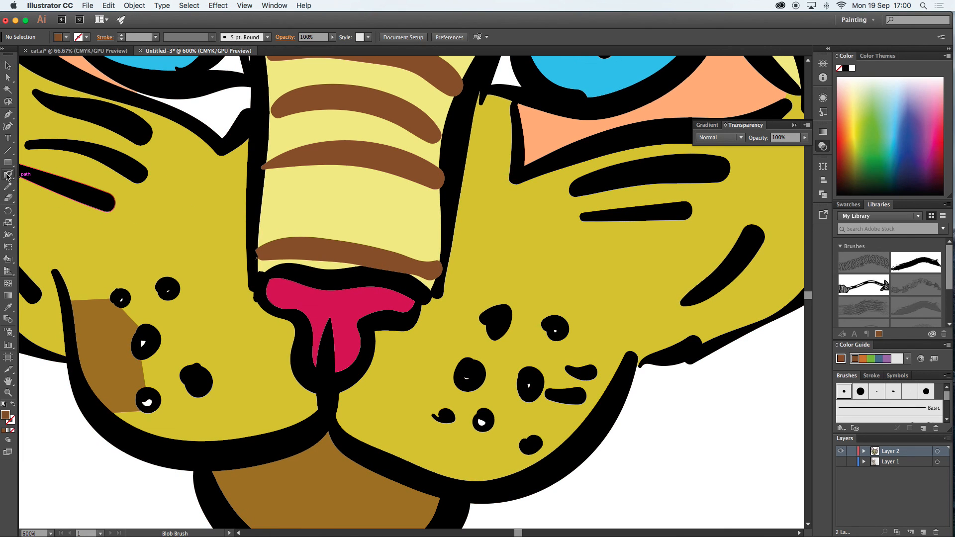
{"action": "mouse_move", "coordinate": [262, 202]}
{"action": "left_mouse_down"}
{"action": "mouse_move", "coordinate": [300, 197]}
{"action": "mouse_move", "coordinate": [444, 216]}
{"action": "left_mouse_up"}
{"action": "key", "text": "shift+x"}
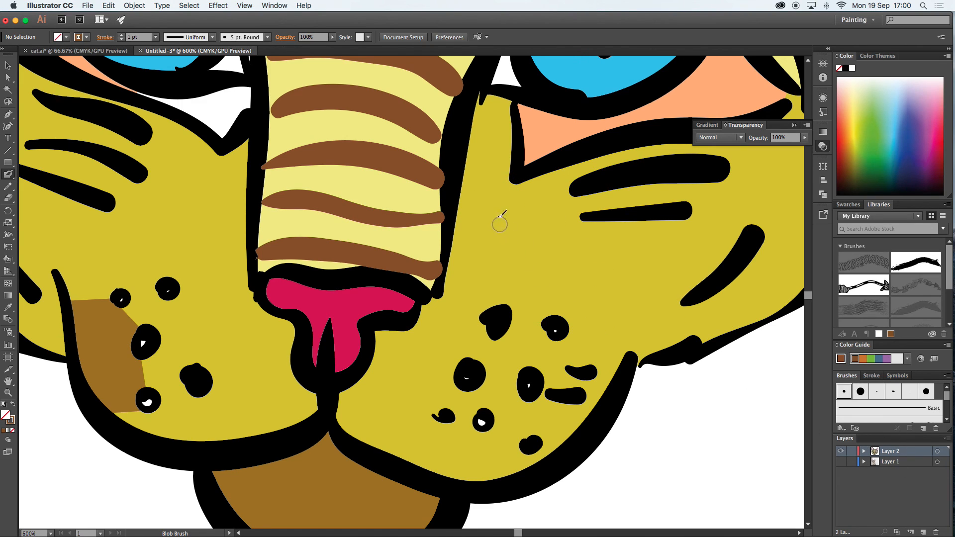
Paint a blue round dab and a curved blue stroke on either side of the pupil in the right-hand eye with the Blob Brush
{"action": "mouse_move", "coordinate": [492, 175]}
{"action": "left_mouse_down"}
{"action": "mouse_move", "coordinate": [494, 213]}
{"action": "mouse_move", "coordinate": [444, 319]}
{"action": "left_mouse_up"}
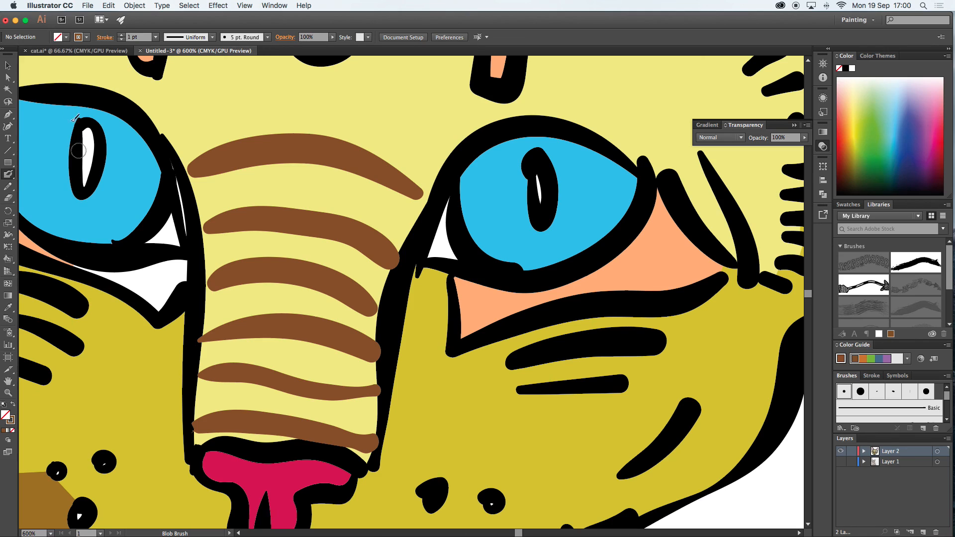
{"action": "left_click", "coordinate": [67, 38]}
{"action": "left_click", "coordinate": [67, 37]}
{"action": "left_click", "coordinate": [87, 38]}
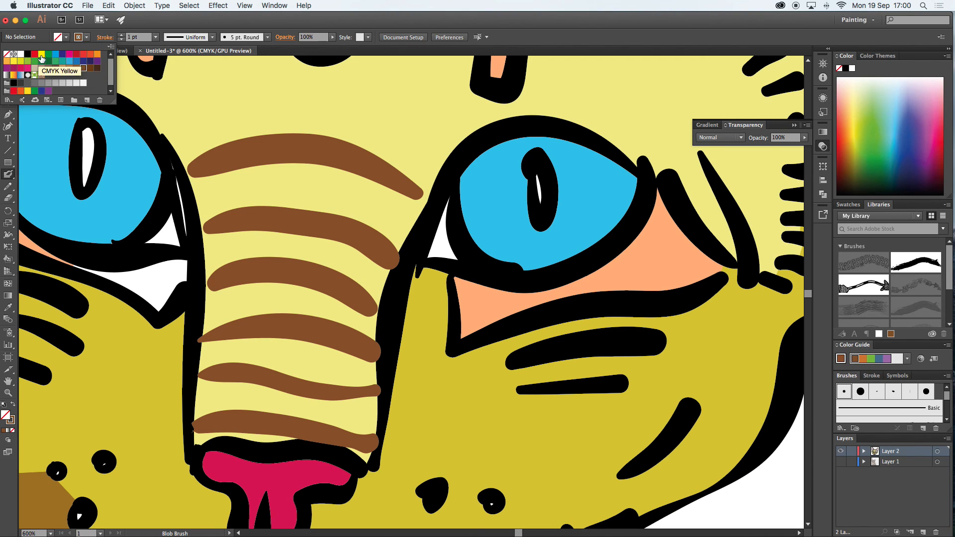
{"action": "left_click", "coordinate": [69, 62]}
{"action": "left_click", "coordinate": [896, 115]}
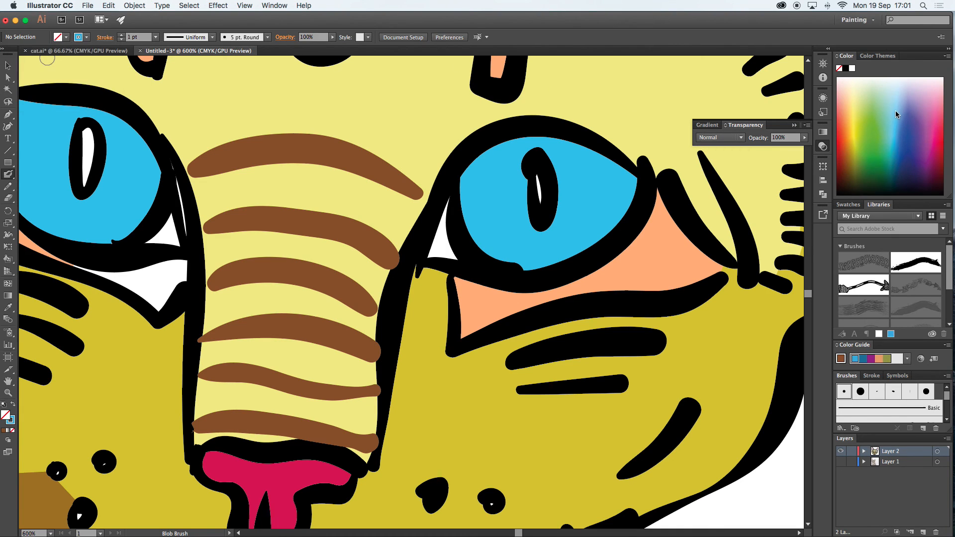
{"action": "left_click", "coordinate": [894, 106]}
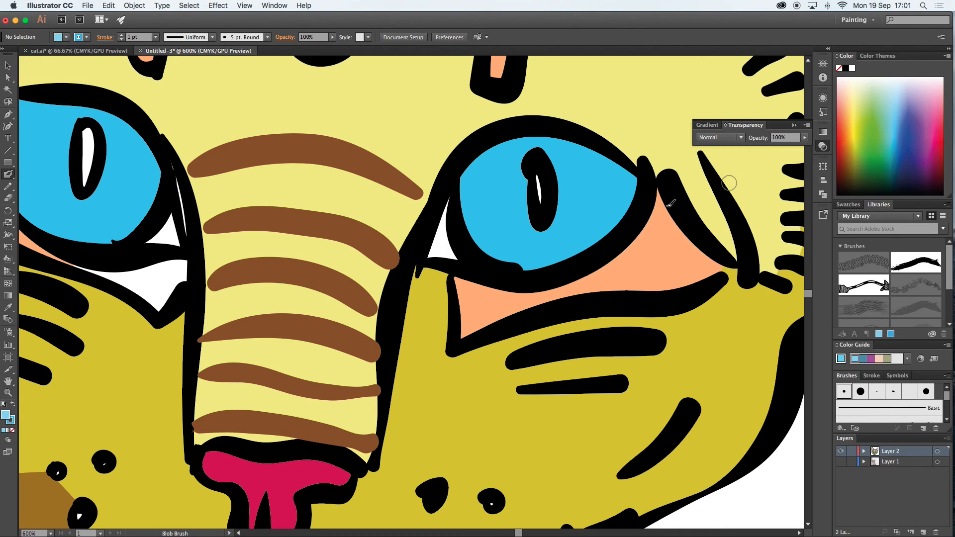
{"action": "mouse_move", "coordinate": [497, 155]}
{"action": "left_mouse_down"}
{"action": "mouse_move", "coordinate": [499, 181]}
{"action": "mouse_move", "coordinate": [510, 164]}
{"action": "left_mouse_up"}
{"action": "key", "text": "slash"}
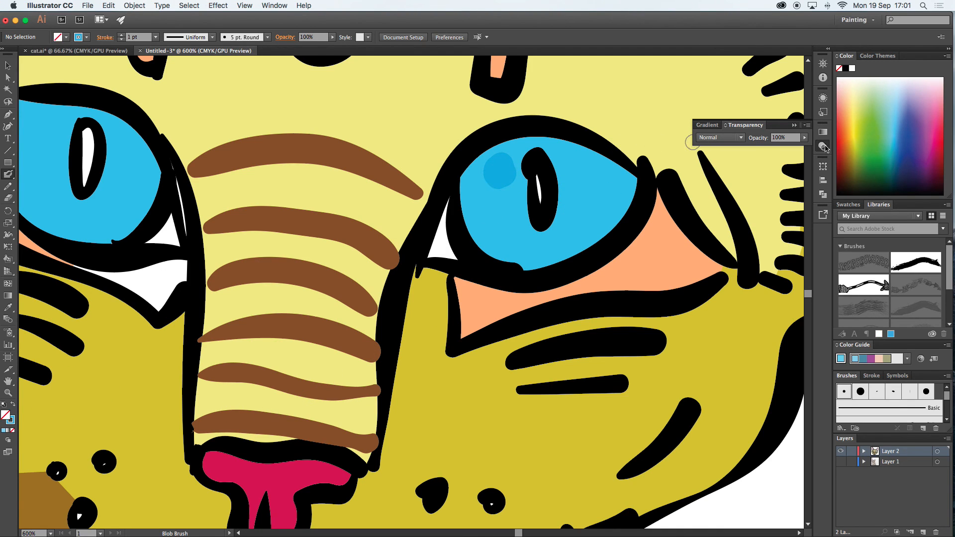
{"action": "left_click", "coordinate": [893, 83]}
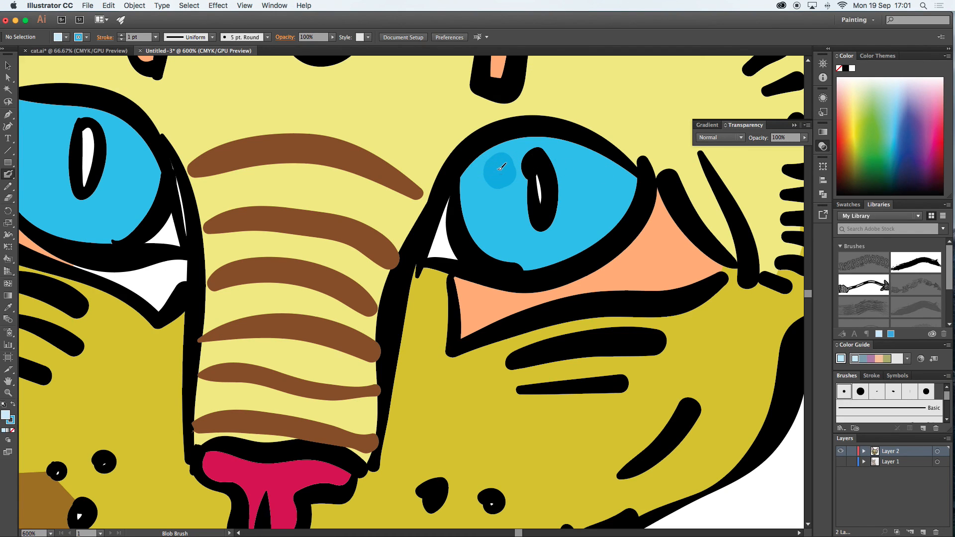
{"action": "key", "text": "slash"}
{"action": "mouse_move", "coordinate": [576, 160]}
{"action": "left_mouse_down"}
{"action": "mouse_move", "coordinate": [581, 181]}
{"action": "mouse_move", "coordinate": [556, 243]}
{"action": "left_mouse_up"}
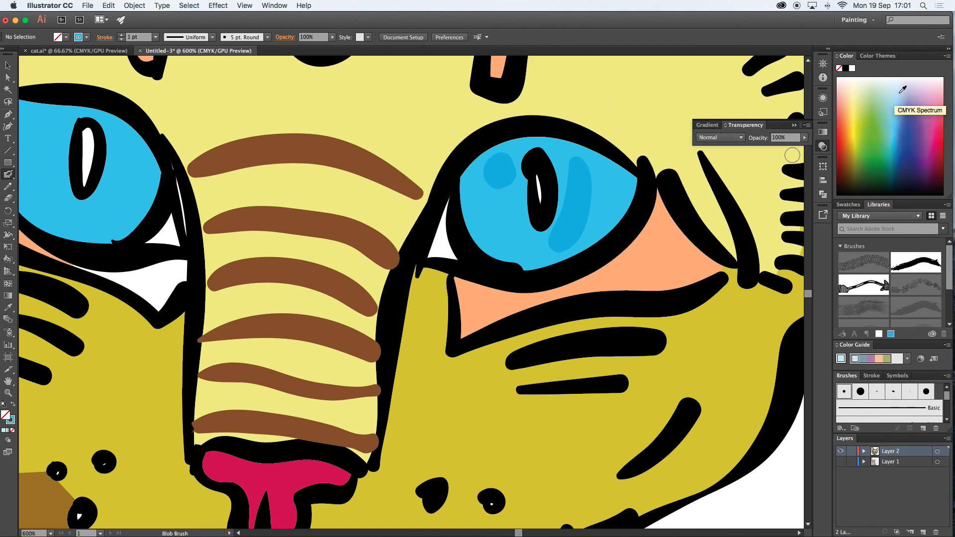
Paint white highlights over the blue dab and the curved blue stroke in the right-hand eye
{"action": "left_click", "coordinate": [87, 37]}
{"action": "left_click", "coordinate": [22, 54]}
{"action": "left_click", "coordinate": [502, 170]}
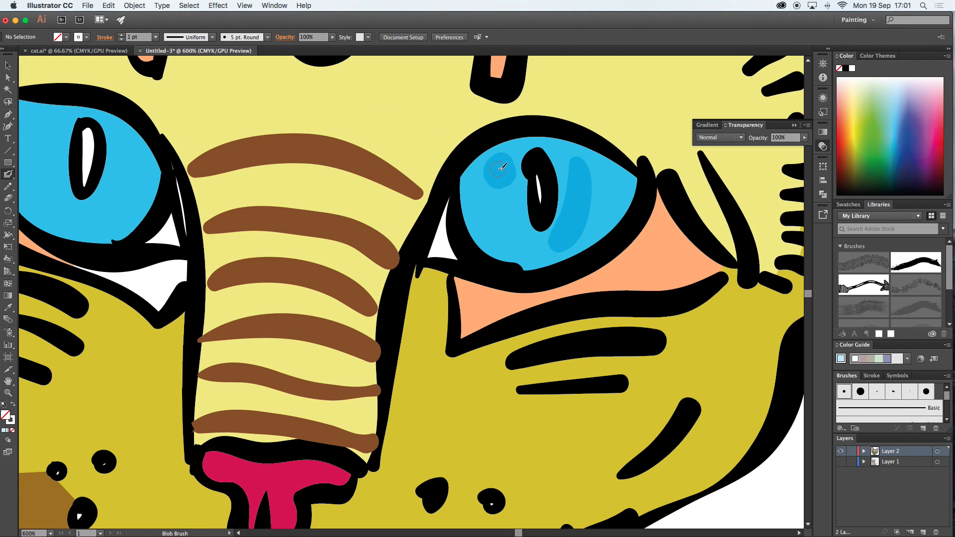
{"action": "left_click_drag", "start_coordinate": [501, 168], "coordinate": [498, 172]}
{"action": "left_click_drag", "start_coordinate": [575, 165], "coordinate": [561, 234]}
Paint three curved white highlights in the left-hand eye and a white crescent running down from the right-hand eye's white dab
{"action": "mouse_move", "coordinate": [120, 133]}
{"action": "left_mouse_down"}
{"action": "mouse_move", "coordinate": [130, 171]}
{"action": "mouse_move", "coordinate": [97, 211]}
{"action": "left_mouse_up"}
{"action": "left_click_drag", "start_coordinate": [248, 157], "coordinate": [418, 168]}
{"action": "left_click_drag", "start_coordinate": [215, 142], "coordinate": [205, 194]}
{"action": "mouse_move", "coordinate": [173, 124]}
{"action": "left_mouse_down"}
{"action": "mouse_move", "coordinate": [166, 161]}
{"action": "mouse_move", "coordinate": [180, 211]}
{"action": "left_mouse_up"}
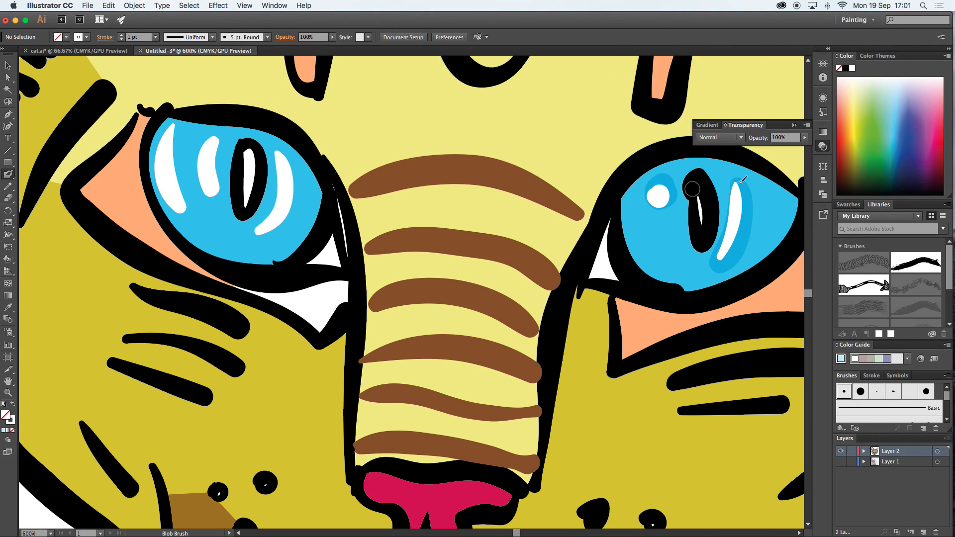
{"action": "left_click", "coordinate": [897, 111]}
{"action": "mouse_move", "coordinate": [657, 204]}
{"action": "left_mouse_down"}
{"action": "mouse_move", "coordinate": [656, 240]}
{"action": "mouse_move", "coordinate": [669, 254]}
{"action": "left_mouse_up"}
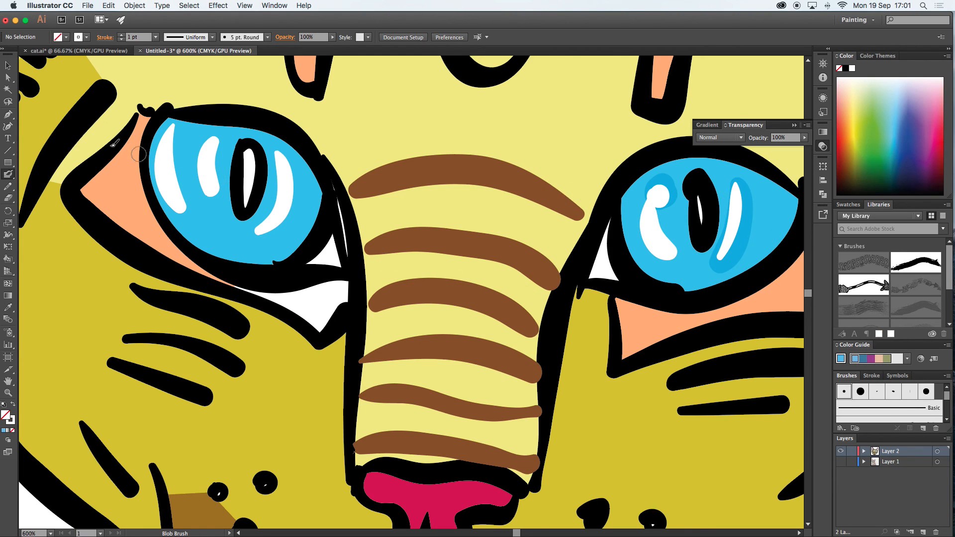
Add a small yellow dot (C=5 M=0 Y=90 K=0) to the iris of each eye
{"action": "left_click", "coordinate": [86, 38]}
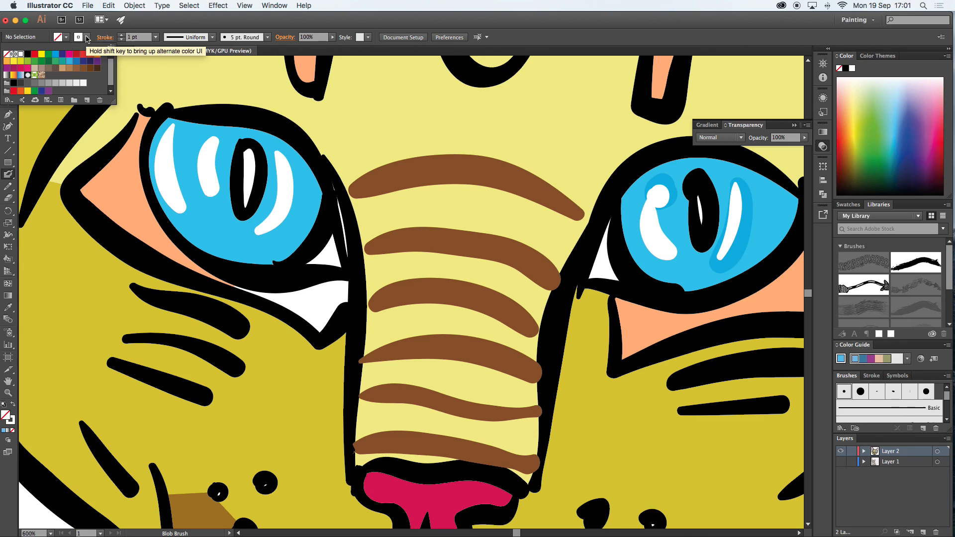
{"action": "left_click", "coordinate": [20, 61]}
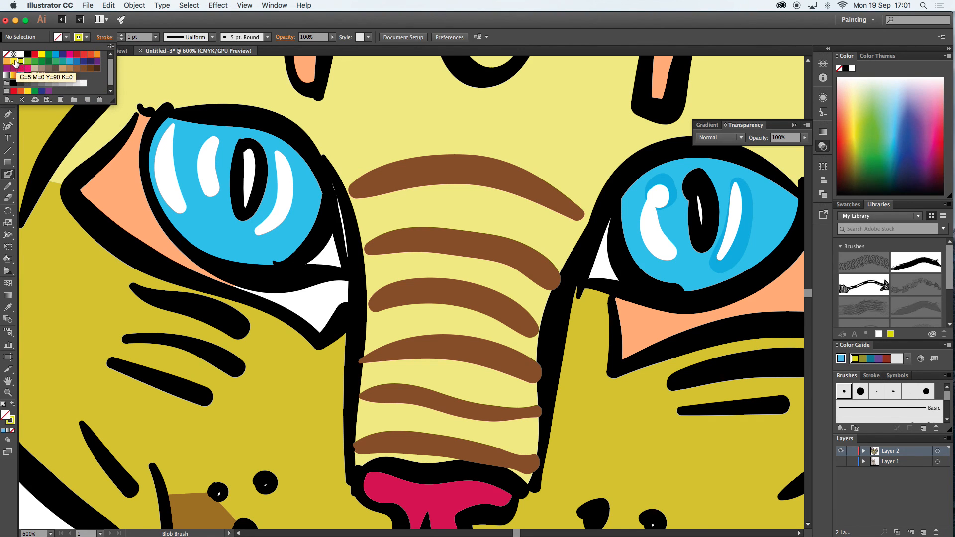
{"action": "left_click", "coordinate": [15, 60]}
{"action": "left_click", "coordinate": [186, 135]}
{"action": "left_click", "coordinate": [185, 141]}
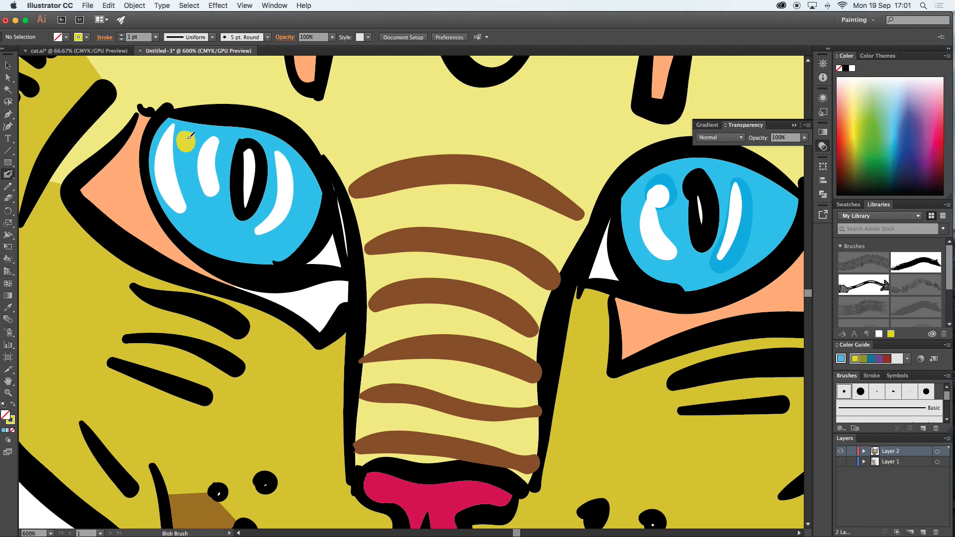
{"action": "left_click", "coordinate": [675, 223]}
Paint white whisker strokes with the Blob Brush on both ears, above the eyes, across both cheeks and on the chin
{"action": "left_click", "coordinate": [8, 380]}
{"action": "left_click", "coordinate": [8, 392]}
{"action": "left_click", "coordinate": [500, 327], "text": "alt"}
{"action": "left_click", "coordinate": [503, 329], "text": "alt"}
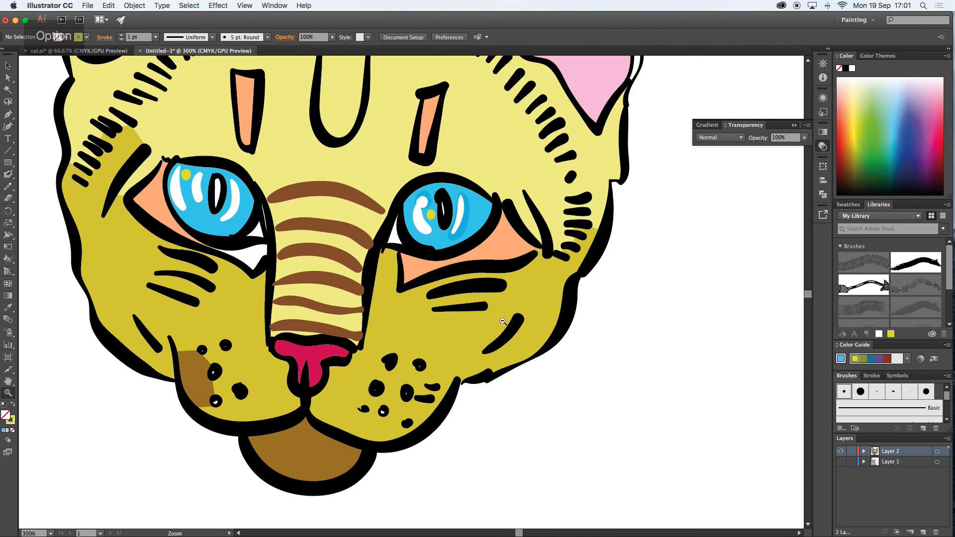
{"action": "left_click", "coordinate": [497, 321], "text": "alt"}
{"action": "left_click", "coordinate": [485, 338], "text": "alt"}
{"action": "left_click", "coordinate": [420, 365], "text": "alt"}
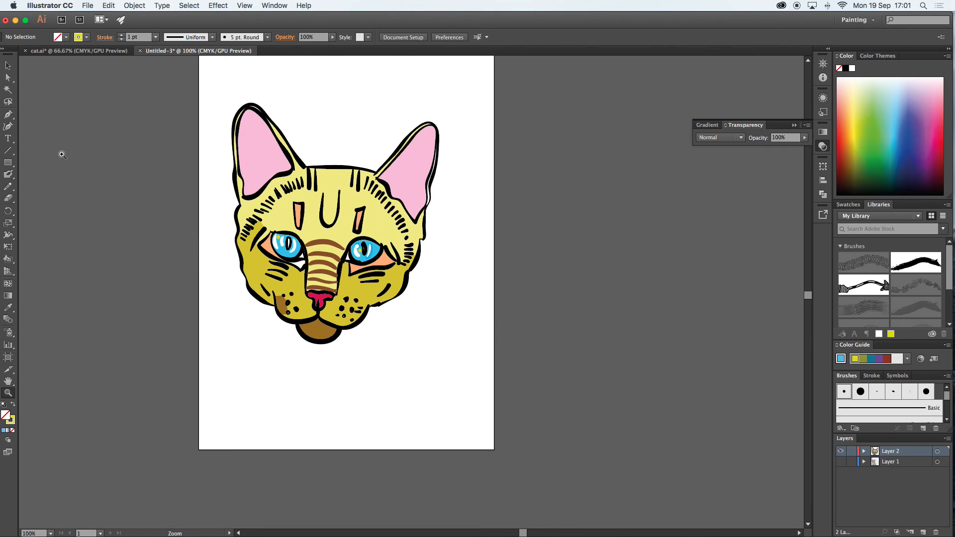
{"action": "left_click", "coordinate": [8, 176]}
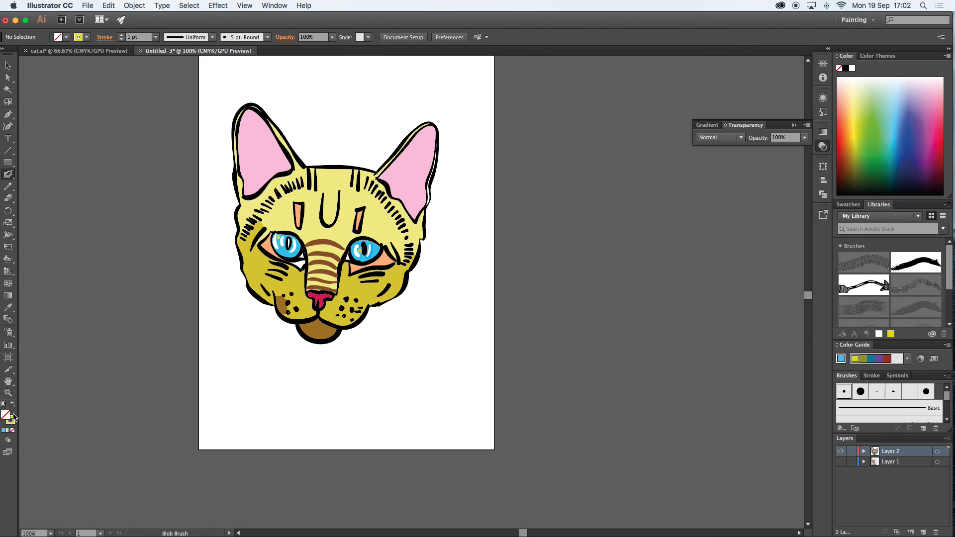
{"action": "left_click", "coordinate": [87, 39]}
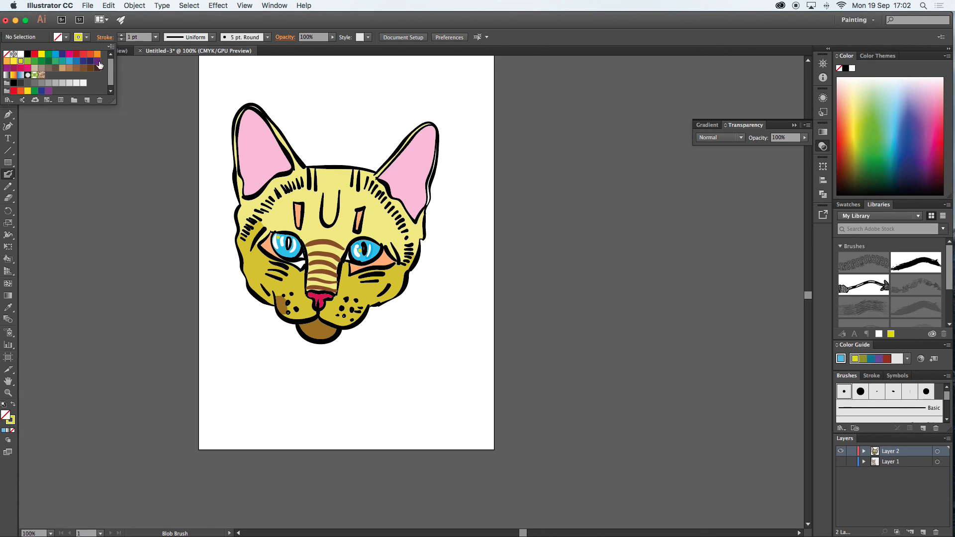
{"action": "left_click", "coordinate": [21, 54]}
{"action": "left_click", "coordinate": [232, 163]}
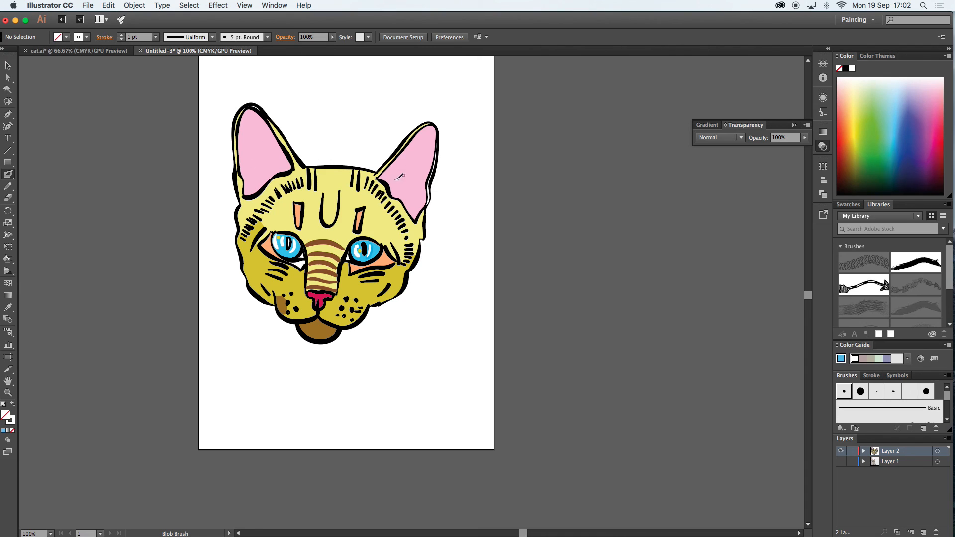
{"action": "left_click_drag", "start_coordinate": [391, 173], "coordinate": [438, 150]}
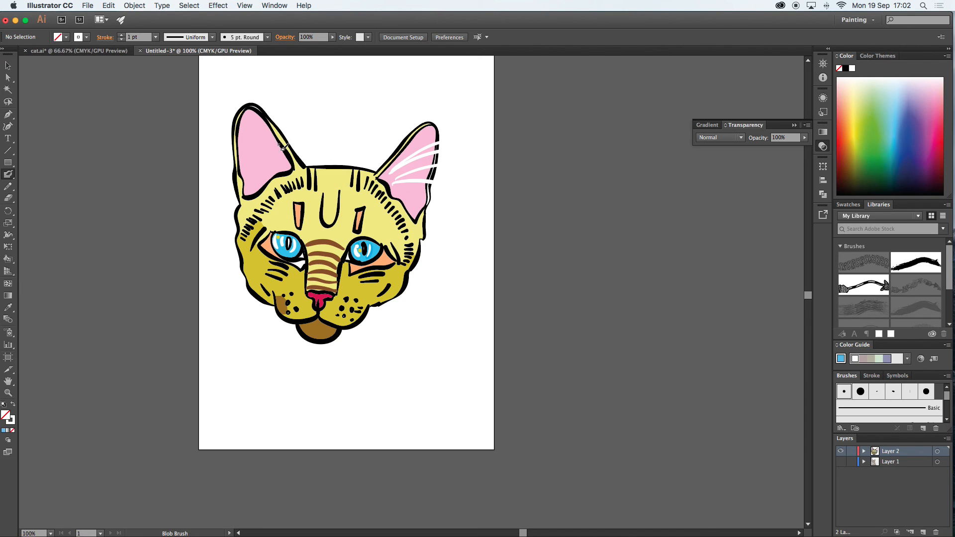
{"action": "left_click_drag", "start_coordinate": [243, 130], "coordinate": [222, 128]}
{"action": "left_click_drag", "start_coordinate": [269, 169], "coordinate": [220, 142]}
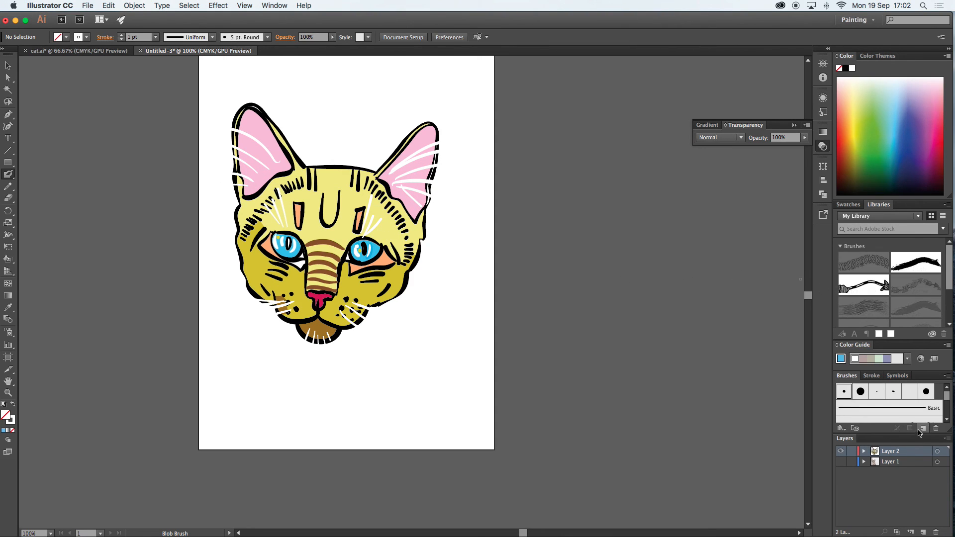
Create a new layer named Layer 3 and move it inside Layer 2
{"action": "left_click", "coordinate": [947, 439]}
{"action": "left_click", "coordinate": [890, 293]}
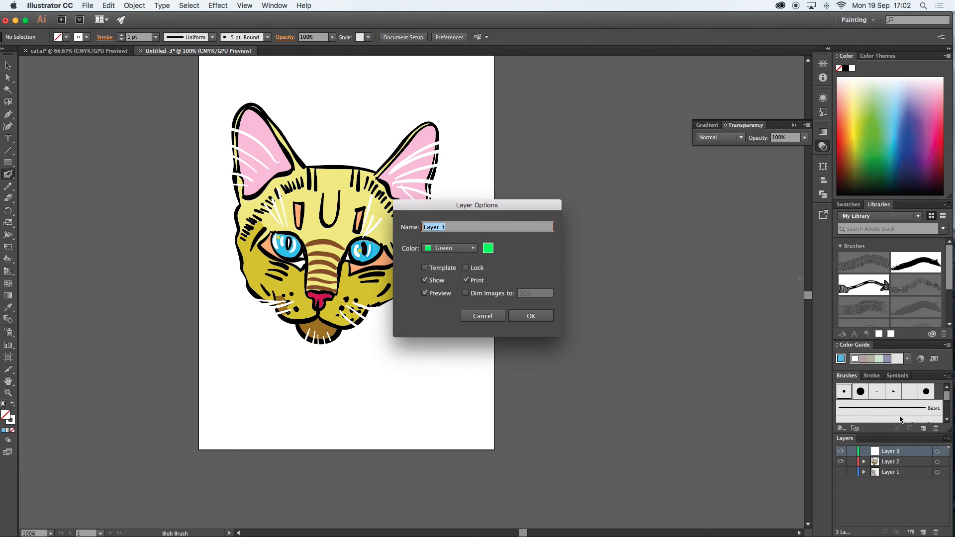
{"action": "left_click", "coordinate": [547, 318]}
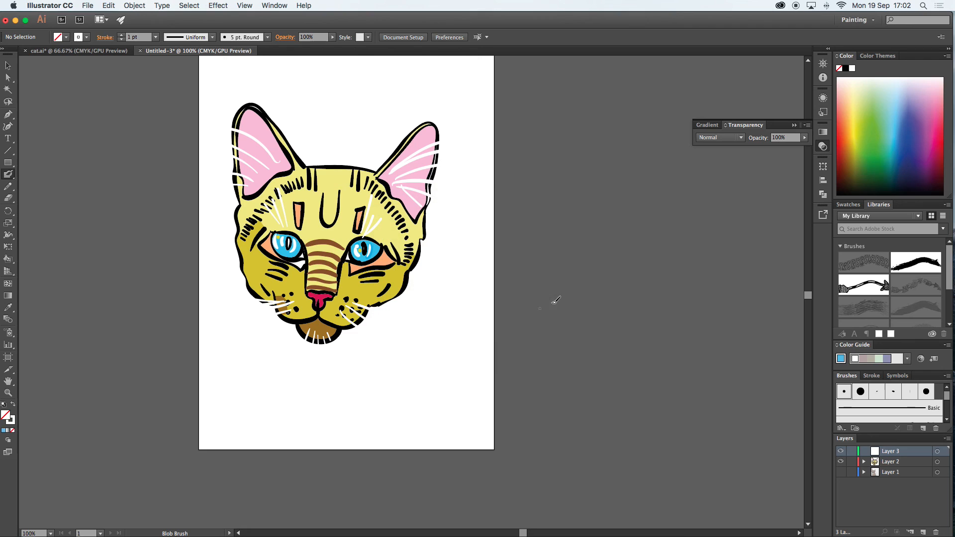
{"action": "left_click_drag", "start_coordinate": [877, 449], "coordinate": [878, 463]}
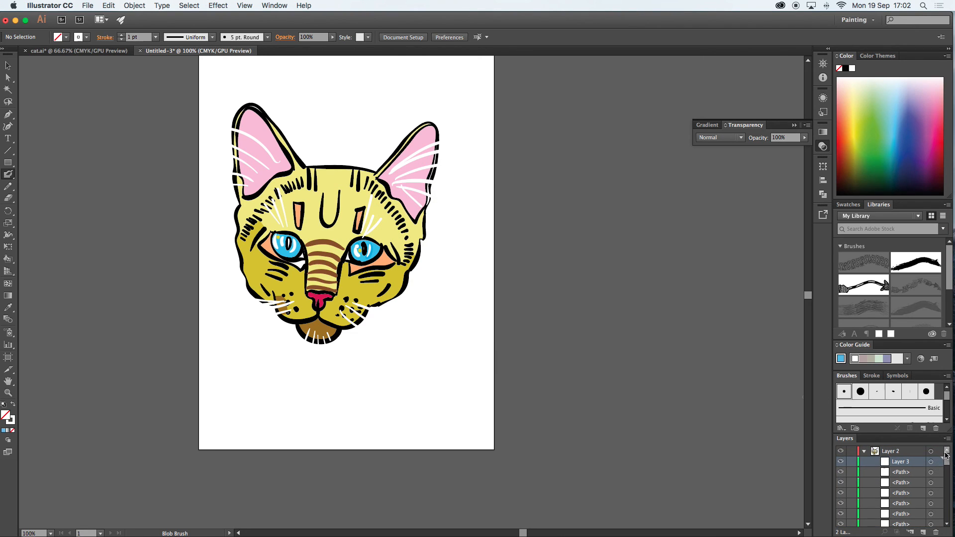
{"action": "left_click_drag", "start_coordinate": [947, 460], "coordinate": [945, 522]}
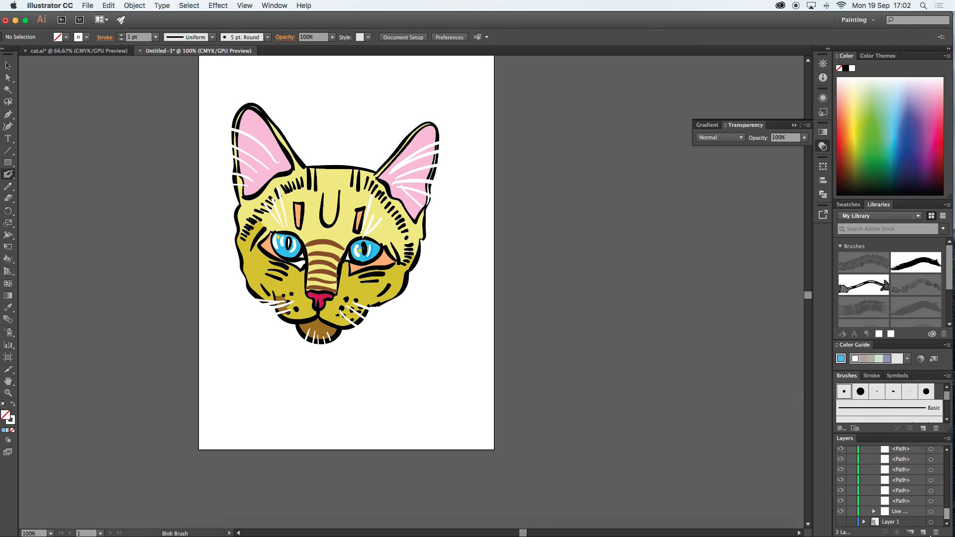
Draw a dark blue filled rectangle about 212 mm wide and 219 mm high over the whole cat head
{"action": "left_click", "coordinate": [8, 162]}
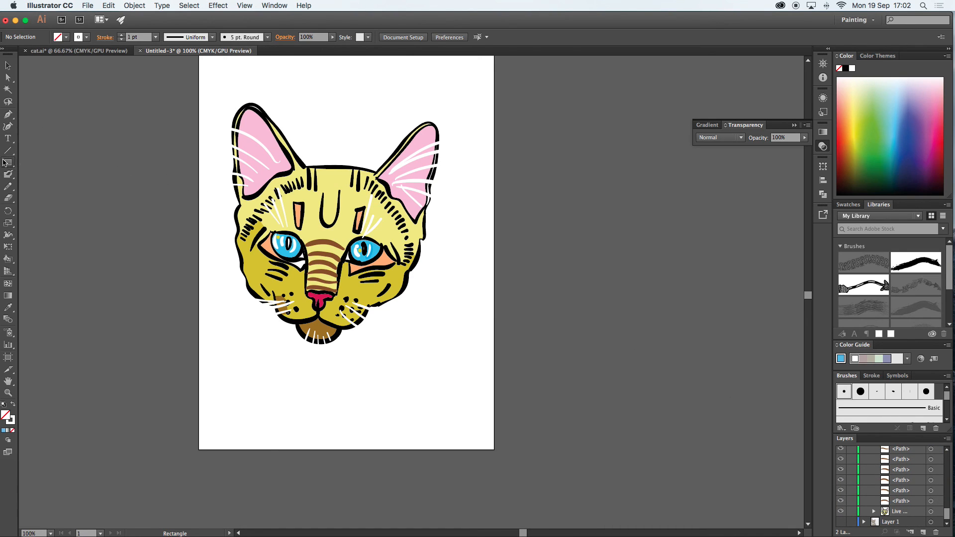
{"action": "double_click", "coordinate": [5, 415]}
{"action": "left_click", "coordinate": [843, 228]}
{"action": "left_click", "coordinate": [810, 229]}
{"action": "left_click", "coordinate": [931, 184]}
{"action": "left_click_drag", "start_coordinate": [199, 78], "coordinate": [498, 387]}
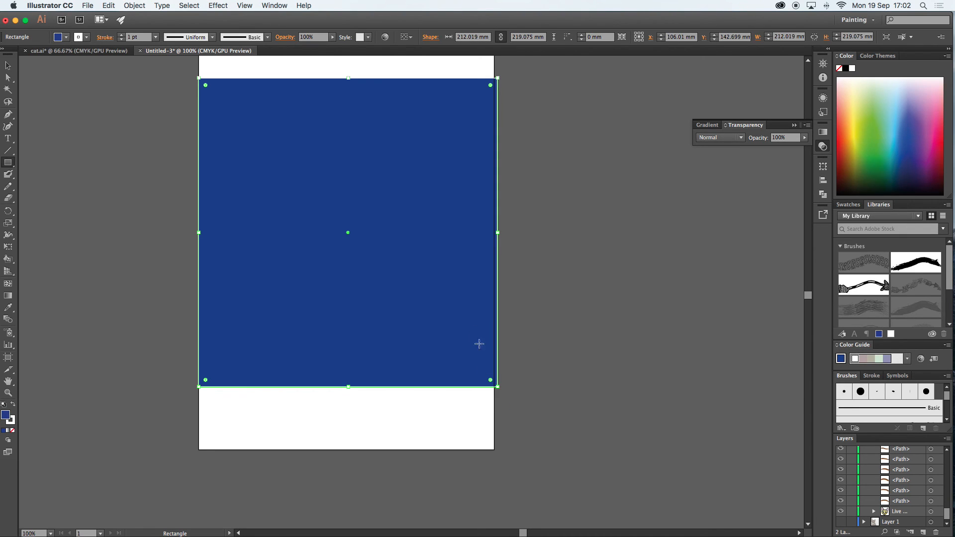
Send the dark blue rectangle to the back, behind the cat artwork, and deselect it
{"action": "left_click", "coordinate": [145, 7]}
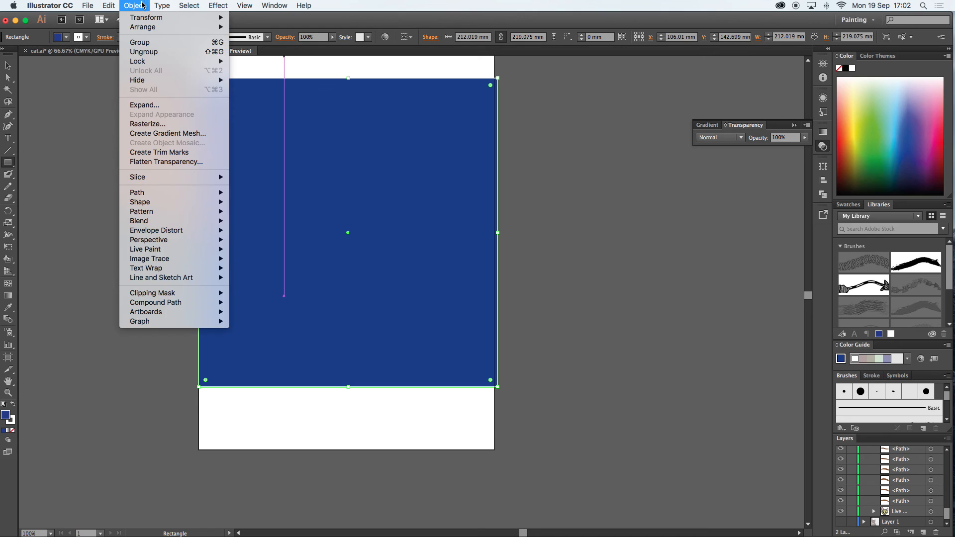
{"action": "mouse_move", "coordinate": [199, 22]}
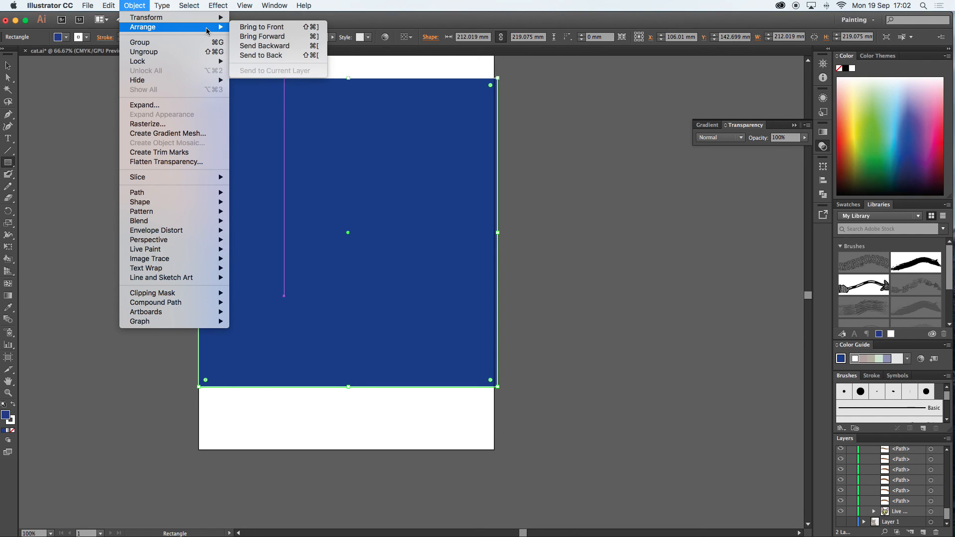
{"action": "left_click", "coordinate": [260, 60]}
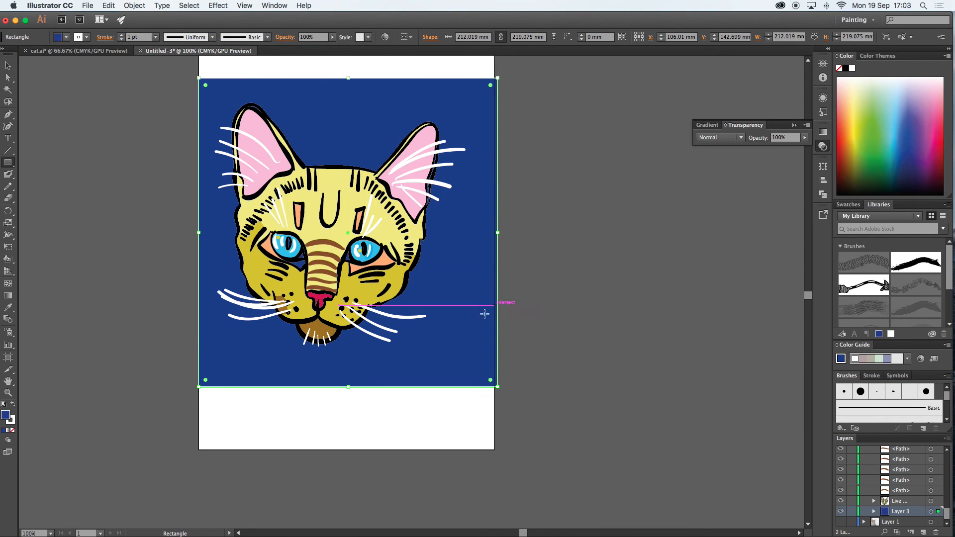
{"action": "left_click", "coordinate": [10, 68]}
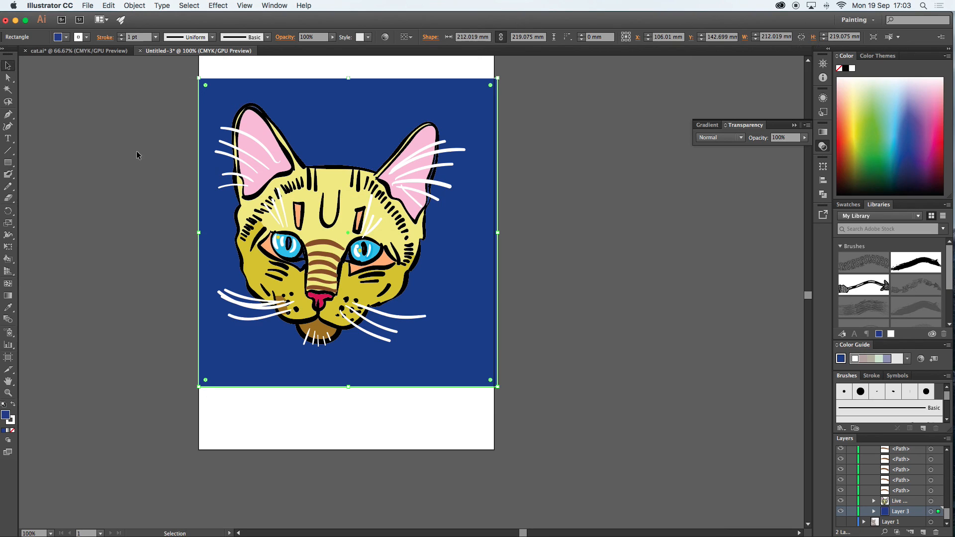
{"action": "left_click", "coordinate": [133, 149]}
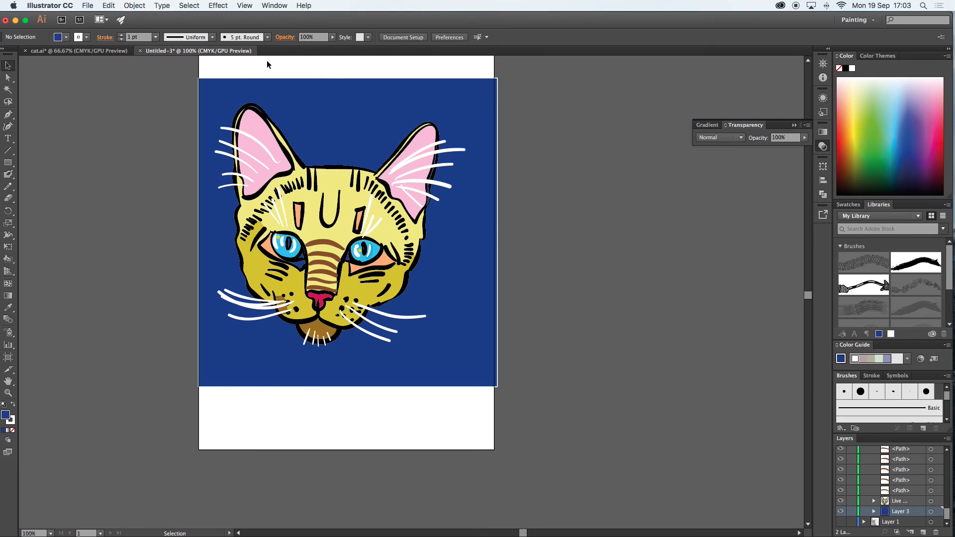
Switch to the cat.ai document to view its finished cat portrait and reference photo
{"action": "left_click", "coordinate": [112, 52]}
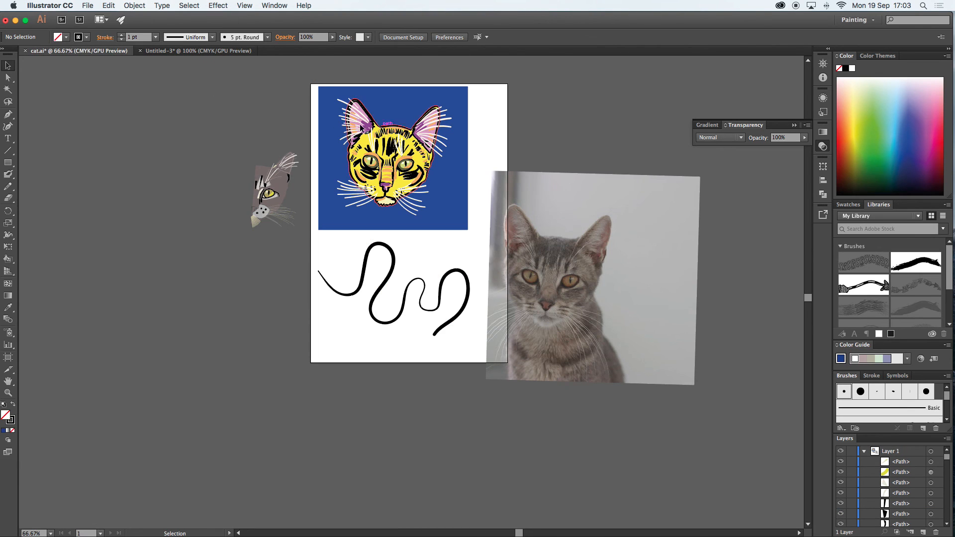
Draw a closed rounded freeform shape with the Pen tool above the grey half cat face and swap its fill and stroke for a solid black fill
{"action": "left_click", "coordinate": [8, 393]}
{"action": "left_click", "coordinate": [402, 151]}
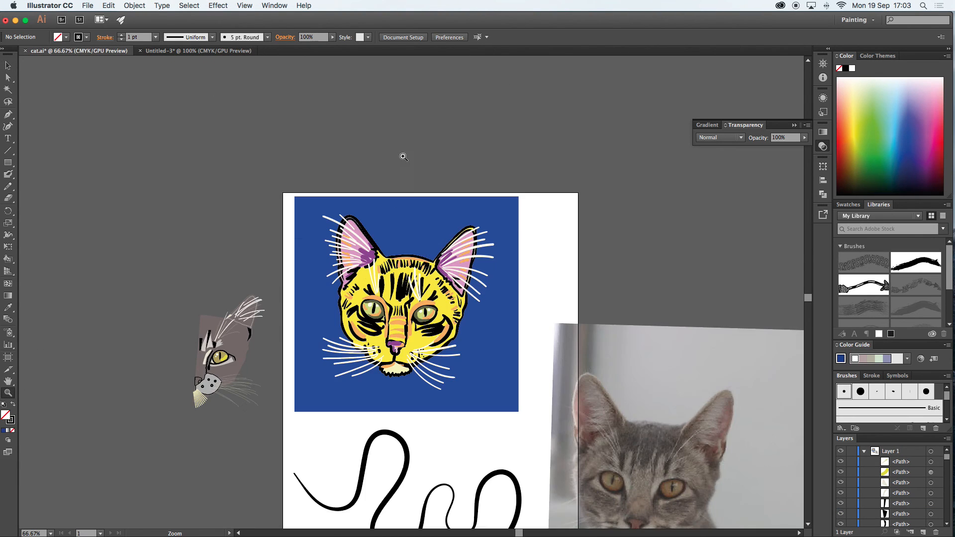
{"action": "left_click", "coordinate": [398, 166]}
{"action": "left_click", "coordinate": [394, 177]}
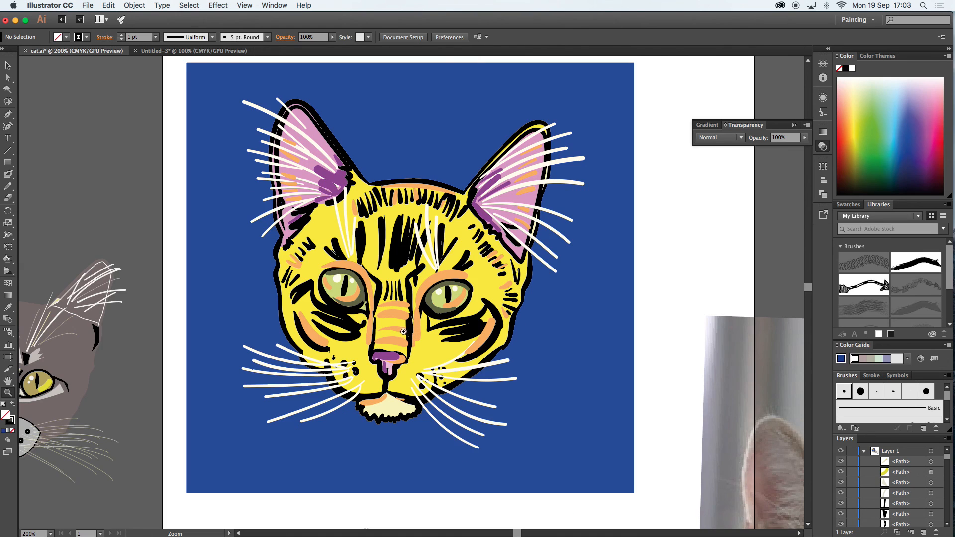
{"action": "scroll", "coordinate": [405, 333], "scroll_direction": "left", "scroll_amount": 5}
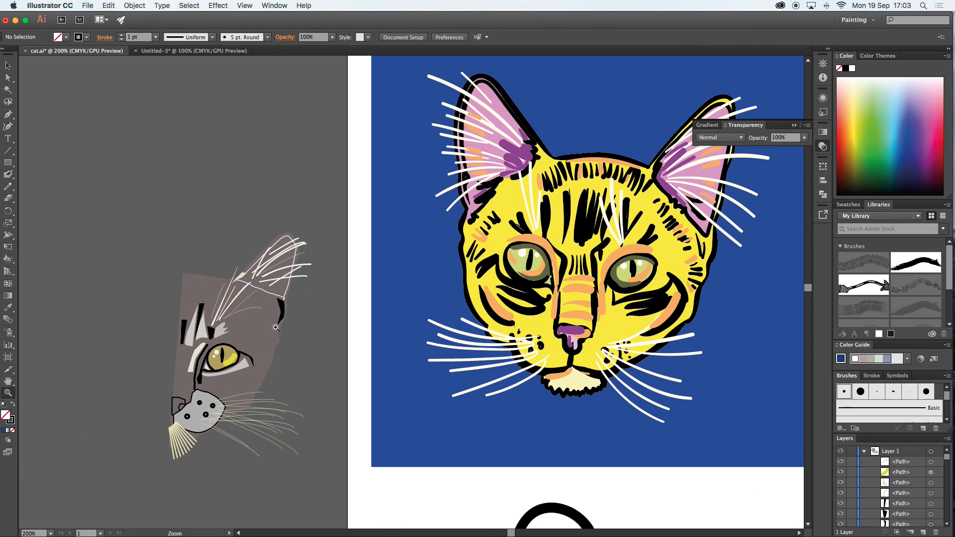
{"action": "left_click", "coordinate": [8, 114]}
{"action": "left_click", "coordinate": [173, 124]}
{"action": "left_click", "coordinate": [217, 120]}
{"action": "left_click_drag", "start_coordinate": [260, 139], "coordinate": [243, 193]}
{"action": "left_click_drag", "start_coordinate": [115, 209], "coordinate": [155, 113]}
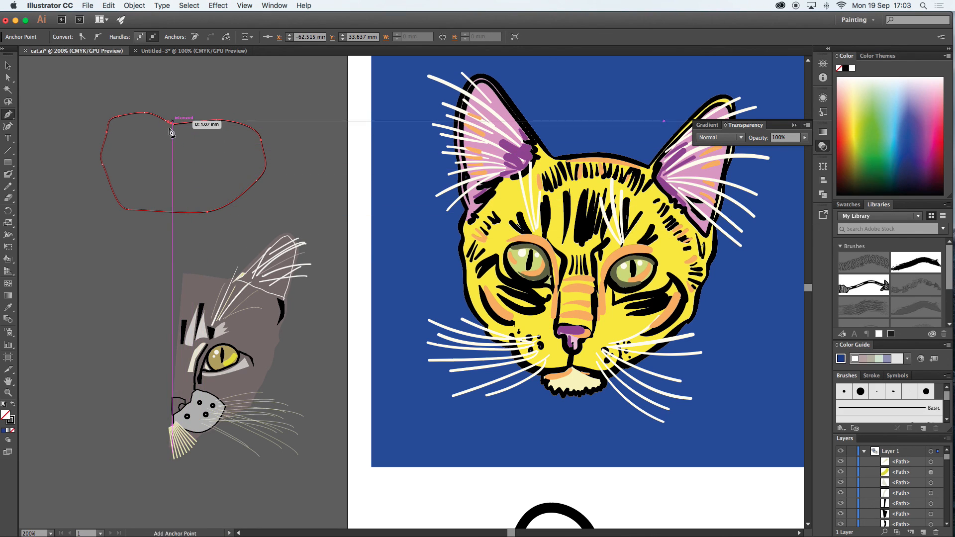
{"action": "left_click", "coordinate": [174, 125]}
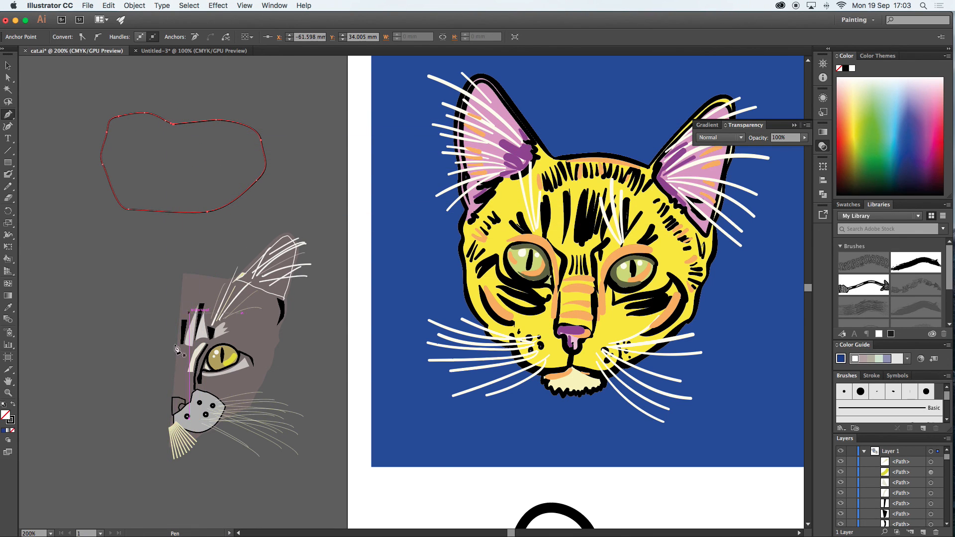
{"action": "left_click", "coordinate": [14, 405]}
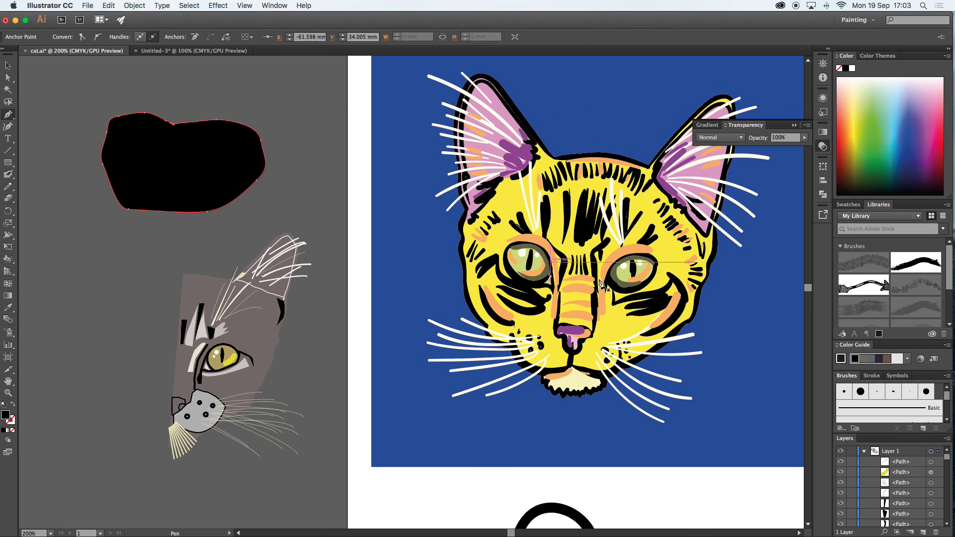
Switch back to the Untitled-3 document to view the cat head on its blue rectangle
{"action": "left_click", "coordinate": [189, 51]}
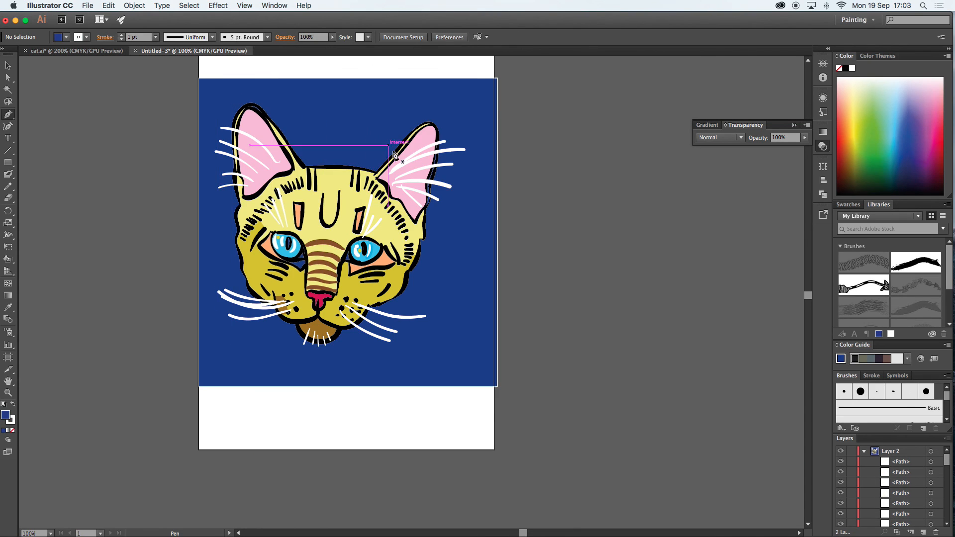